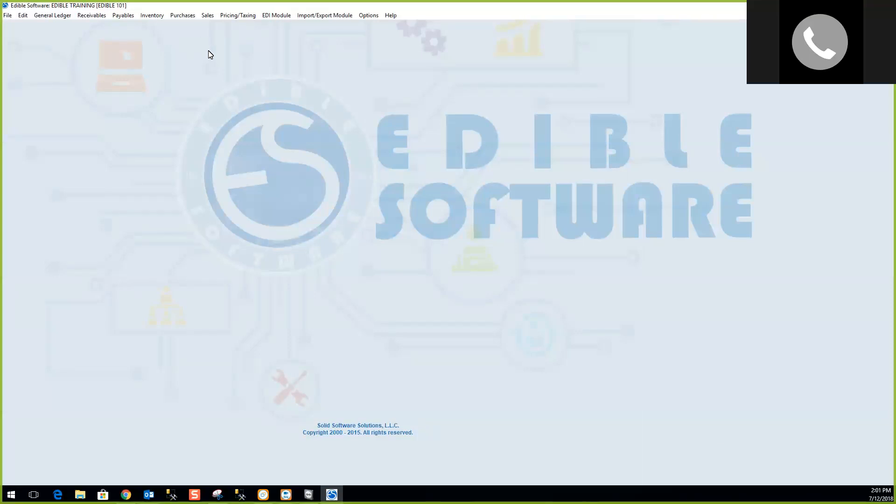
Open Orders from the Sales menu to get a blank Sales Order form.
click(208, 18)
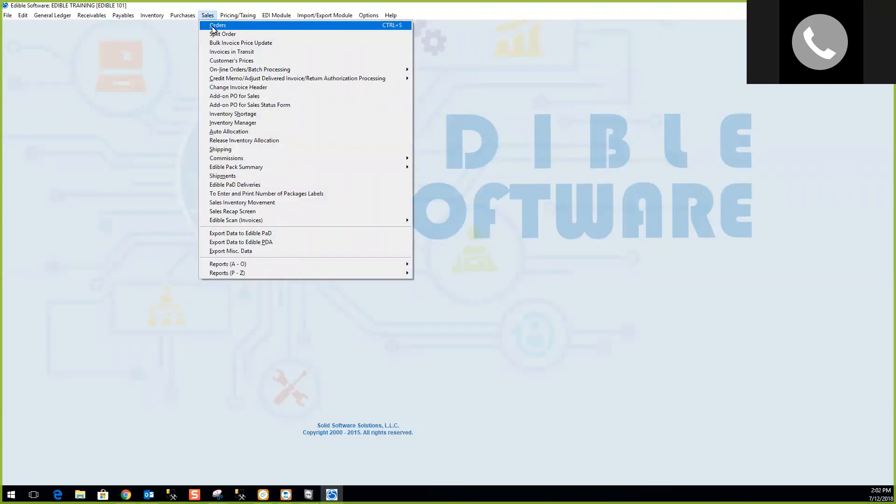
click(214, 27)
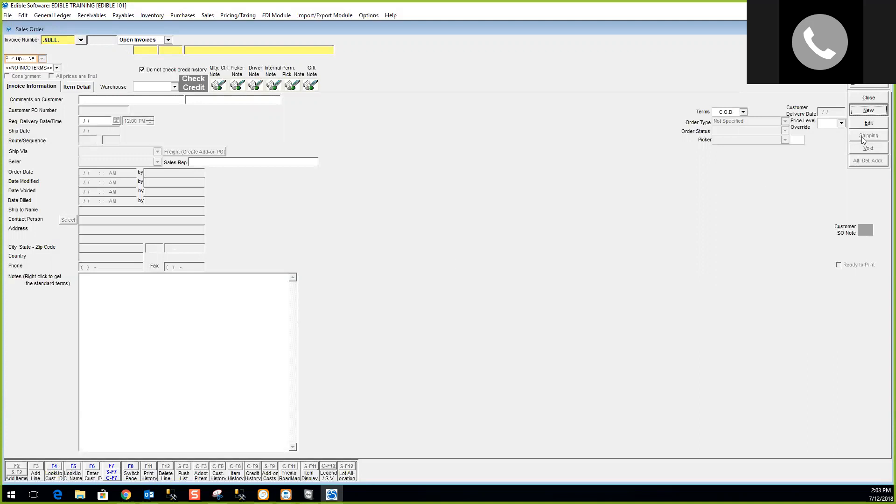
Start a new sales order and pick DOLE PRODUCE from the customer list sorted by Customer #.
click(867, 111)
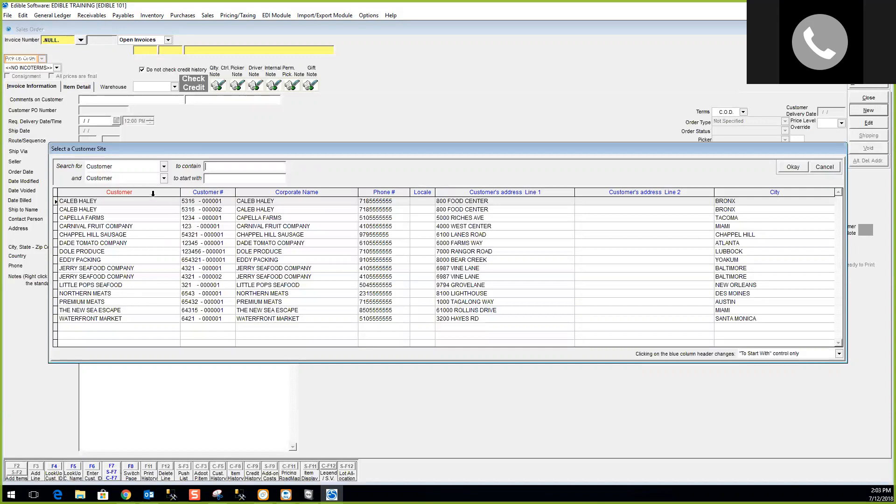
click(199, 191)
click(284, 192)
click(224, 191)
click(159, 192)
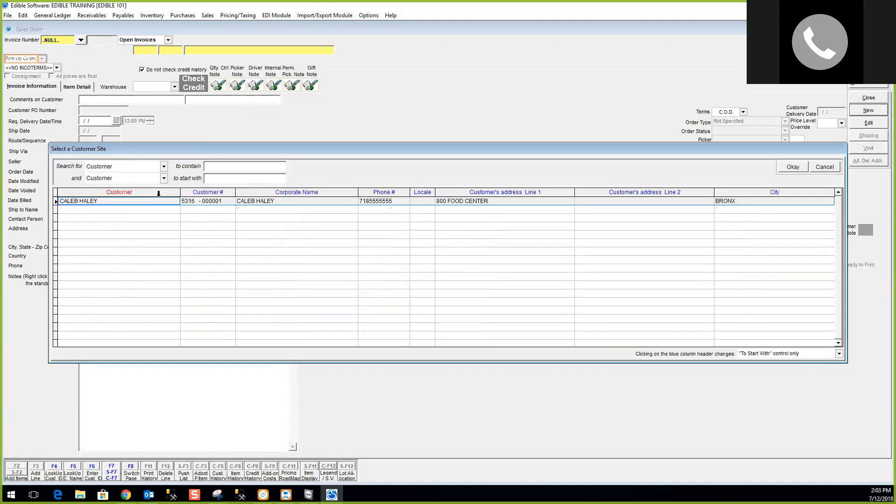
click(200, 192)
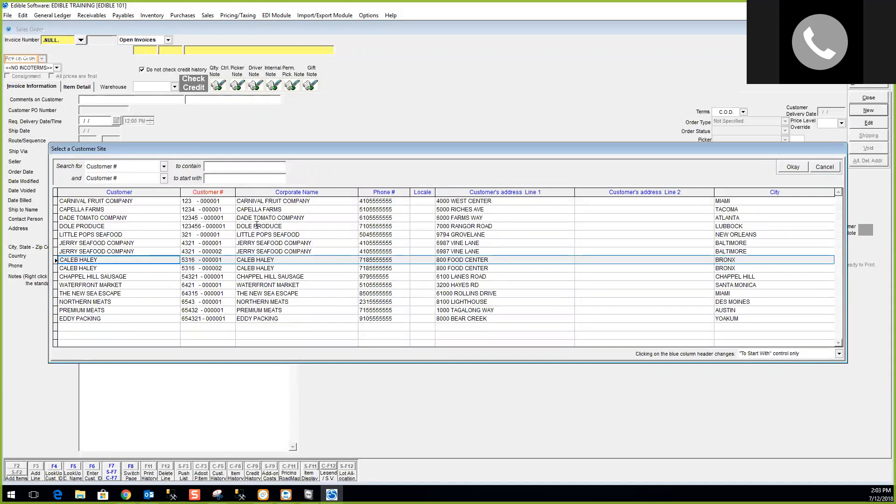
click(257, 227)
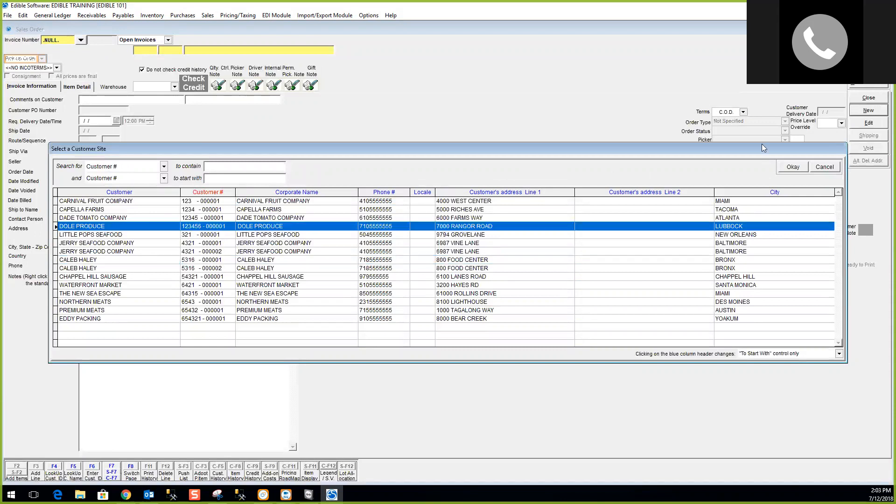
click(793, 167)
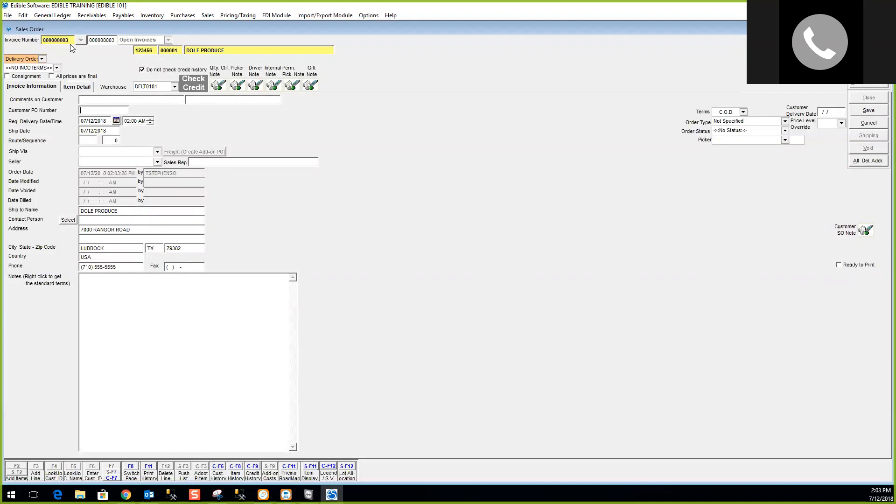
click(104, 41)
click(42, 59)
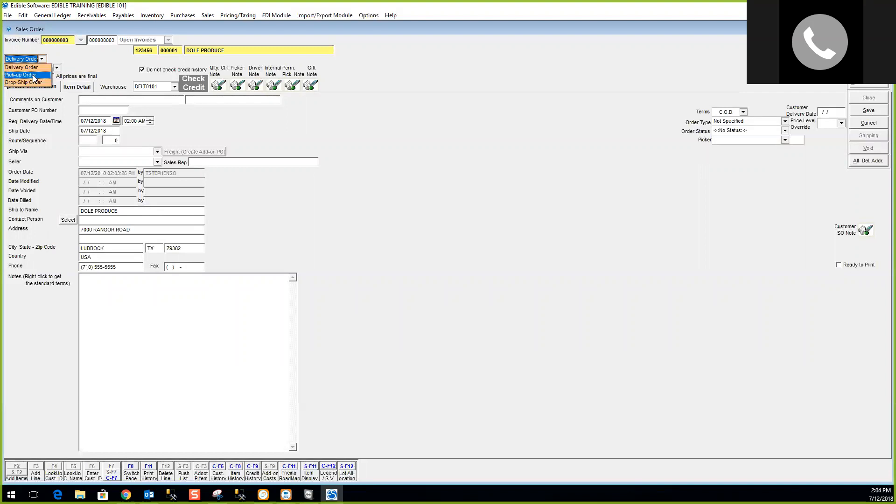
click(30, 69)
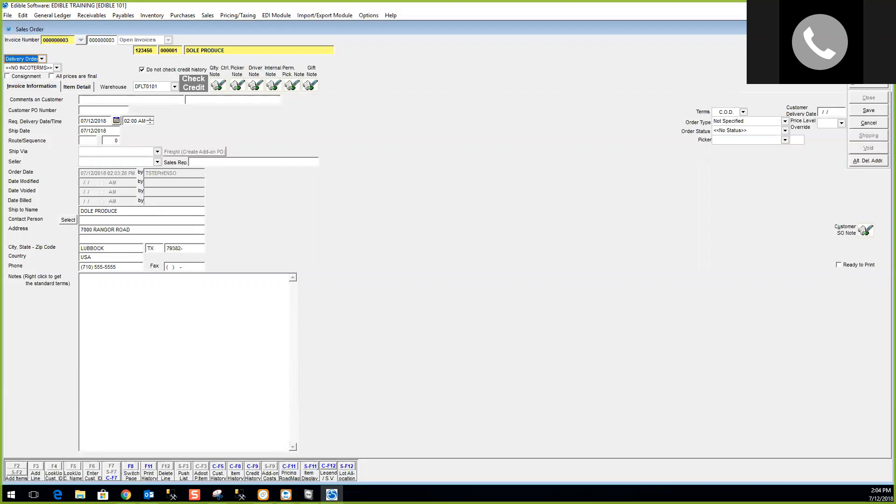
click(26, 76)
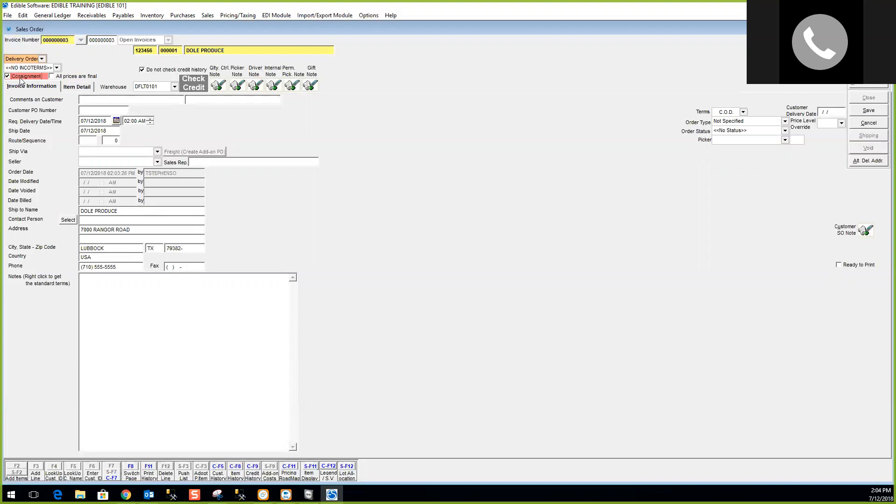
click(20, 78)
Load the standard diced celery and turkey sausage lines, then return to Invoice Information.
click(85, 88)
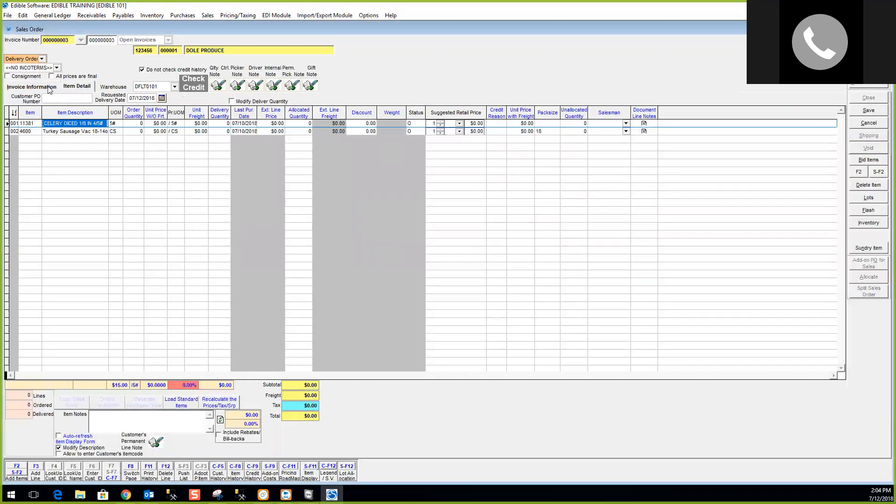
click(50, 89)
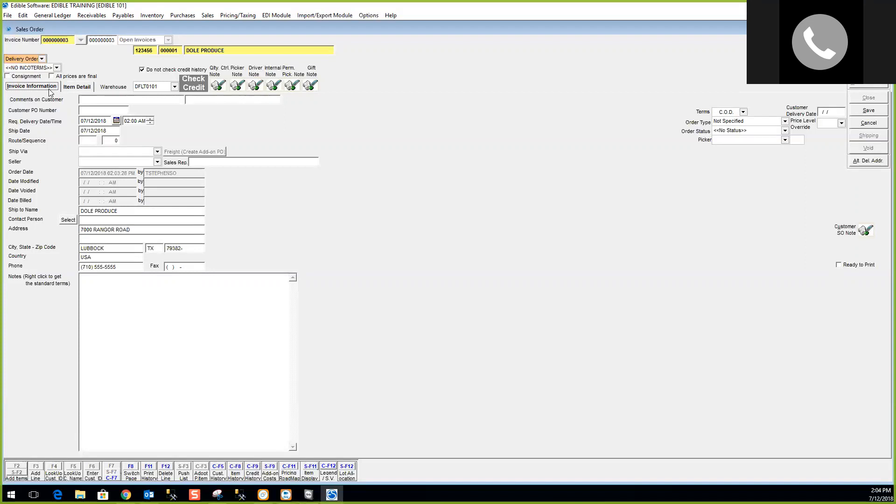
Enter the customer PO number and check the 07/12/2018 requested delivery and ship dates.
click(89, 112)
text(6548)
click(110, 120)
double_click(98, 122)
drag(109, 120, 75, 131)
click(53, 108)
click(88, 141)
click(157, 162)
click(157, 163)
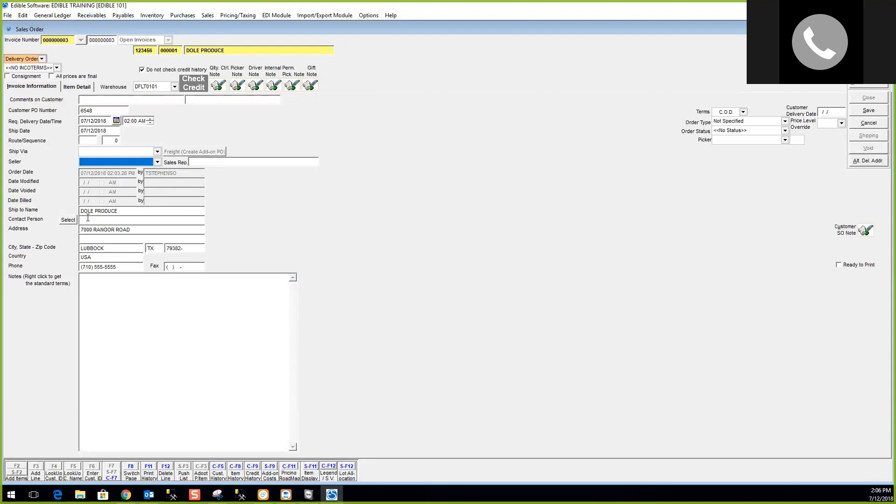
click(110, 211)
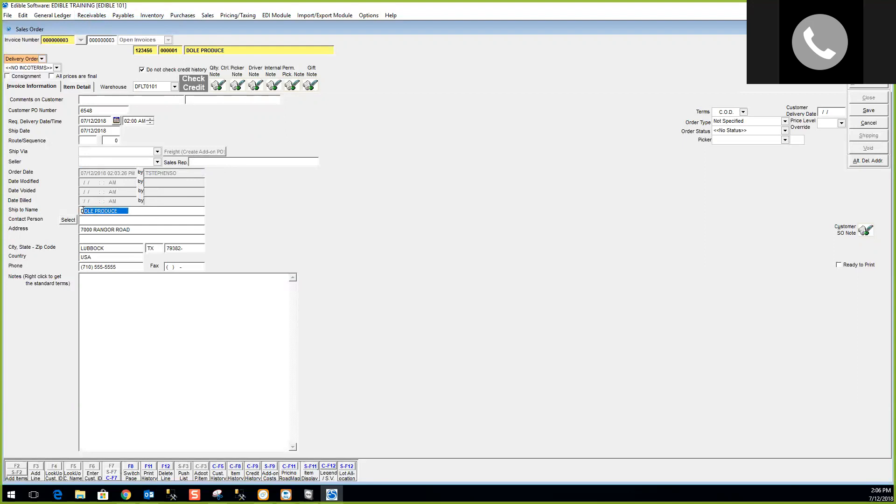
drag(135, 230, 89, 223)
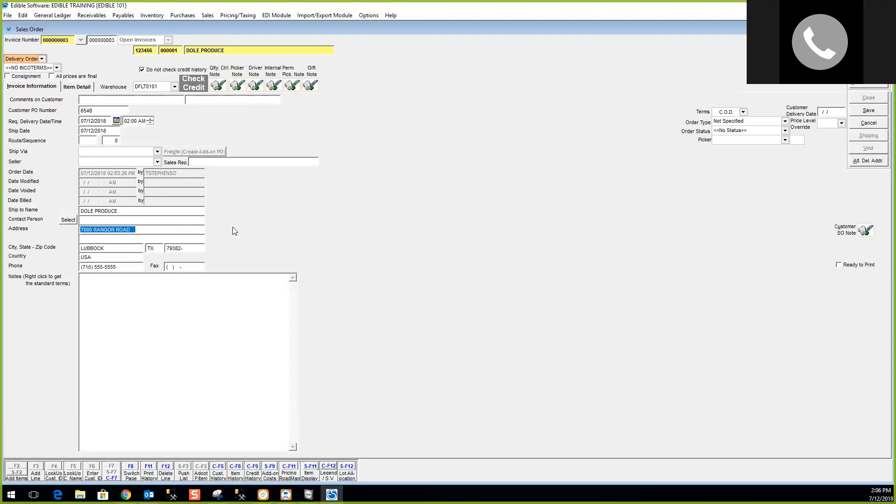
click(221, 223)
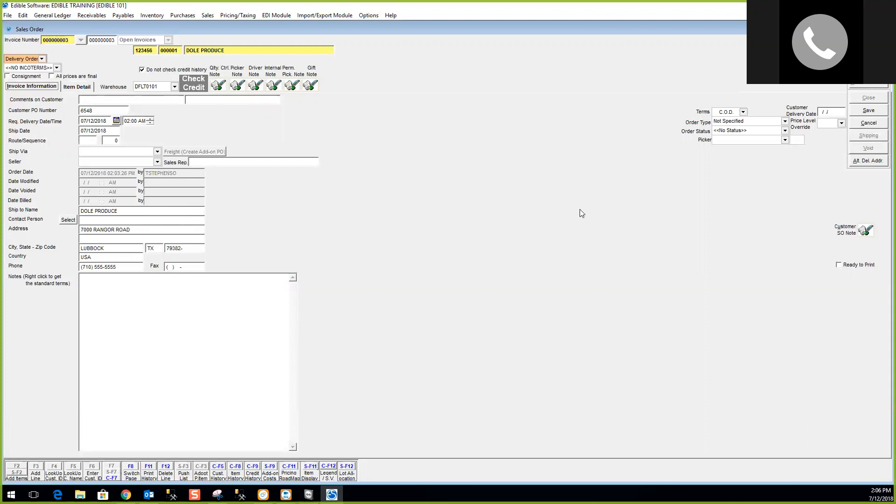
click(869, 161)
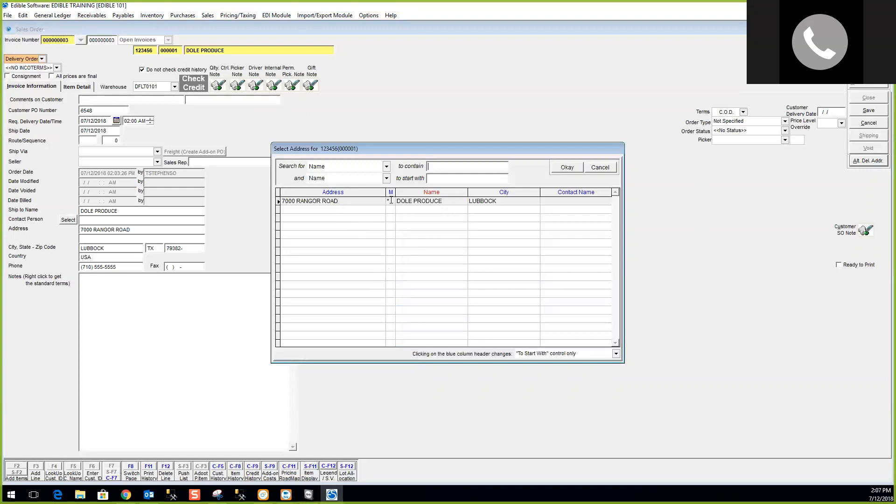
click(589, 169)
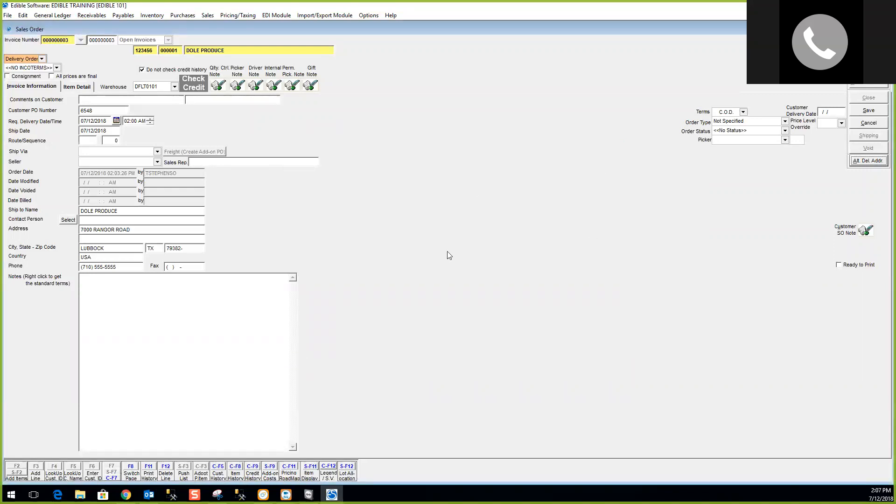
drag(147, 230, 74, 229)
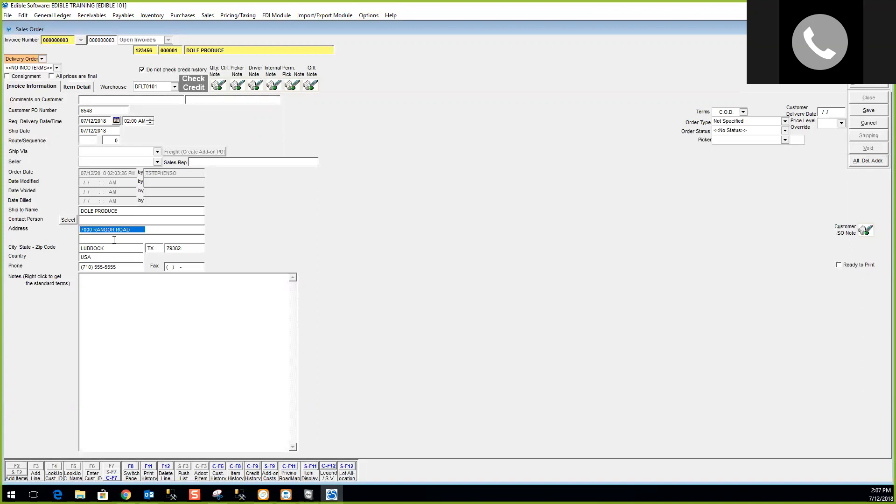
Try adding standard terms to the order notes (none exist), then show the item lines.
click(146, 289)
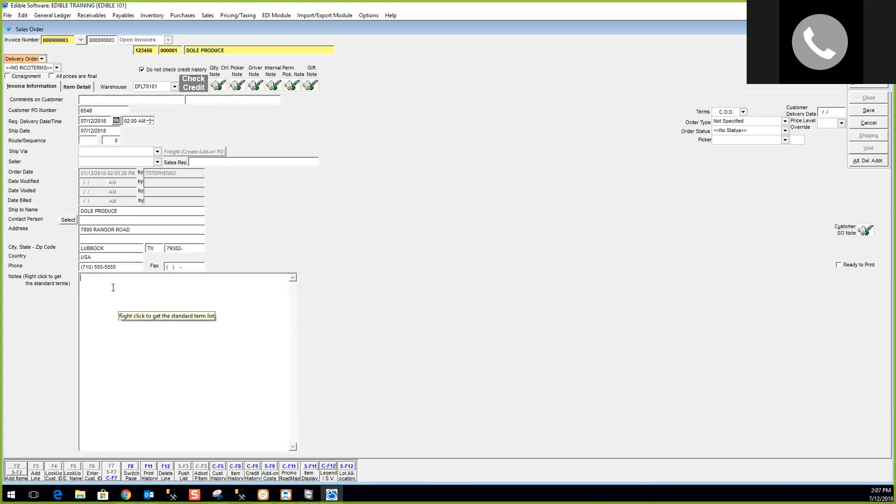
right_click(124, 286)
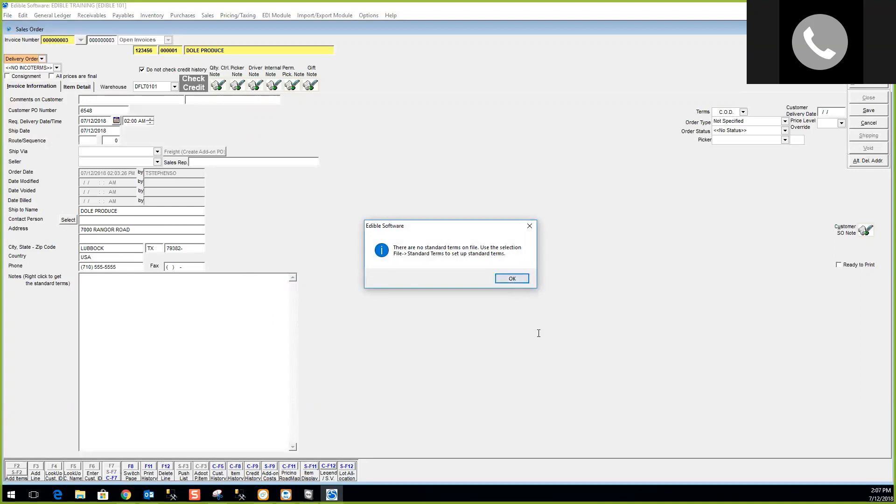
click(512, 279)
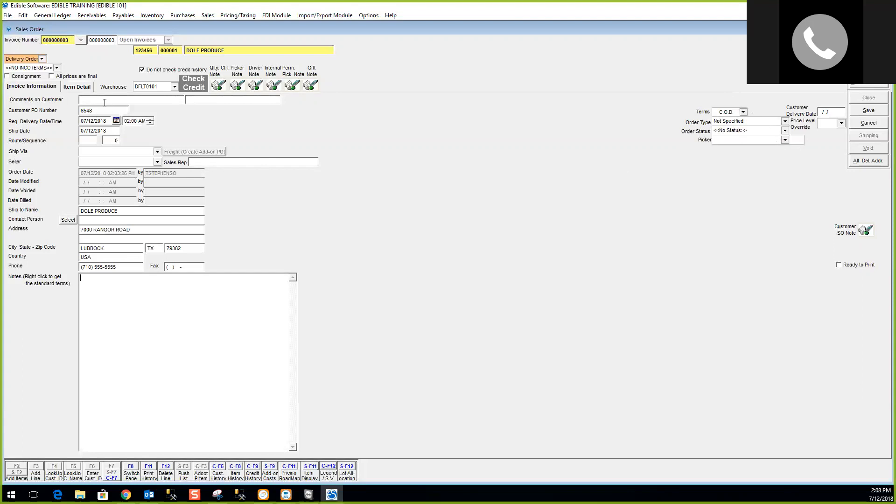
click(83, 89)
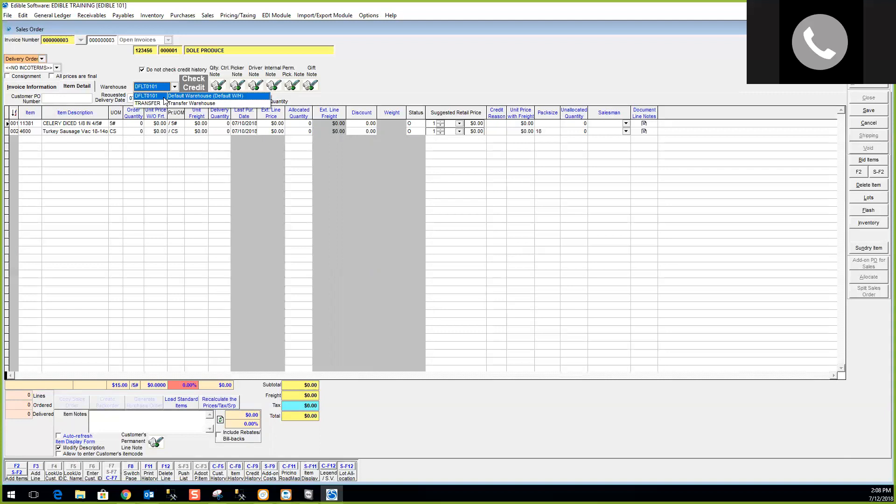
click(164, 97)
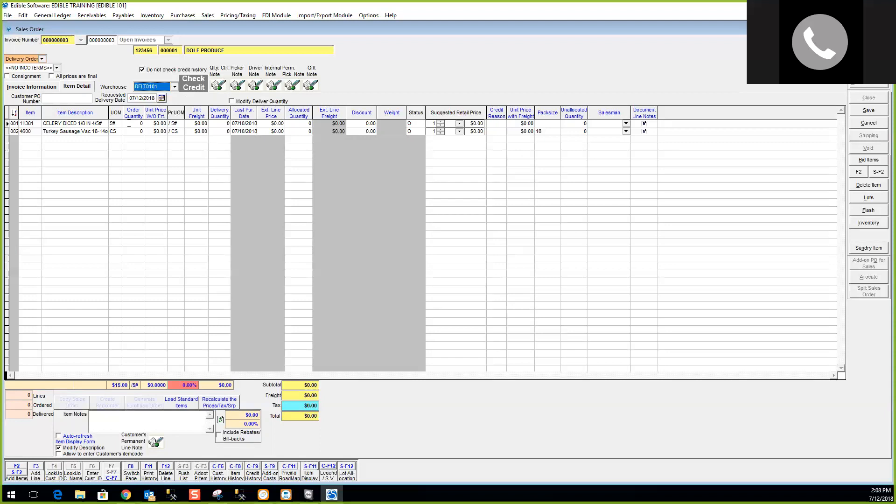
click(95, 14)
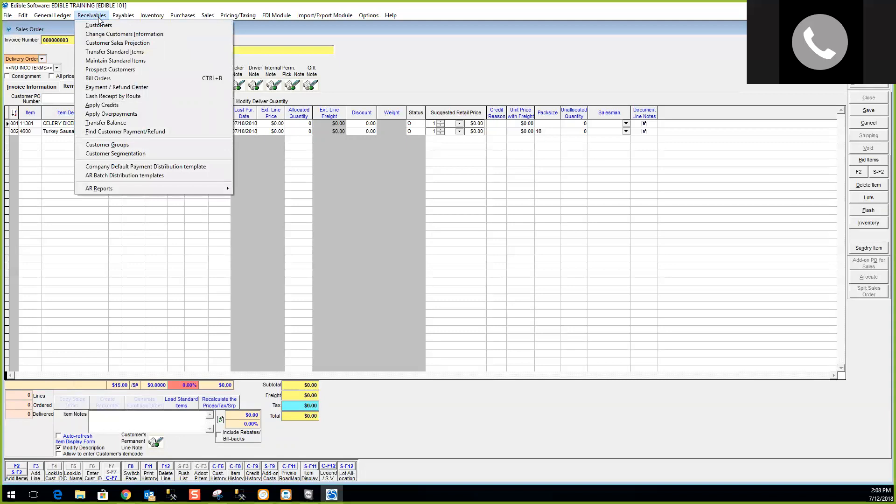
click(99, 17)
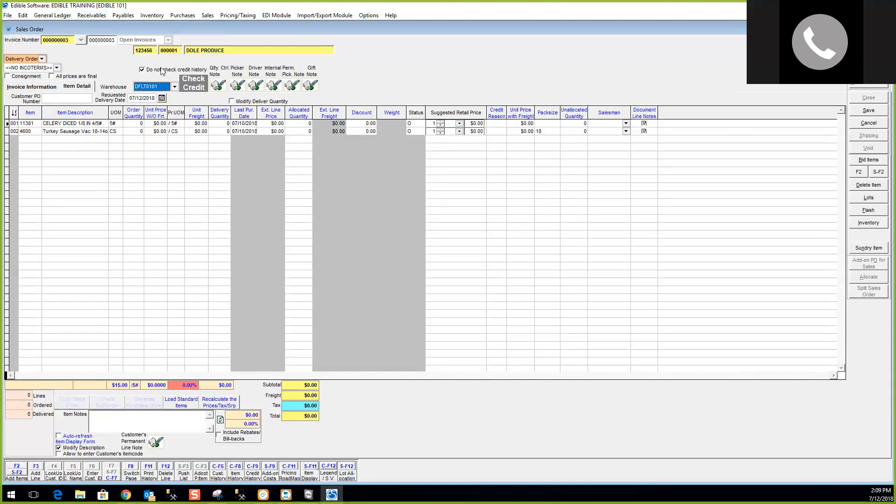
click(131, 123)
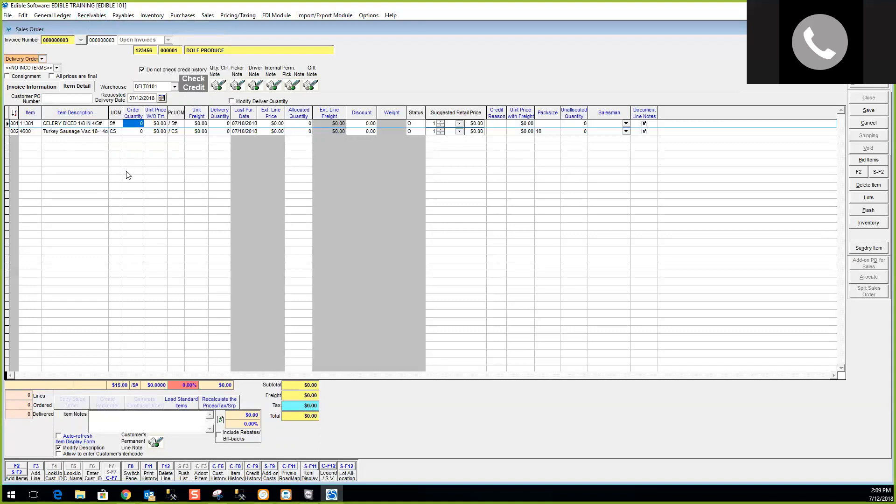
Order 5 of CELERY DICED 1/8 IN 4/5# on row 001, accepting the insufficient-quantity warning.
text(5)
key(Return)
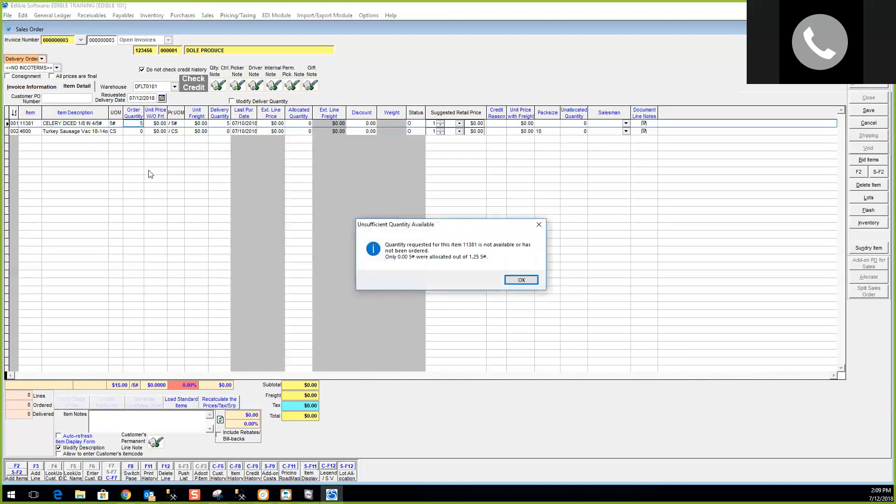
click(521, 279)
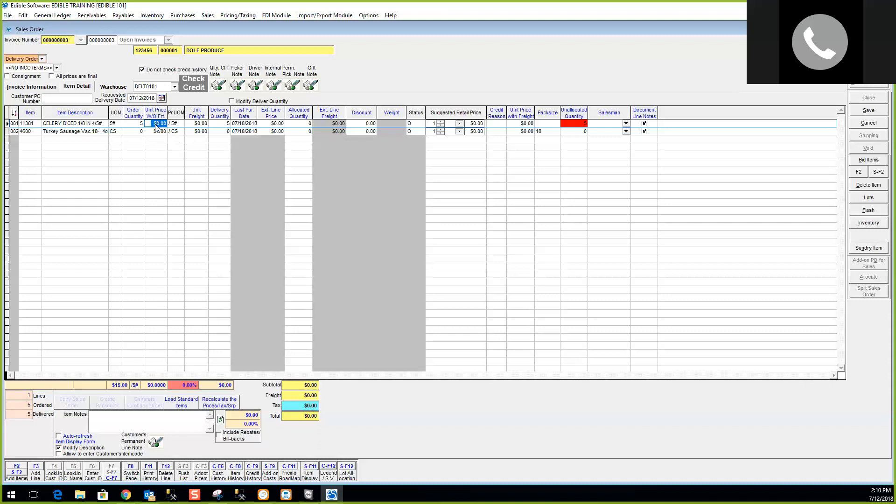
Price the celery line at $10.00 per unit, making the line and order total $50.00.
text(10)
key(Tab)
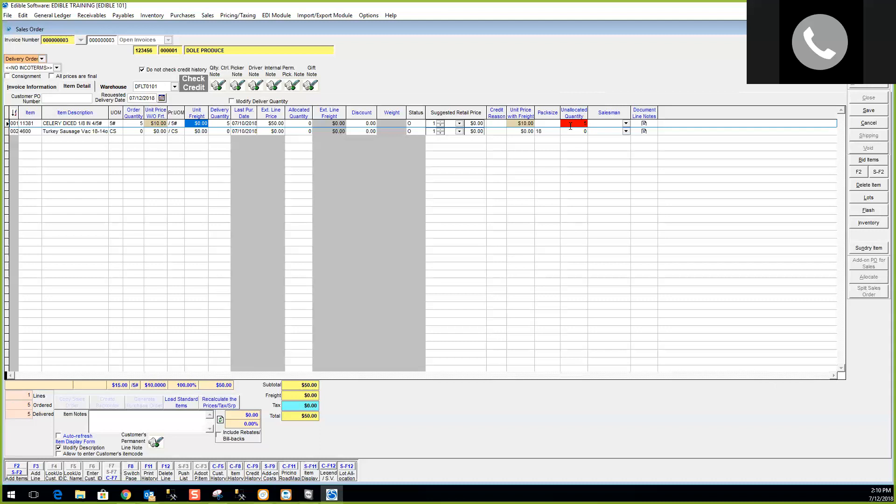
click(570, 124)
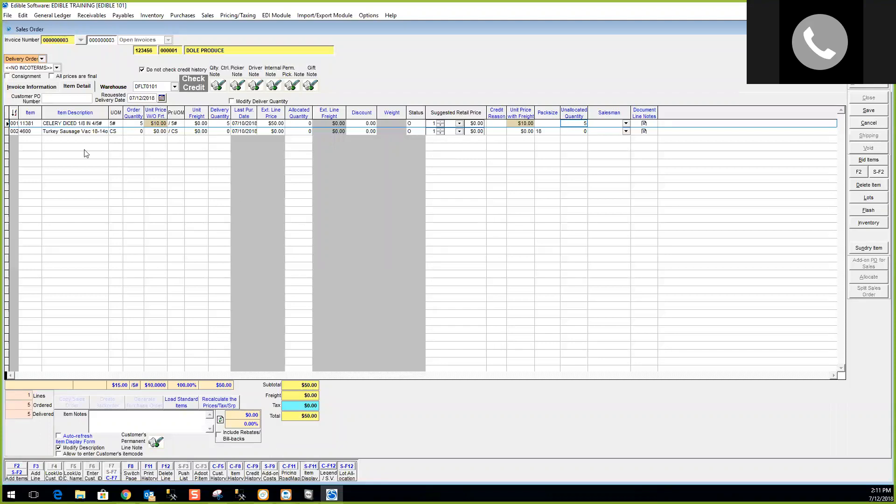
click(63, 132)
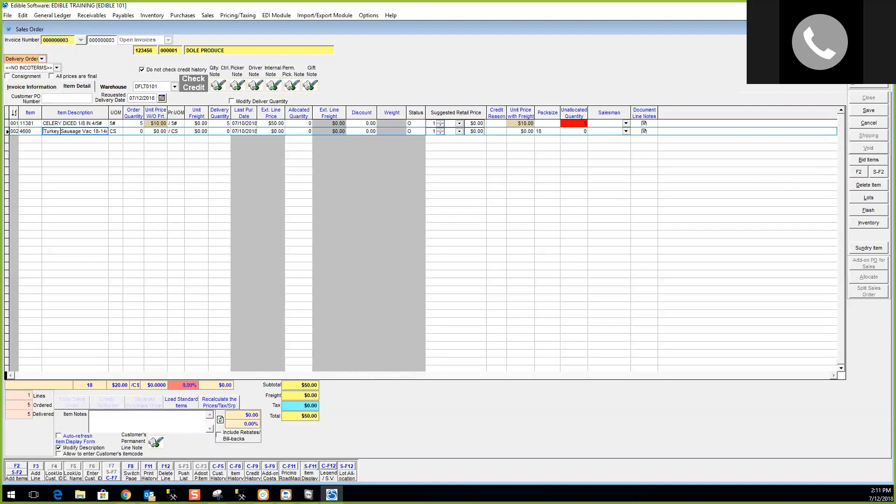
Add CILANTRO (item 114) as line 3 by searching item descriptions for 'CIL'.
key(F2)
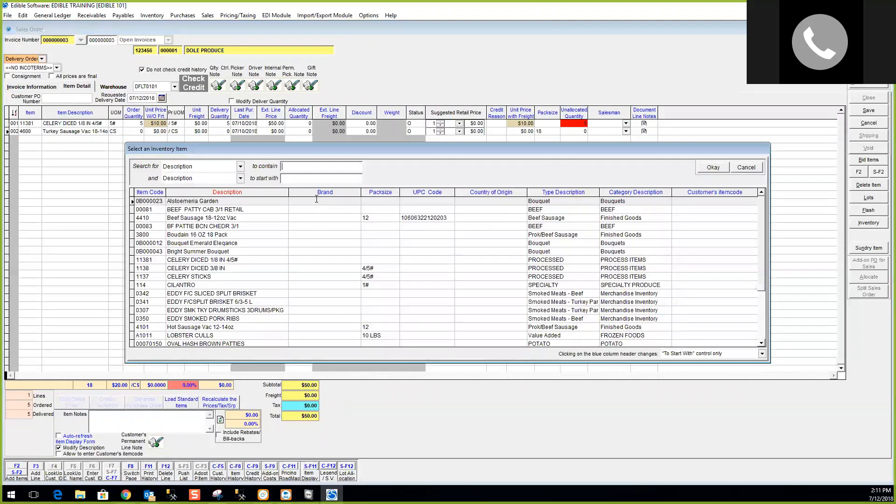
click(146, 193)
click(149, 192)
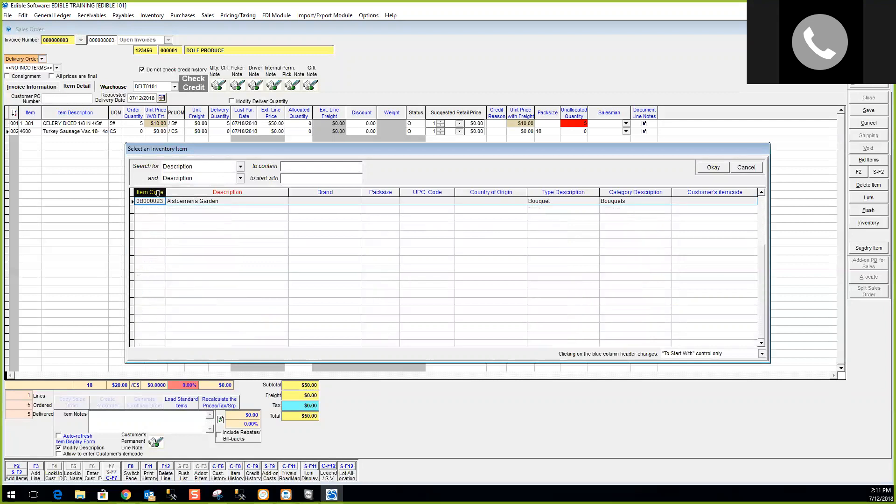
click(240, 168)
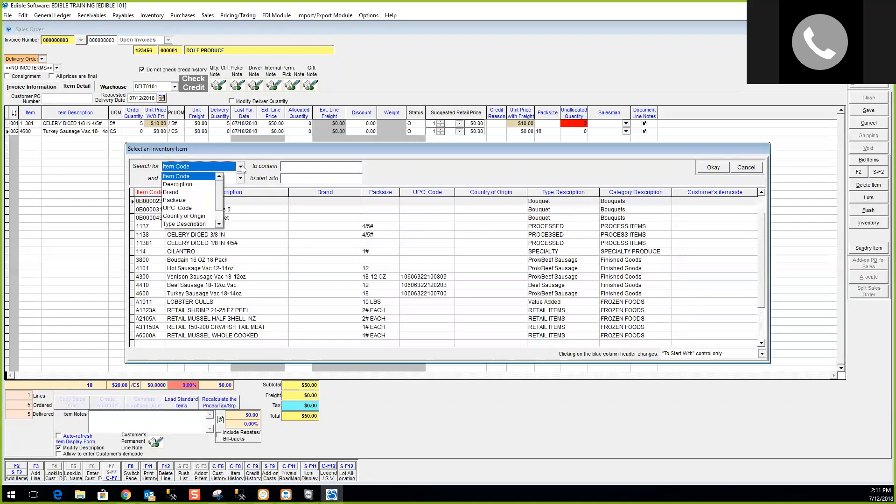
click(241, 168)
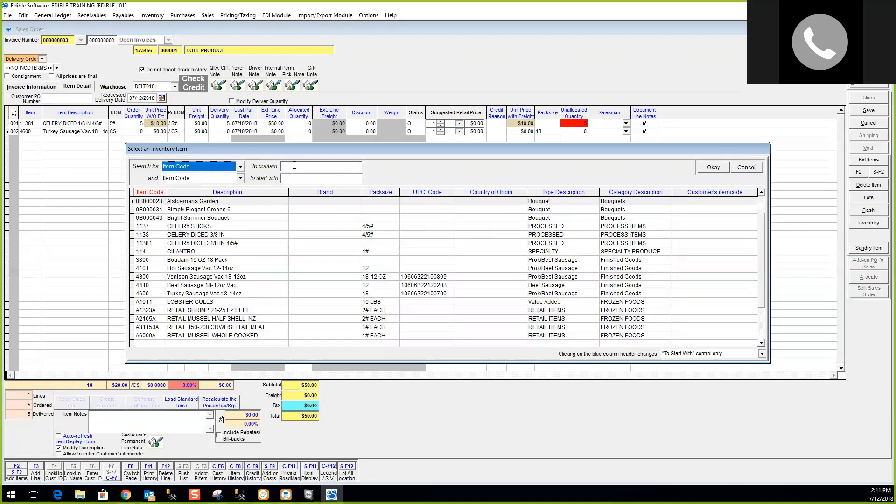
click(310, 167)
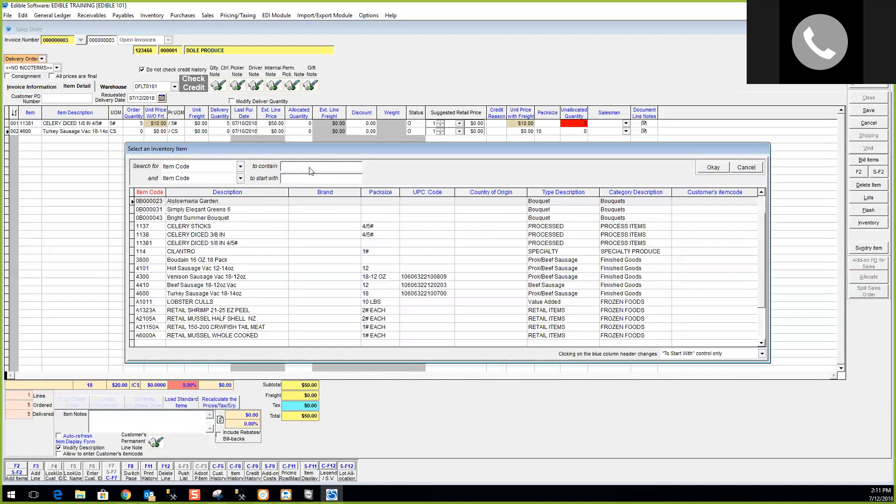
key(BackSpace)
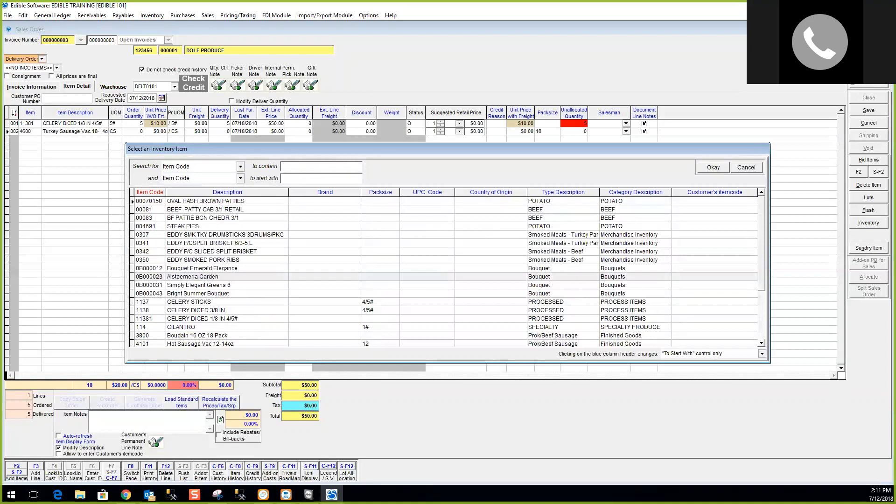
click(196, 193)
click(318, 168)
text(CIL)
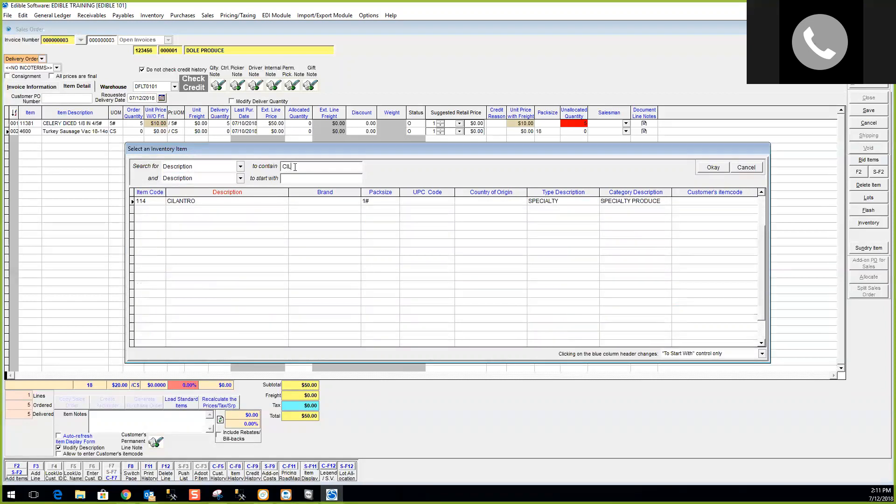
double_click(217, 201)
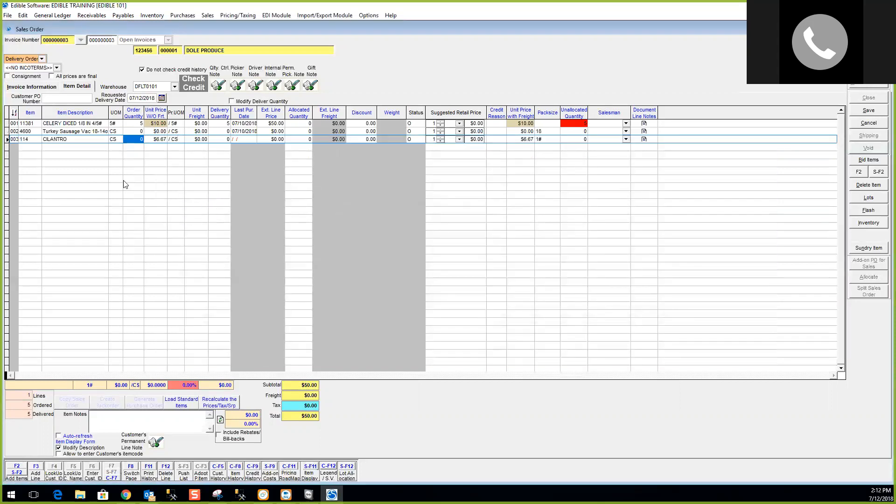
Add item 4101 Hot Sausage Vac 12-14oz as the fourth order line.
click(21, 475)
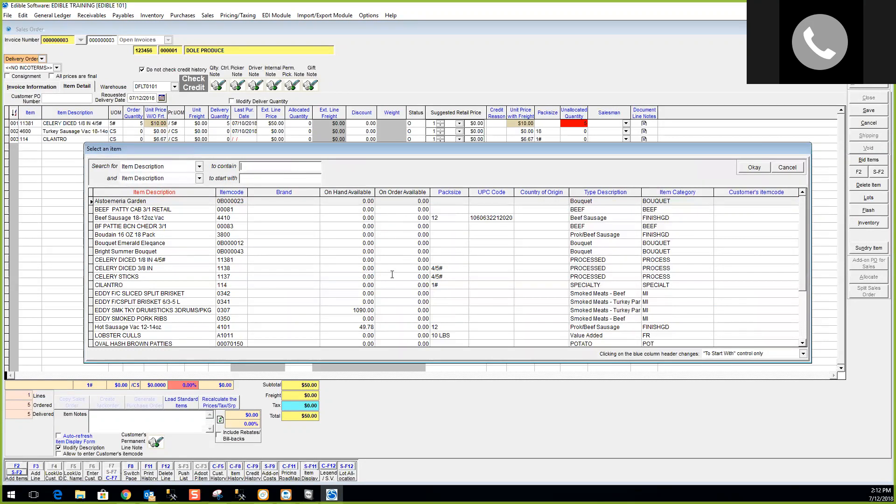
click(346, 309)
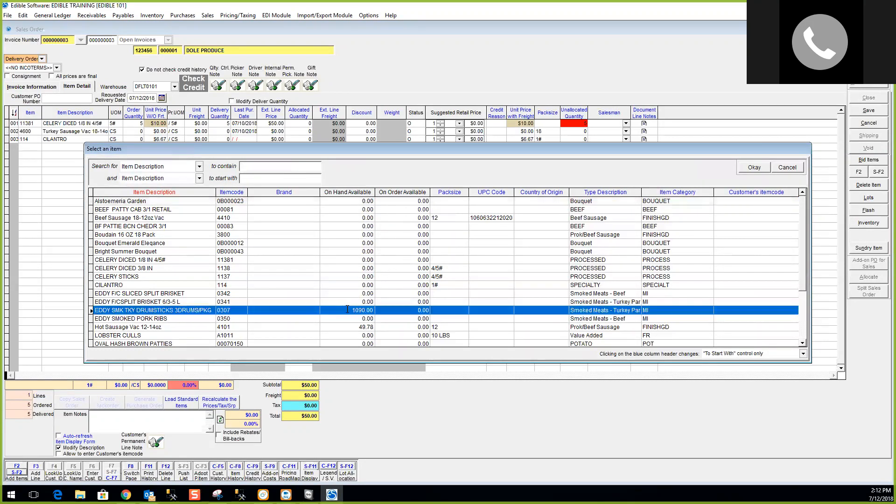
click(357, 327)
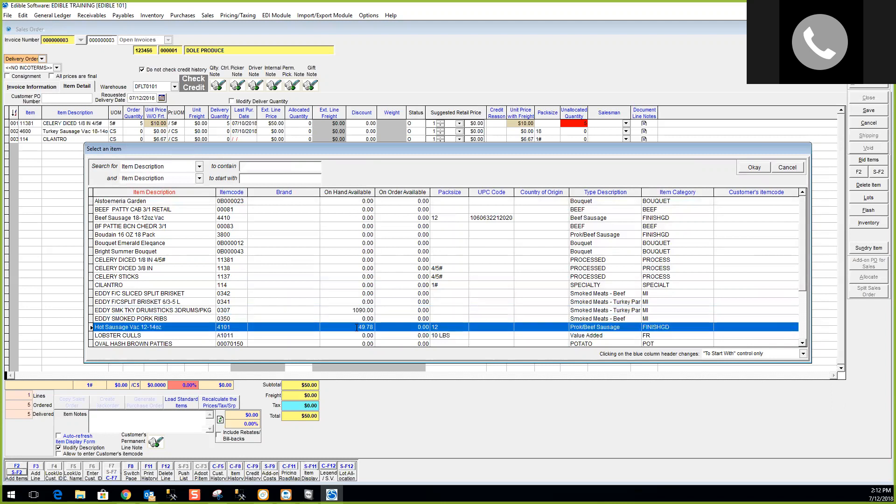
click(802, 344)
click(802, 345)
click(802, 345)
click(802, 345)
click(802, 345)
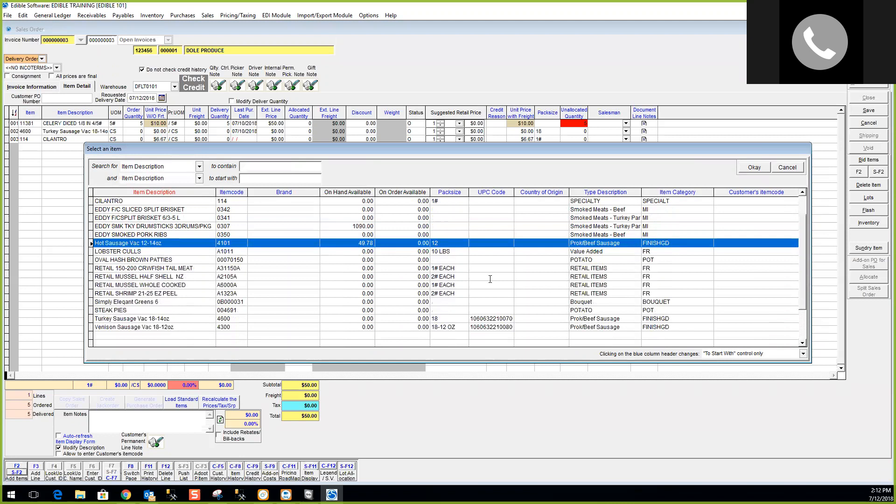
scroll(356, 275, up, 2)
double_click(338, 293)
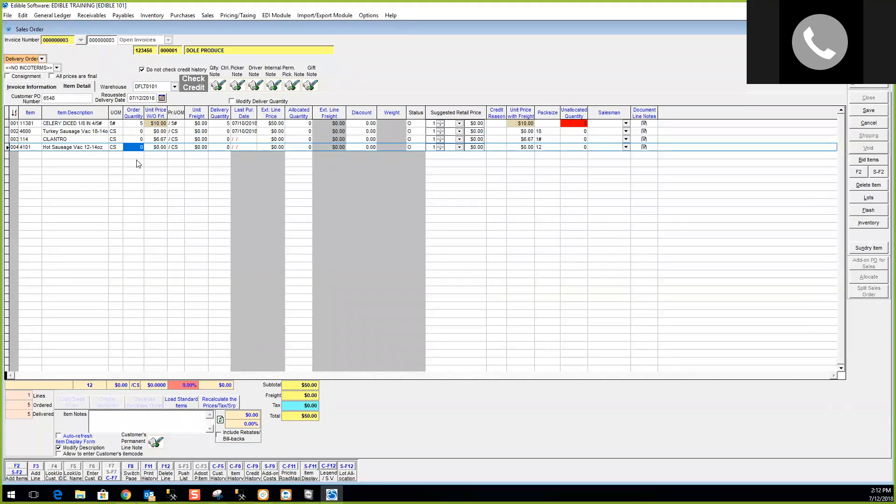
Change the Hot Sausage line's unit of measure from case to EA (each).
click(119, 131)
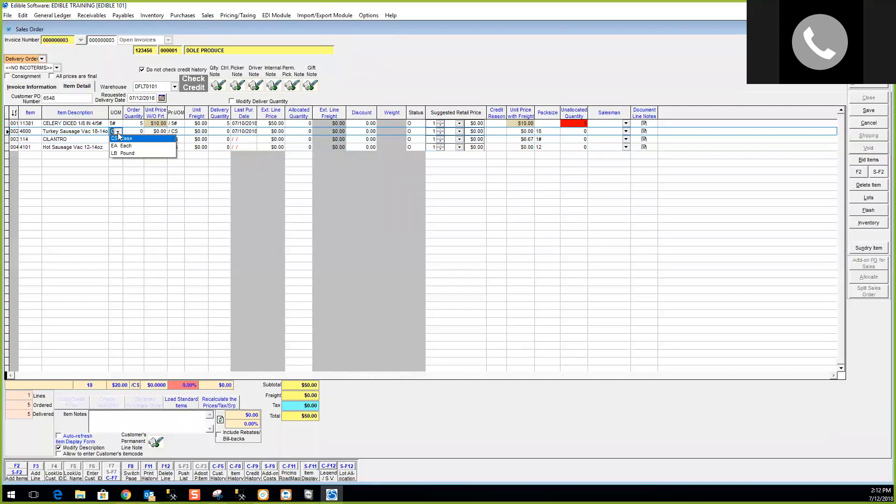
click(119, 138)
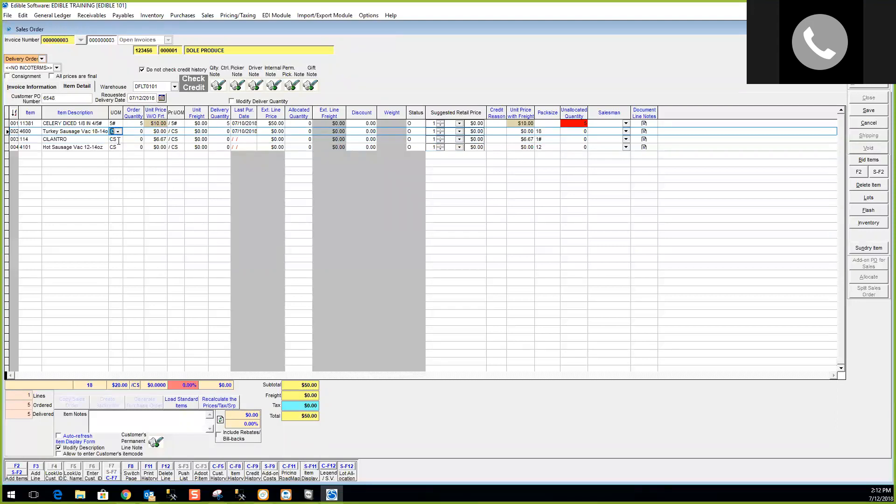
click(119, 148)
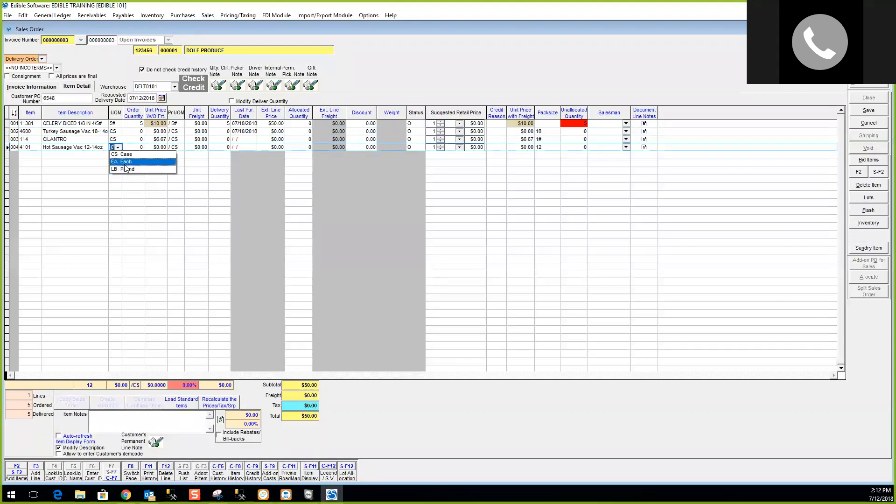
click(125, 162)
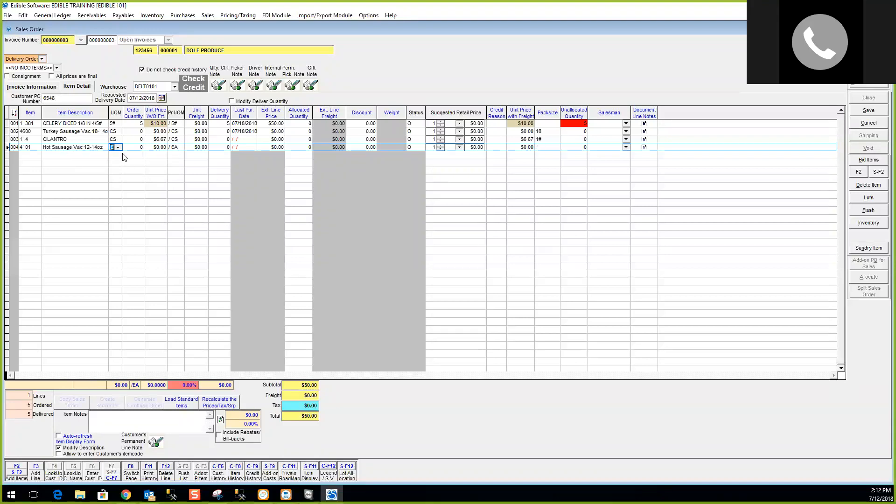
click(133, 147)
Order 10 each of Hot Sausage and 10 cases of CILANTRO, accepting the insufficient-quantity warning.
text(10)
key(Tab)
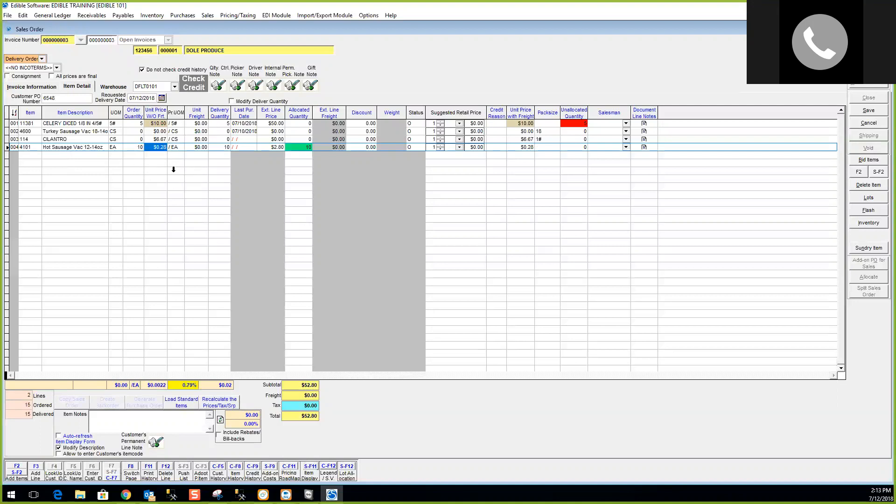
click(138, 139)
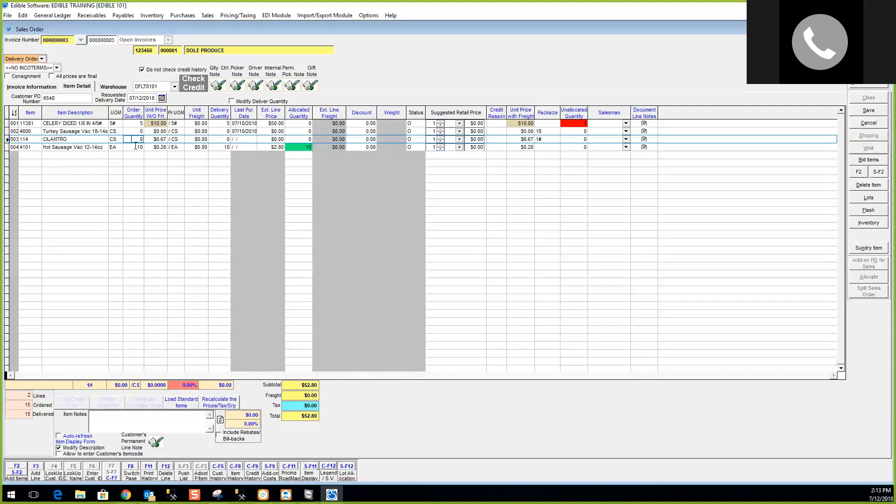
click(133, 140)
click(156, 139)
click(133, 139)
text(10)
key(Return)
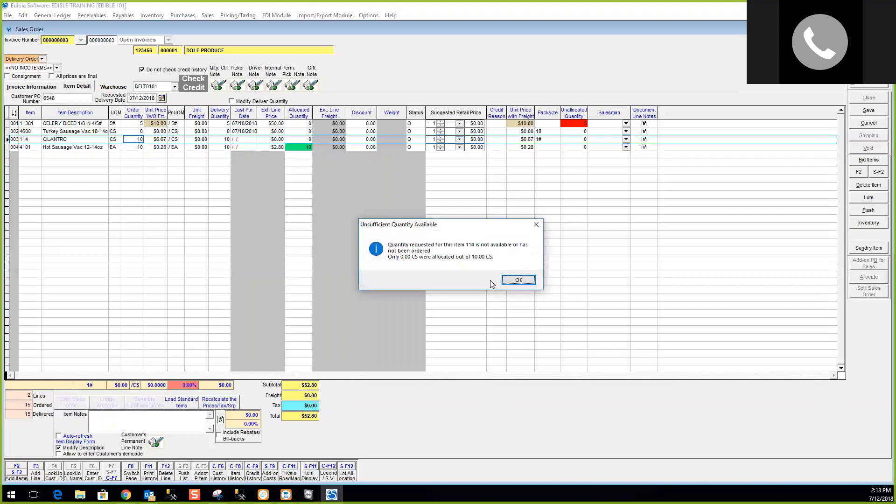
click(518, 280)
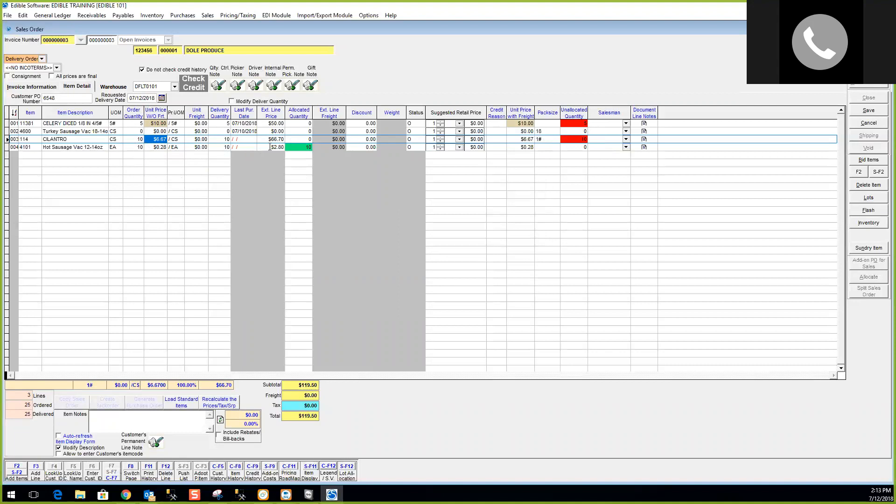
click(155, 147)
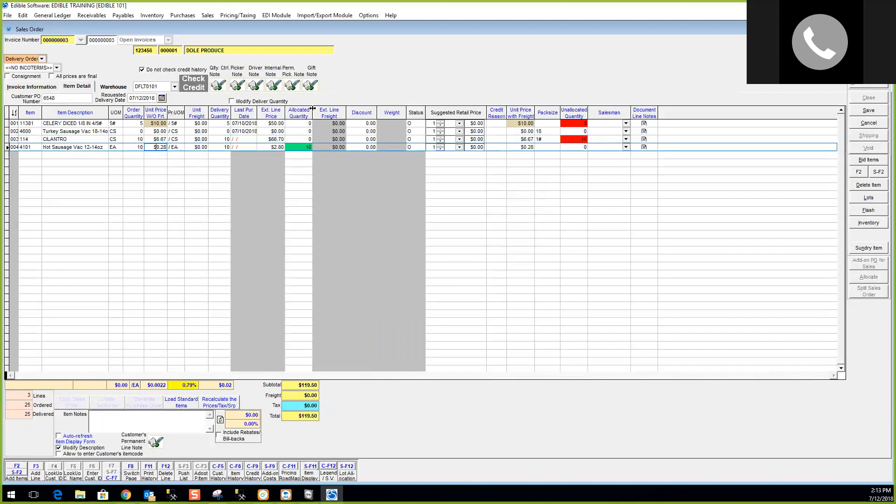
click(296, 147)
Check the Hot Sausage allocated quantity and open its Lot Assignment.
click(527, 147)
click(299, 147)
click(878, 198)
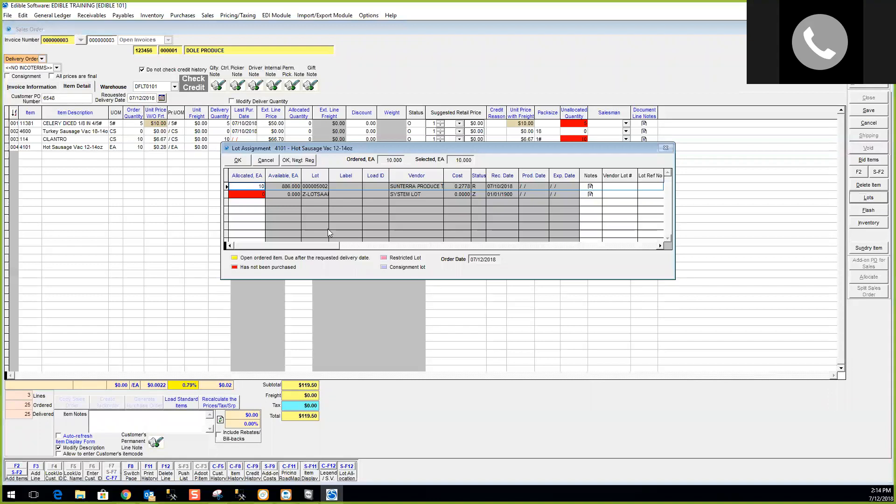
Allocate the Hot Sausage line's 10 each from lot 000005002 and confirm.
click(310, 187)
click(239, 160)
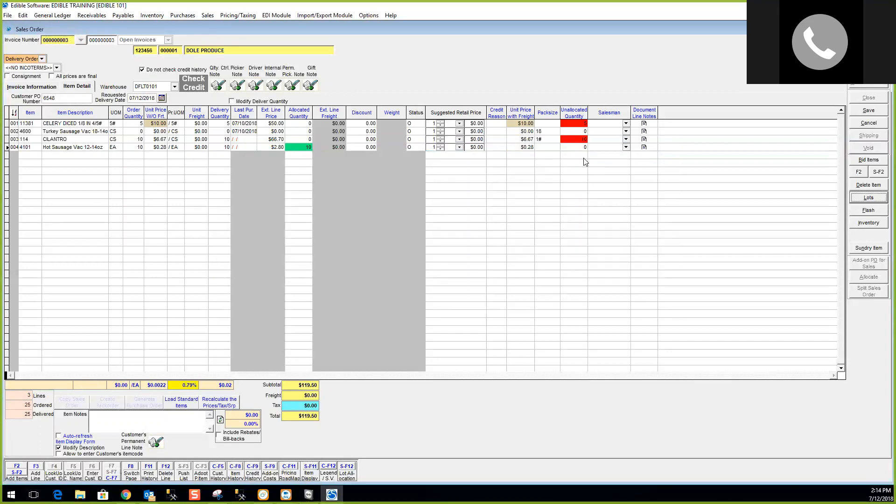
Check the CILANTRO line's lot assignment, then save the three-line order.
click(131, 139)
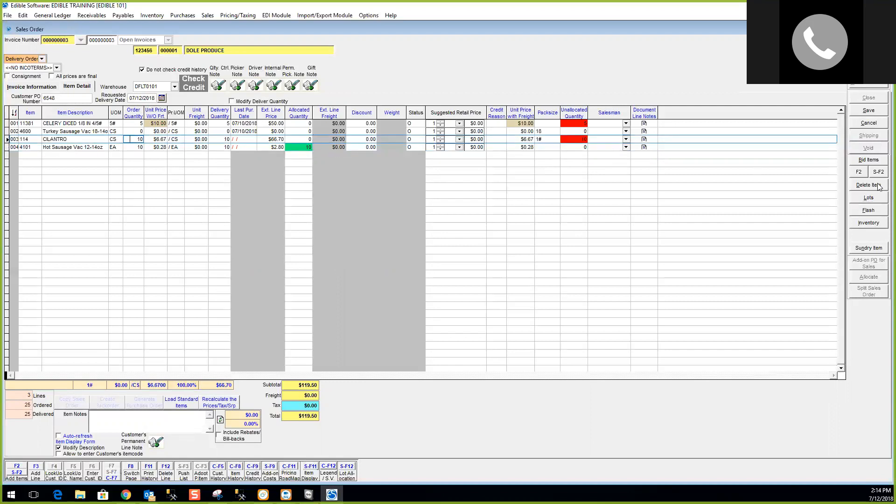
click(872, 202)
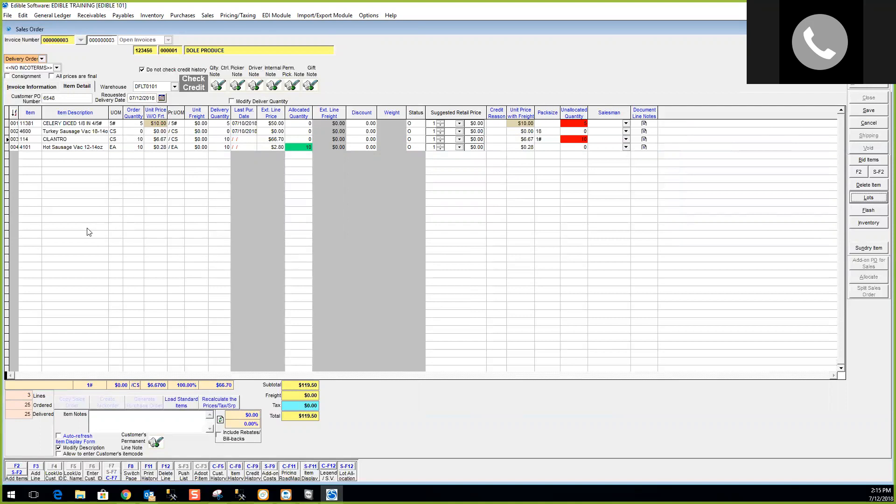
click(869, 110)
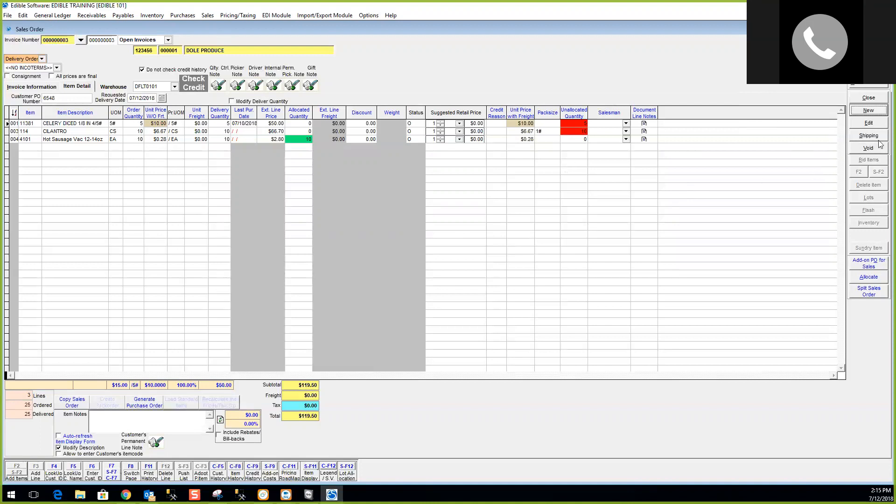
Reopen saved order 000000003 for editing and place the caret in Item Notes.
click(877, 125)
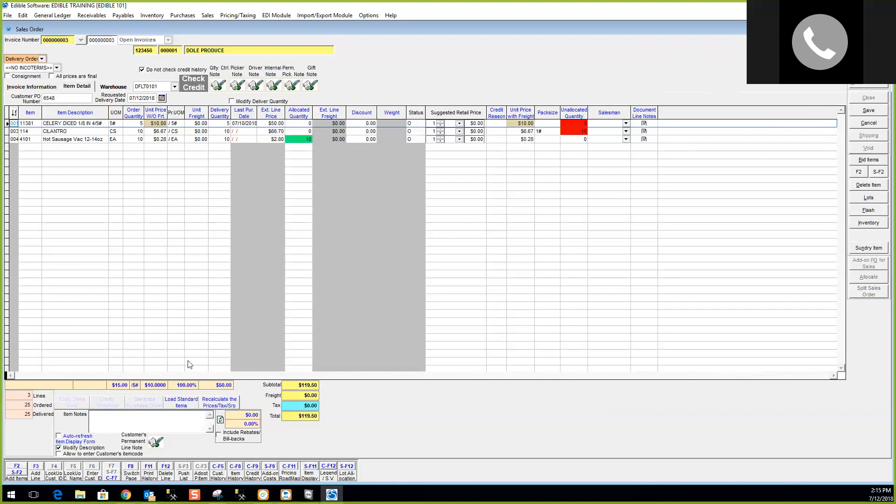
click(124, 421)
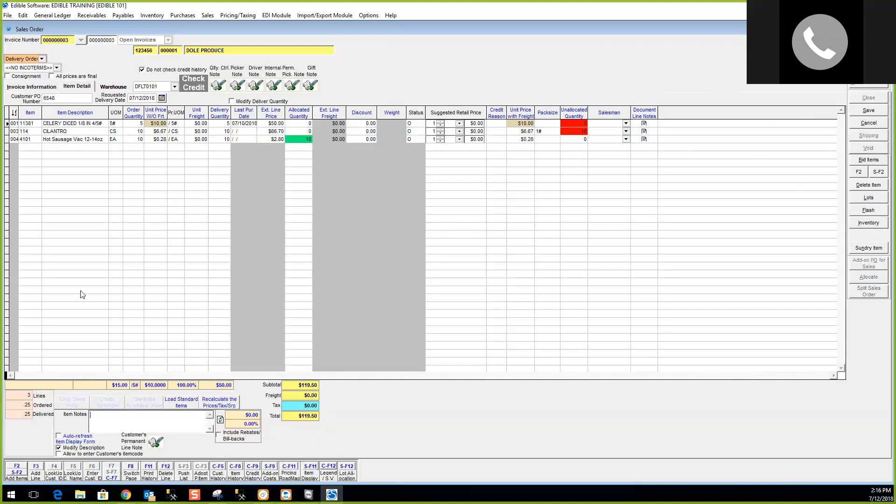
click(72, 122)
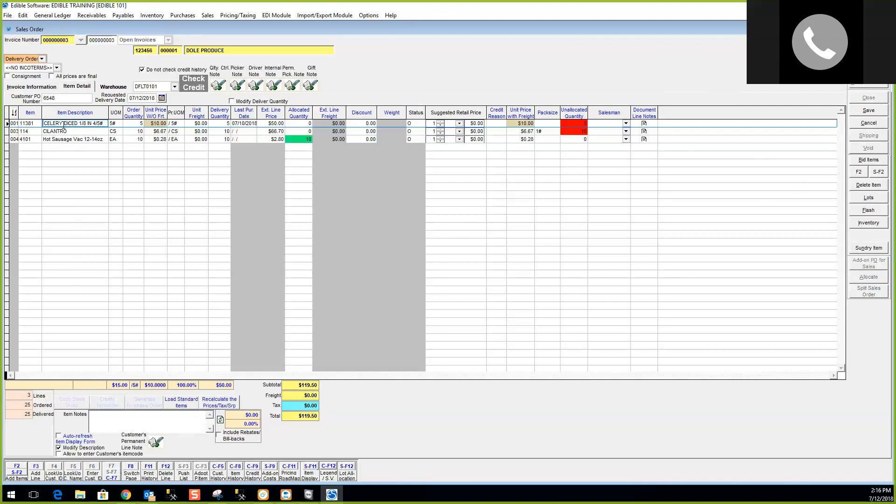
click(113, 418)
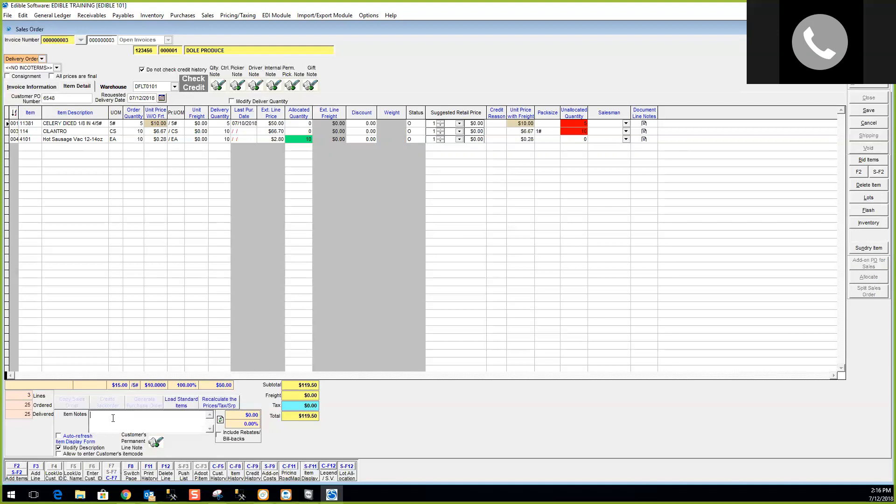
Add the document line note 'Test Cilantro Note' to CILANTRO and set its print options.
click(644, 132)
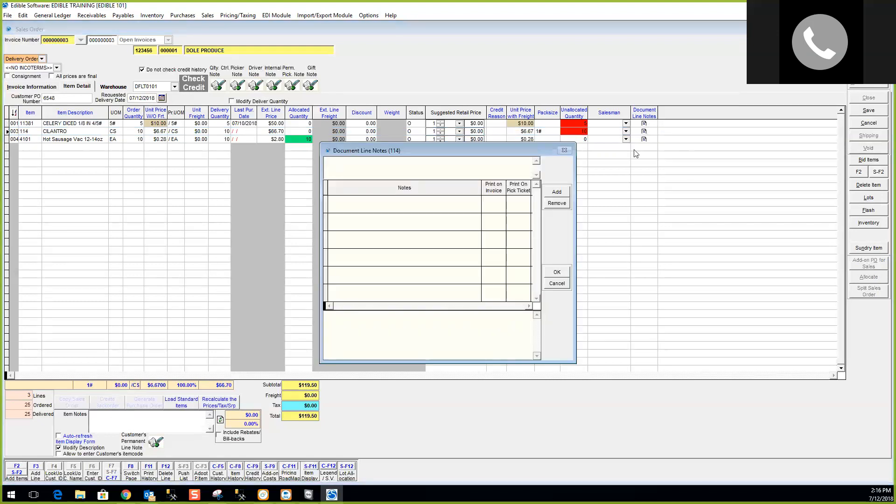
click(560, 194)
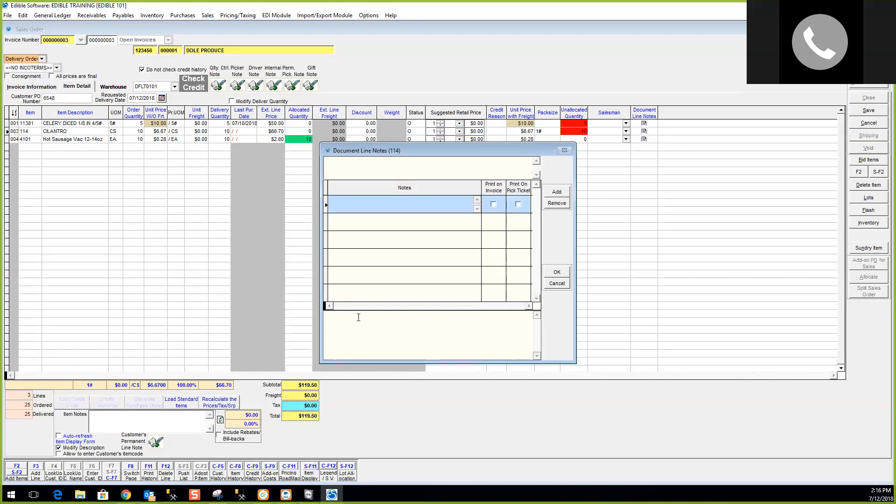
text(Test Cilantro Note)
click(494, 203)
click(519, 205)
click(497, 205)
click(518, 206)
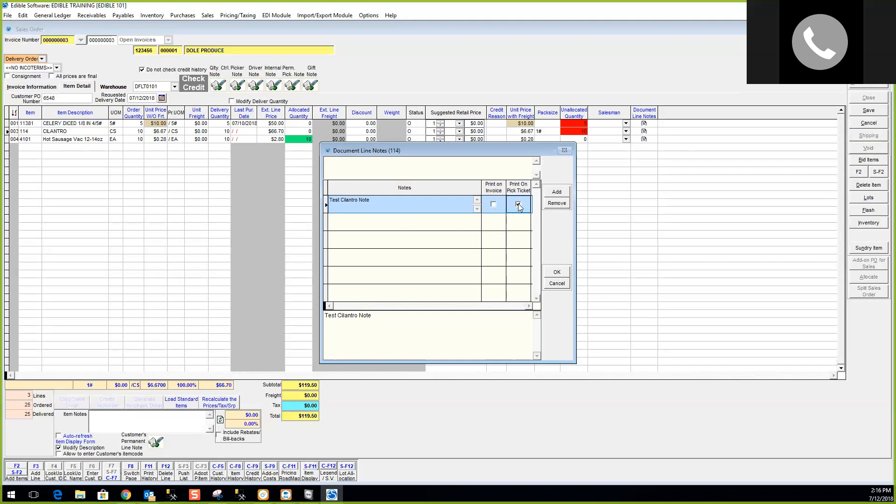
click(565, 274)
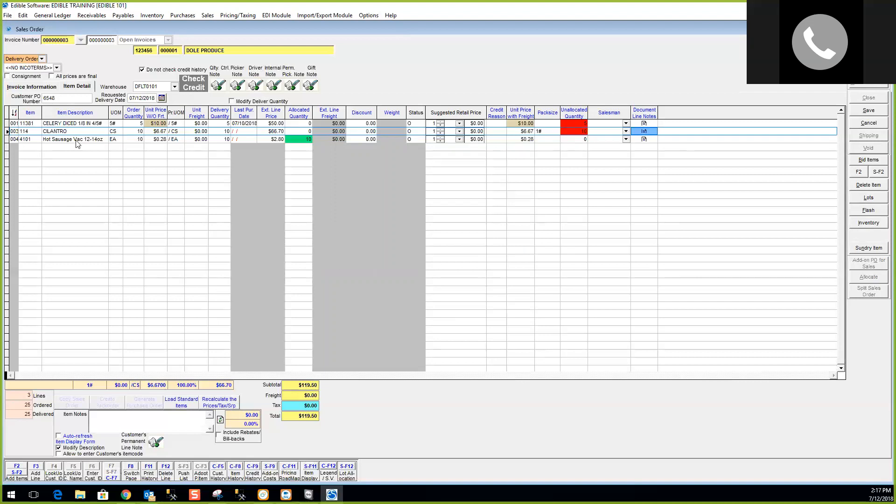
Change the 4101 line's description to 'Sausage Hot Vac' and save the order.
drag(106, 138, 46, 132)
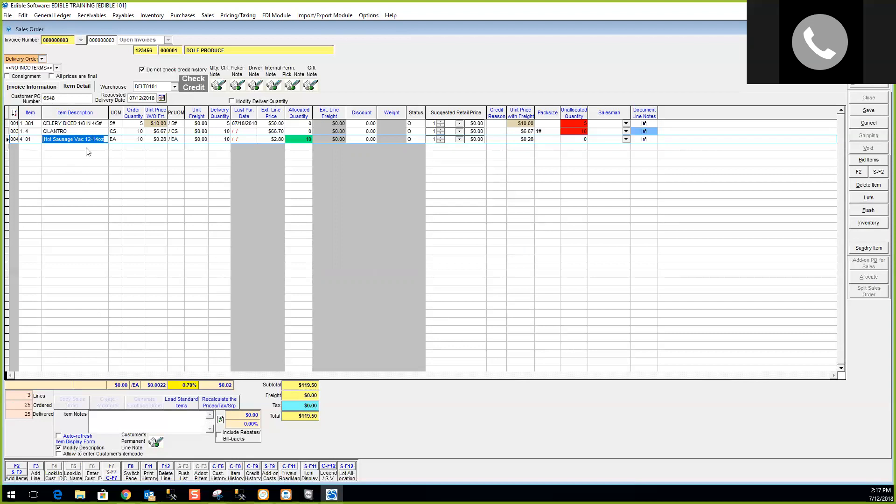
text(Sausage Hot Vac)
click(869, 110)
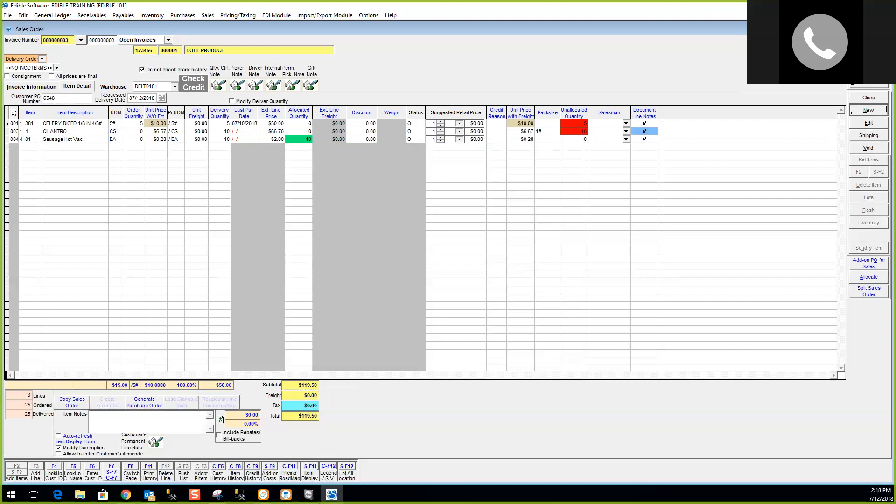
Print the invoice with Microsoft Print to PDF as the printer.
click(869, 85)
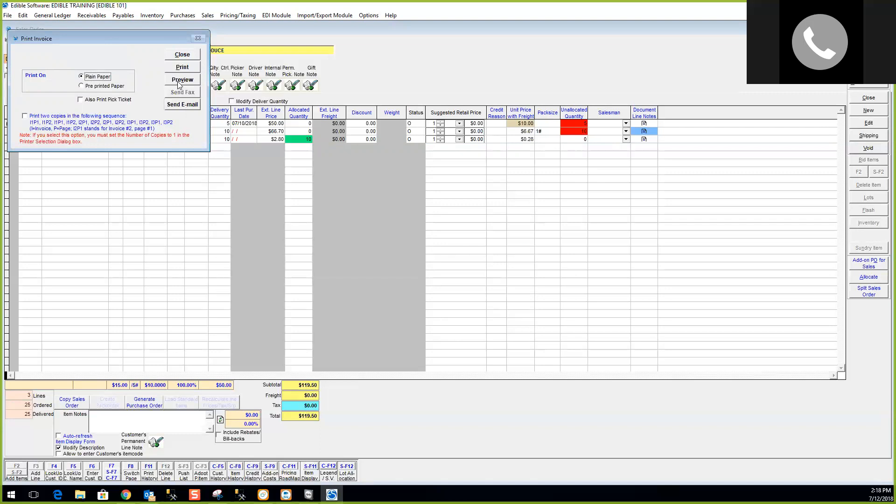
click(194, 69)
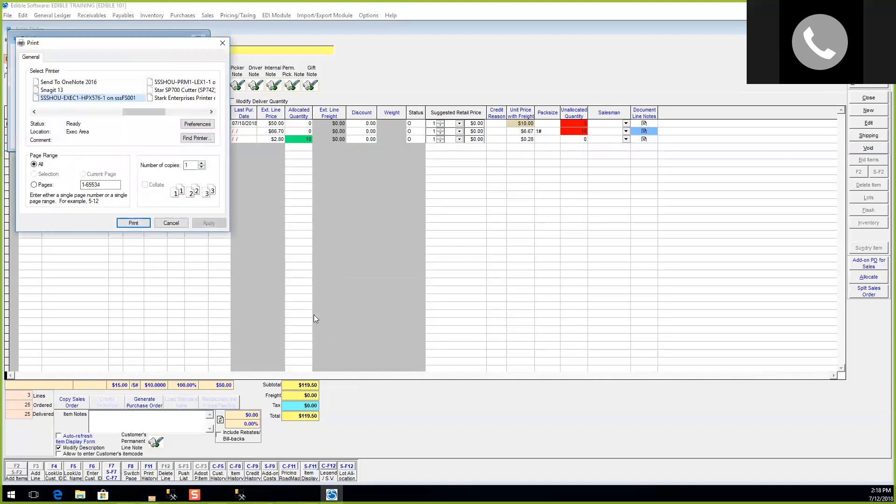
click(49, 112)
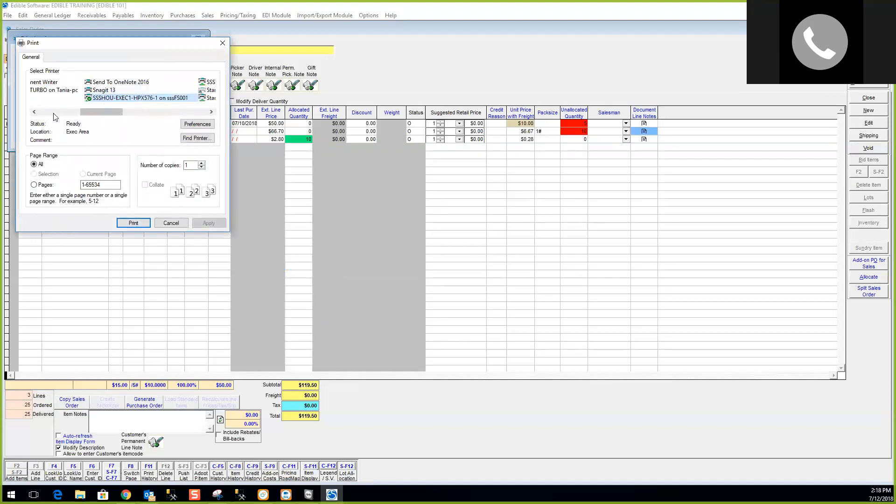
click(54, 112)
click(66, 97)
Save the invoice PDF as test.pdf on the Desktop.
click(136, 223)
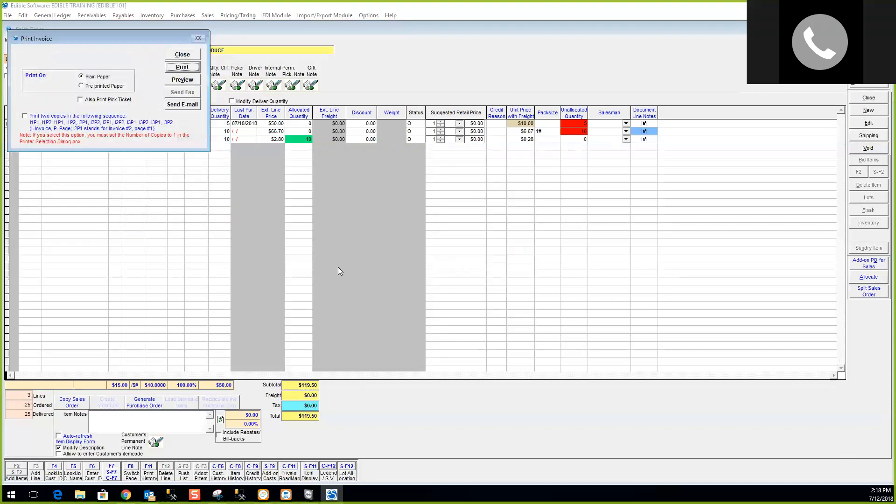
text(ytest)
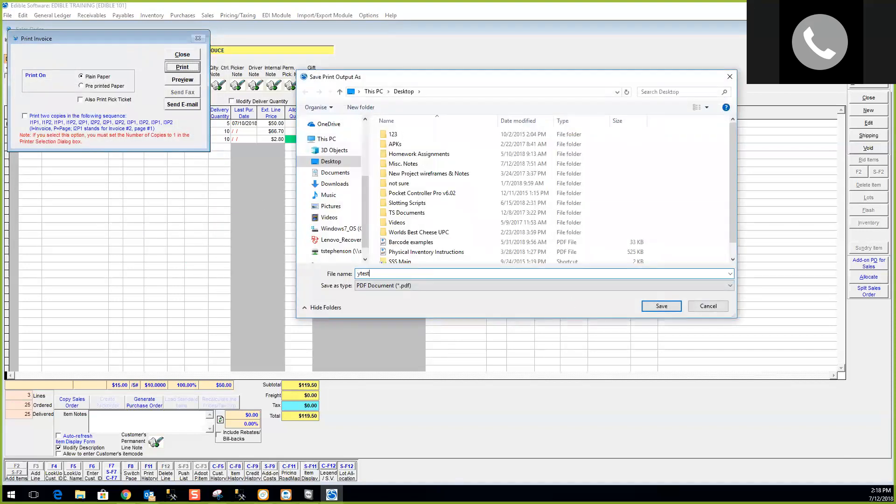
key(BackSpace)
key(BackSpace)
key(BackSpace)
key(BackSpace)
key(BackSpace)
text(tet)
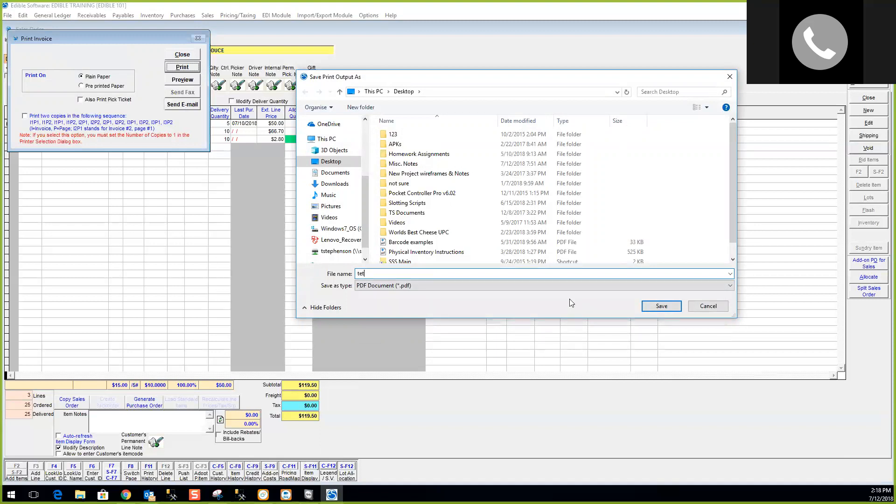
key(BackSpace)
text(st)
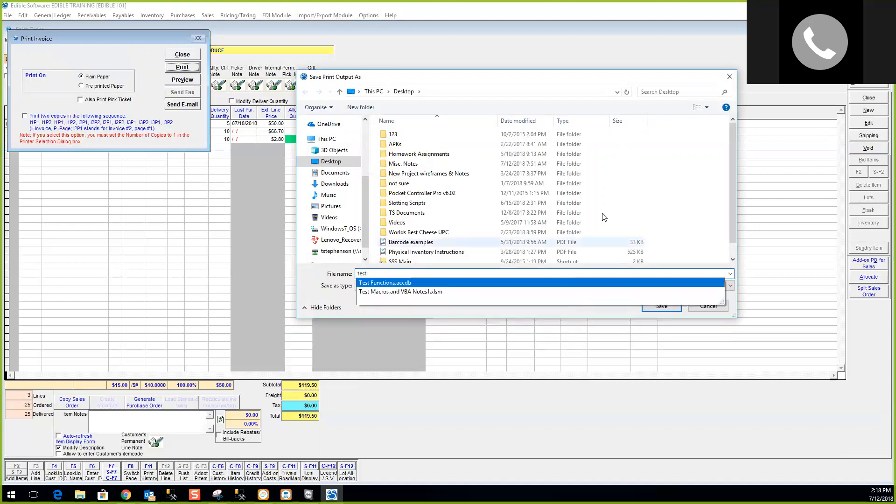
drag(366, 200, 365, 143)
click(339, 140)
click(663, 306)
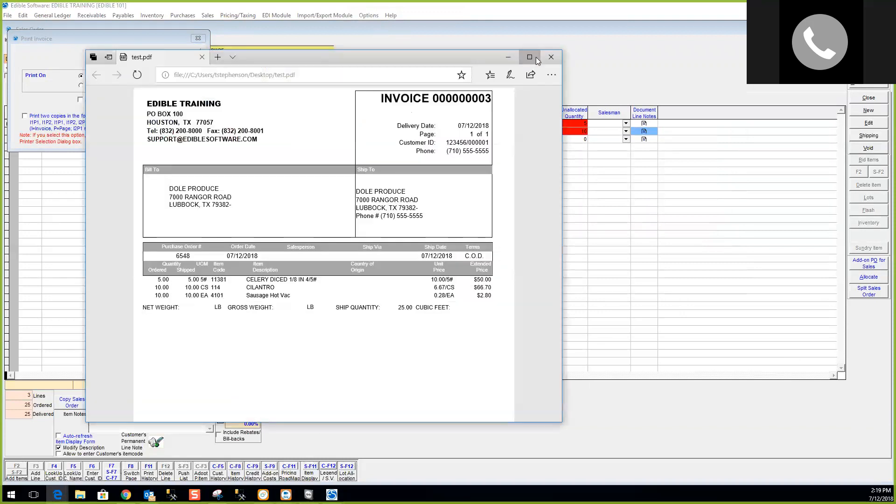
Maximize the invoice PDF in Edge and scroll through its lines and $119.50 total.
click(538, 52)
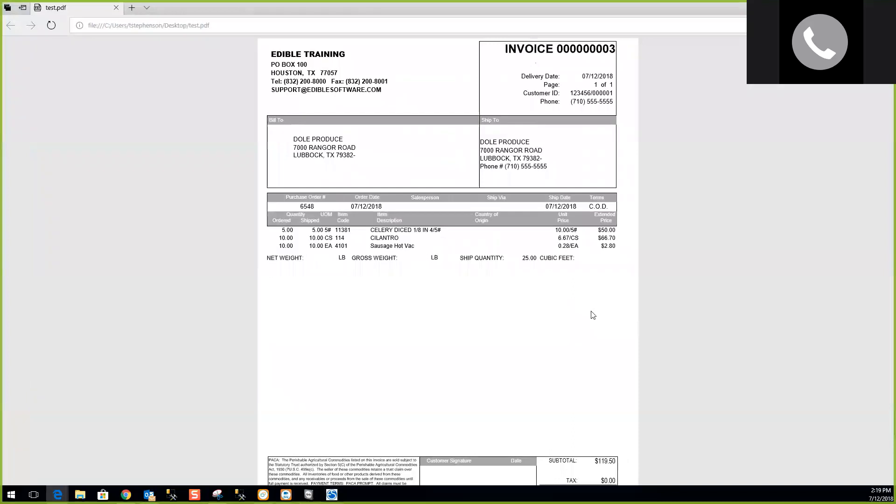
scroll(583, 278, down, 2)
scroll(583, 304, up, 1)
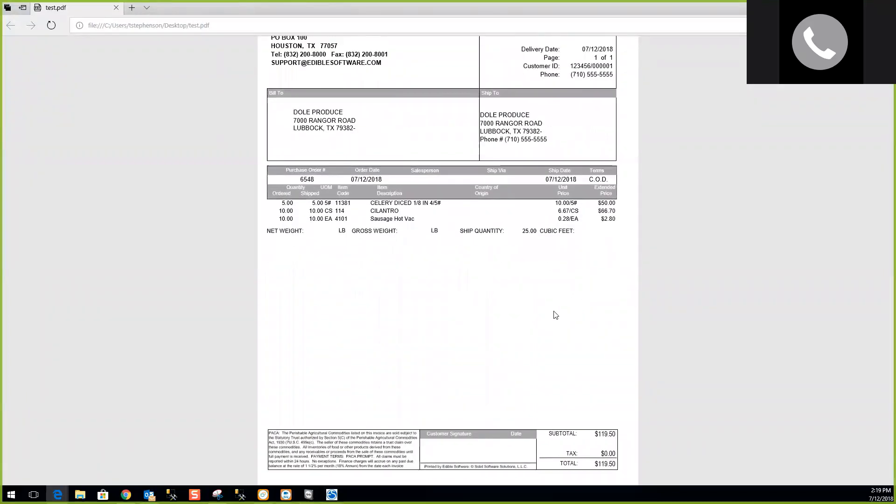
scroll(555, 315, up, 1)
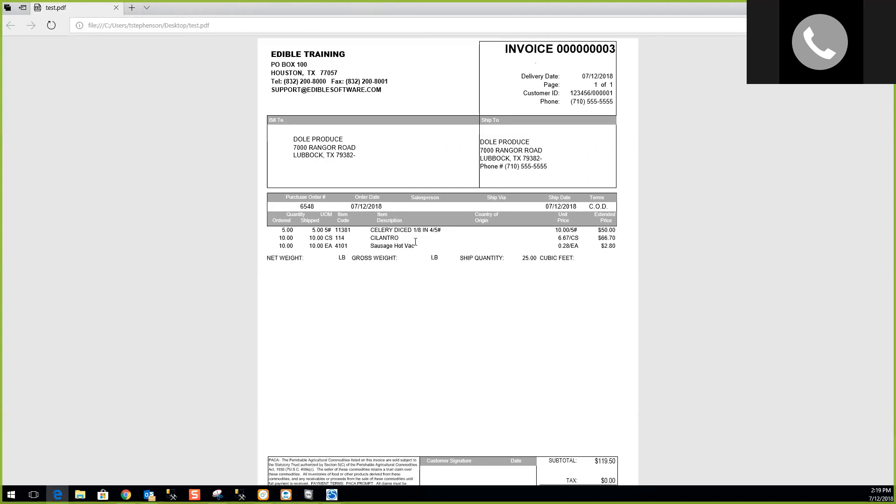
drag(118, 8, 395, 65)
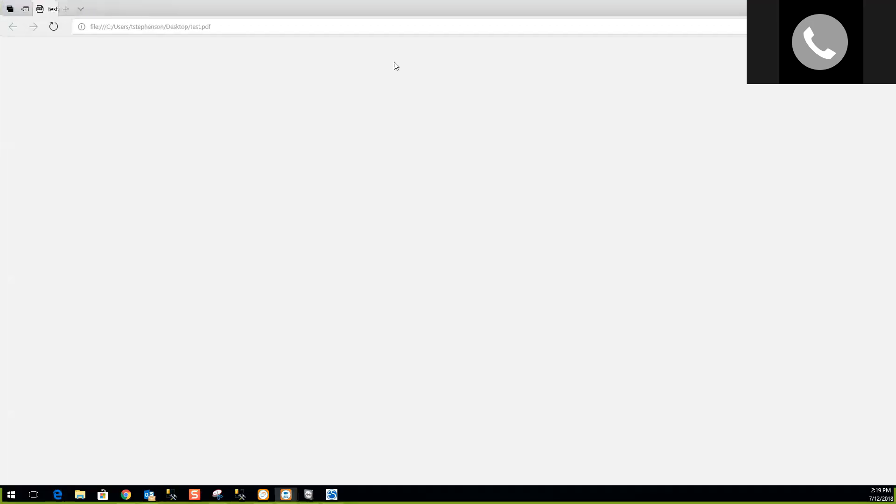
key(alt+Tab)
Dismiss the print dialog and launch Generate Purchase Order for the order's shortages.
click(183, 55)
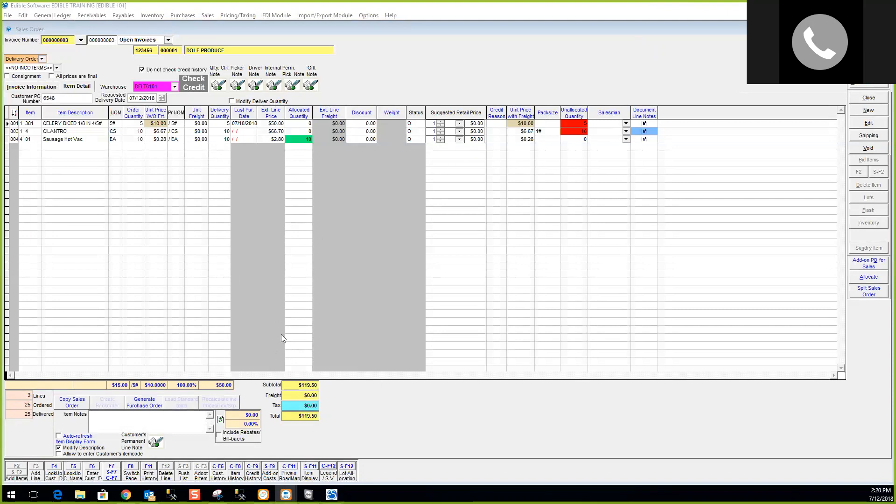
click(146, 408)
click(145, 408)
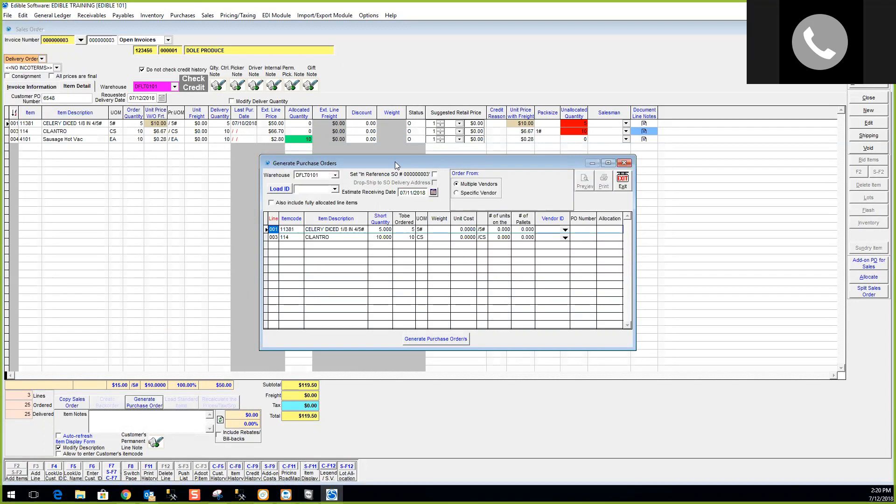
Set the quantities to be ordered to 20 for celery and 30 for CILANTRO.
drag(397, 163, 387, 141)
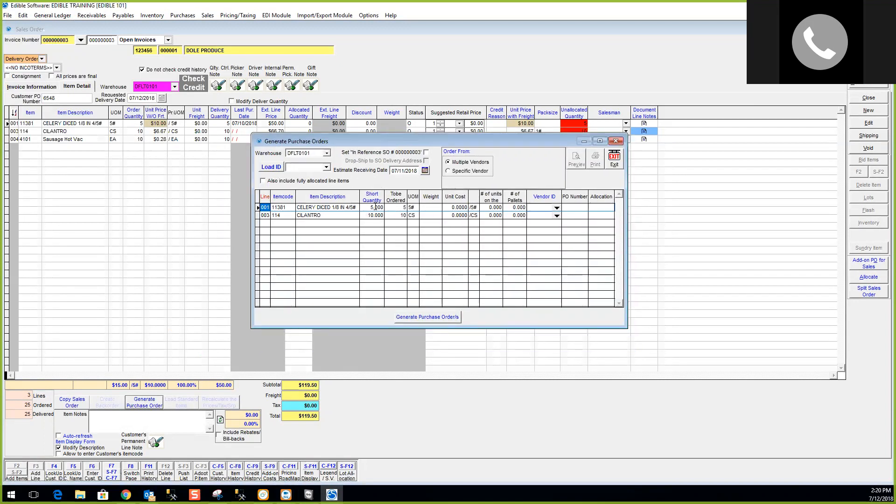
click(399, 207)
click(399, 215)
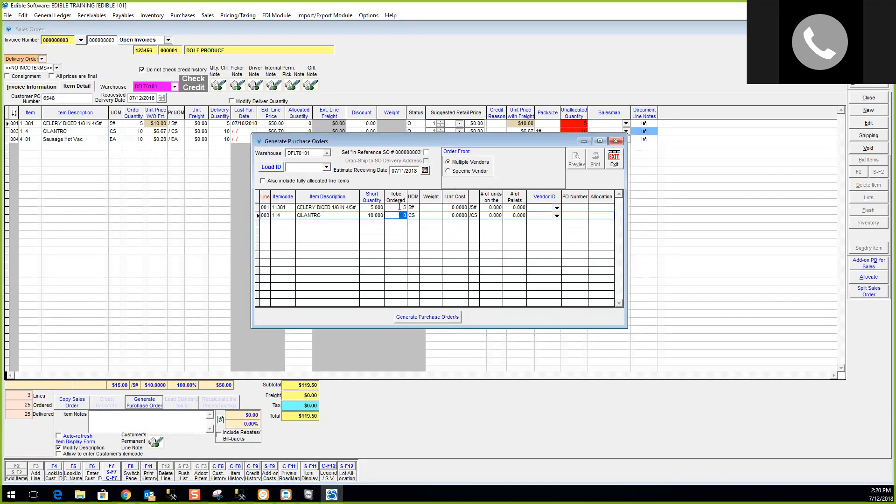
click(400, 207)
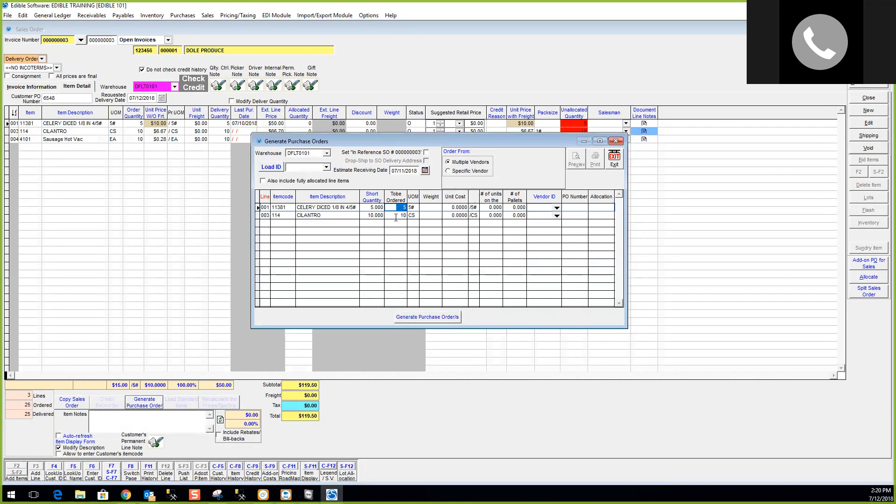
text(15)
drag(394, 207, 408, 207)
text(5)
drag(387, 208, 422, 215)
text(20)
key(Tab)
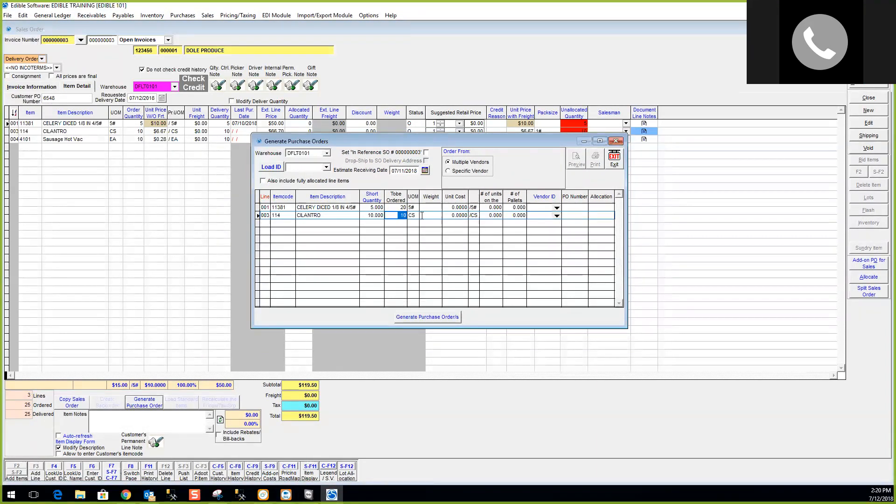
text(30)
key(Tab)
Enter unit costs of 5.0000 for celery and 10.0000 for CILANTRO.
click(450, 206)
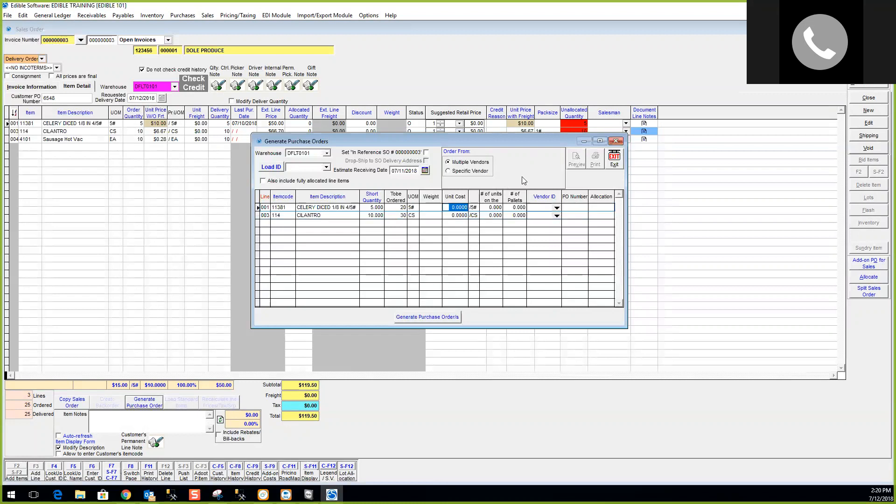
text(5.)
key(Return)
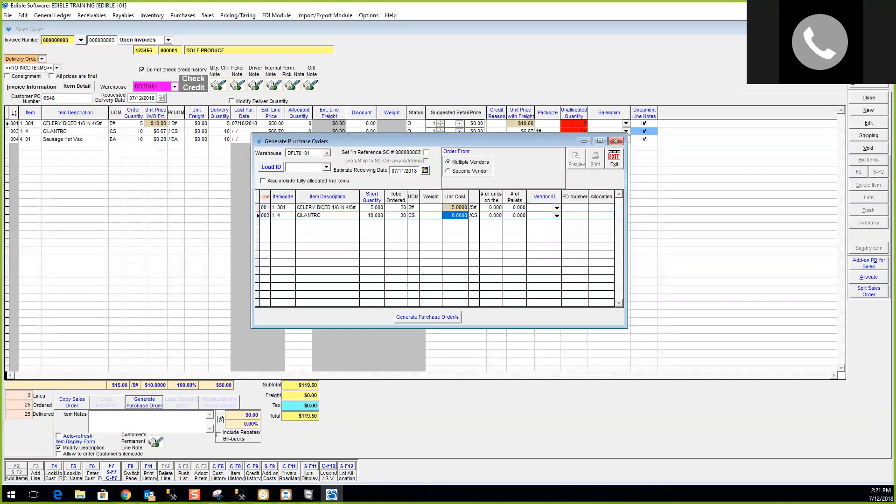
text(5)
key(Tab)
key(shift+Tab)
text(10)
key(Tab)
Turn on 'Set In Reference SO #', then open and cancel the vendor list for line 001.
click(427, 152)
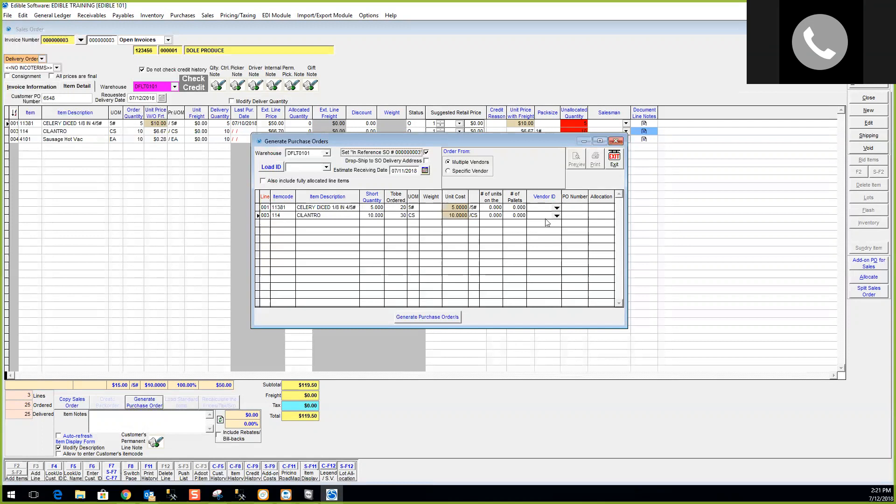
click(557, 209)
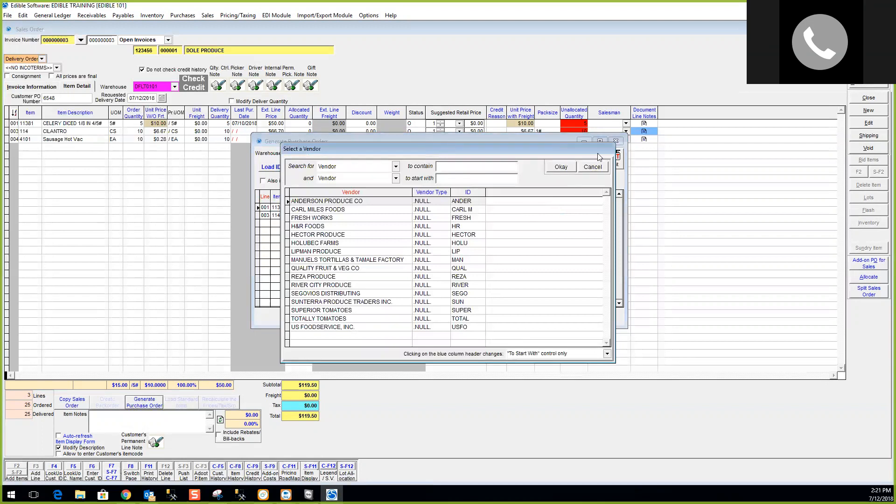
click(598, 168)
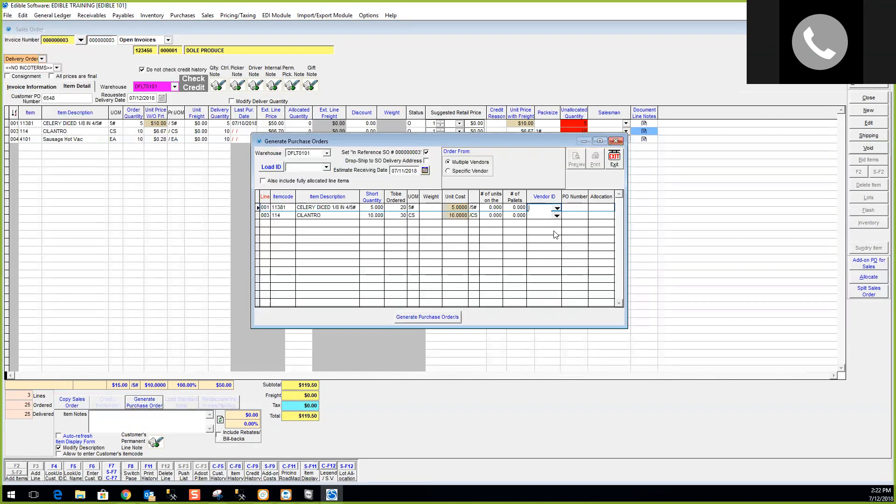
Switch to Specific Vendor and choose FRESH WORKS as the vendor.
click(470, 173)
click(498, 172)
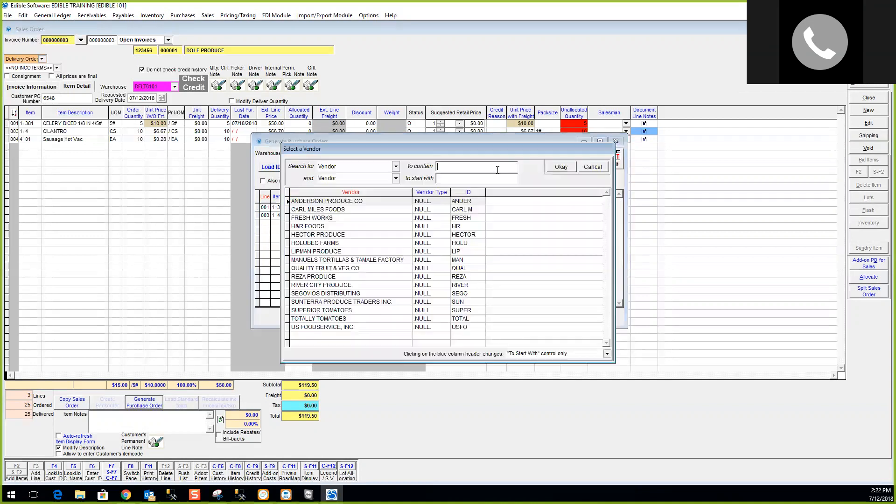
click(339, 218)
double_click(339, 218)
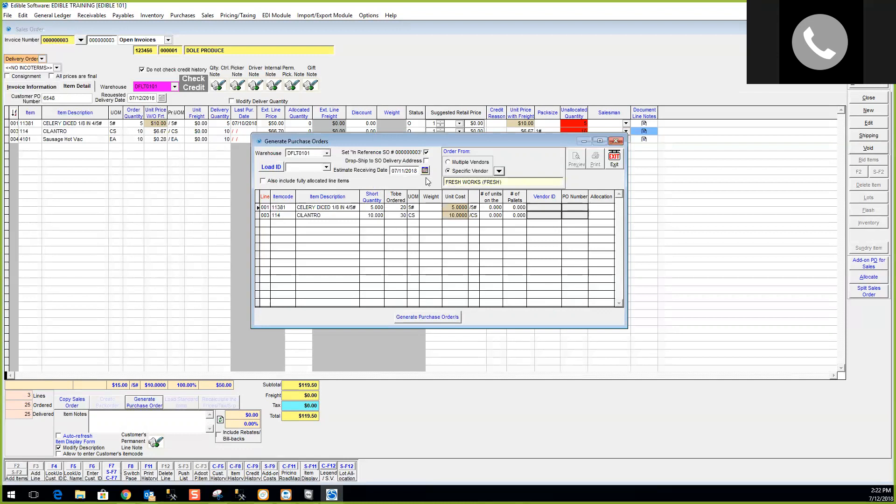
Generate purchase order 000006 and exit back to the sales order.
click(433, 318)
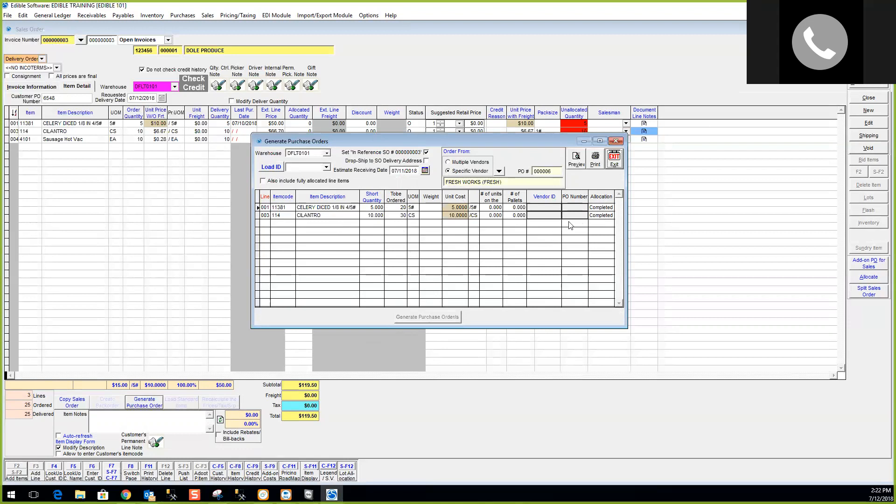
click(542, 171)
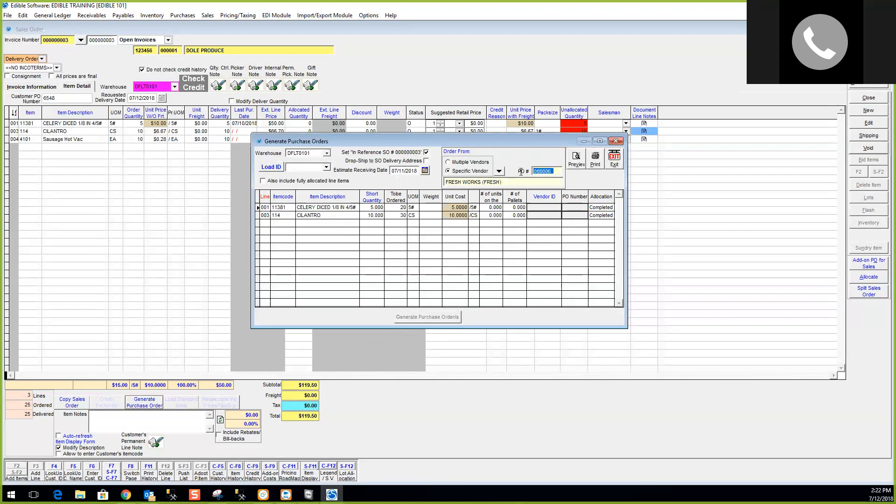
click(615, 161)
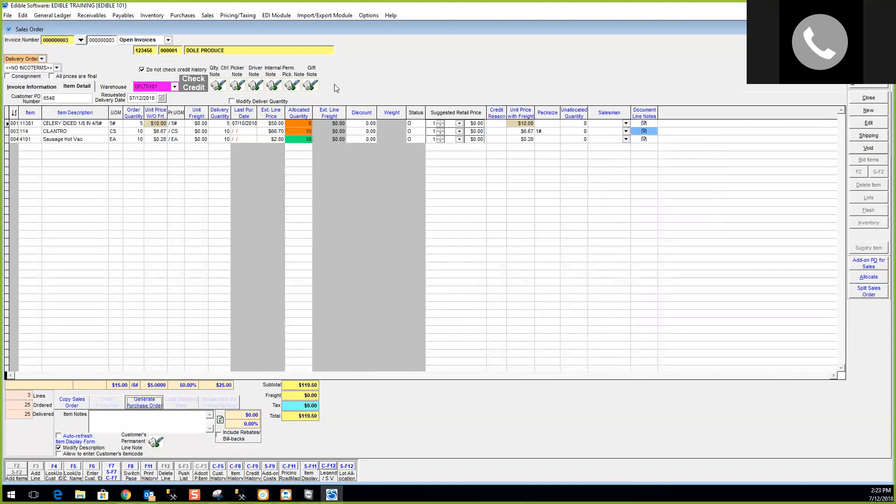
In Inventory Receiving, receive all lines of purchase order 000006 as ordered.
click(183, 15)
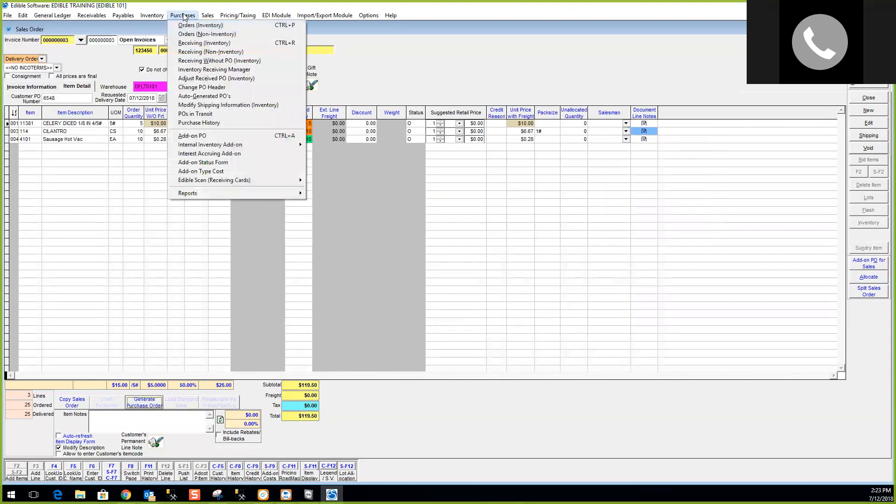
click(190, 44)
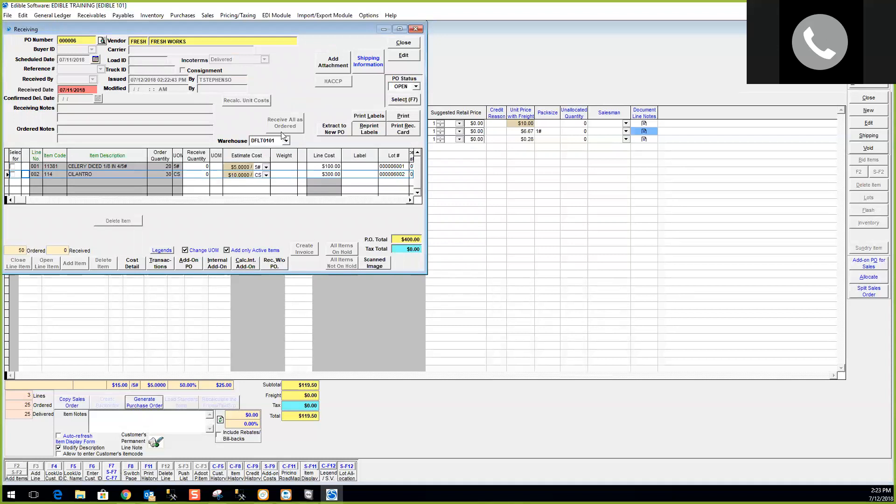
click(404, 56)
click(300, 123)
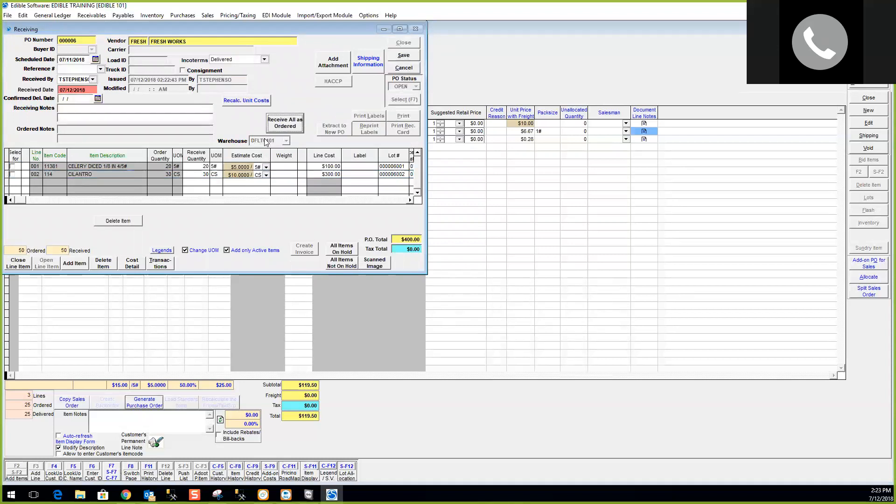
Save the receipt, accept the date prompt, and close receiving and the sales order.
click(410, 56)
key(Return)
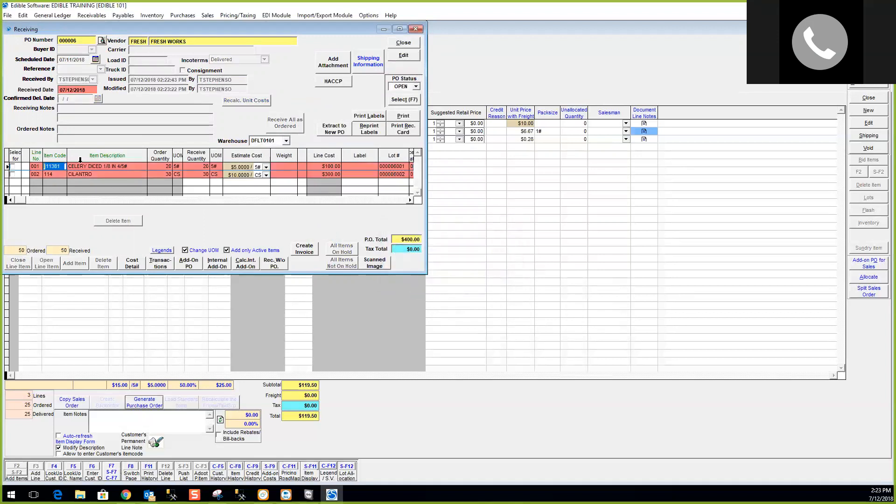
click(410, 43)
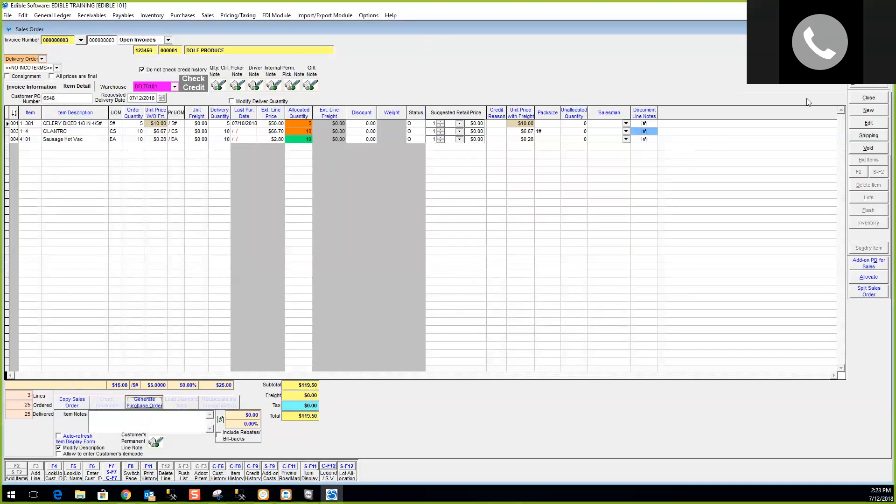
click(870, 99)
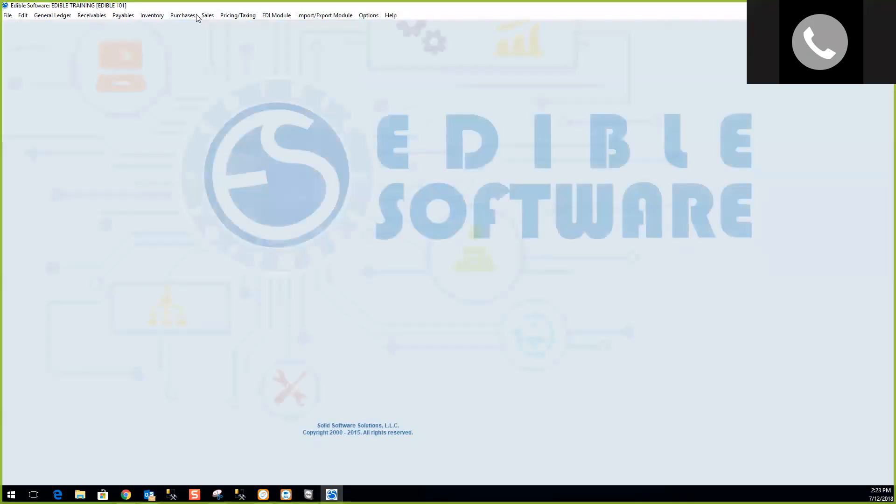
Reopen DOLE PRODUCE sales order 000000003 maximized, showing its Item Detail lines.
click(208, 16)
click(213, 24)
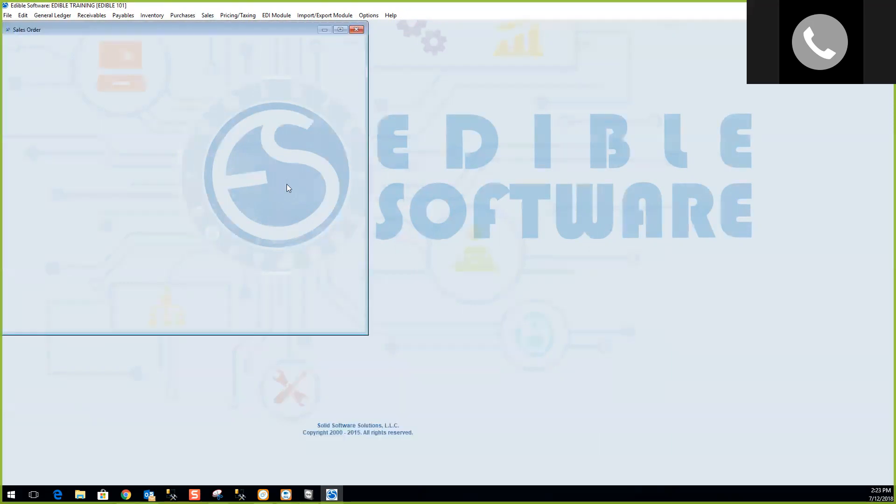
click(340, 30)
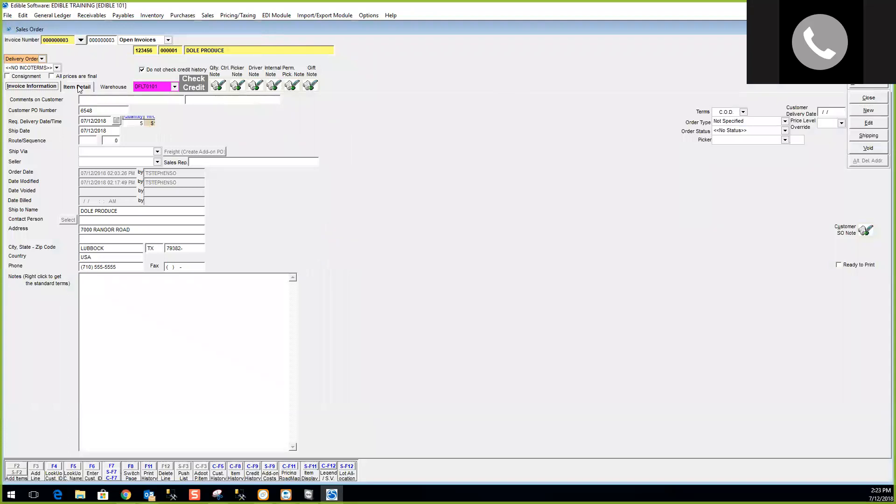
click(77, 88)
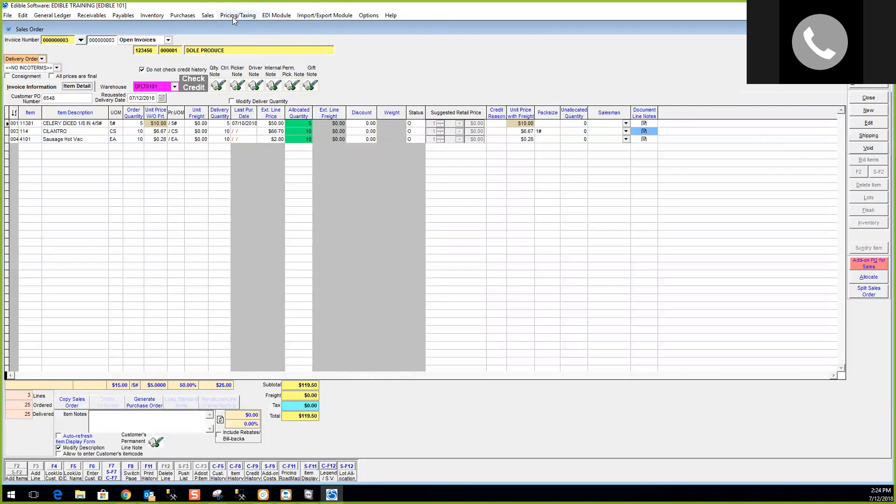
Open the Shipping screen for order 000000003 and maximize it.
click(207, 15)
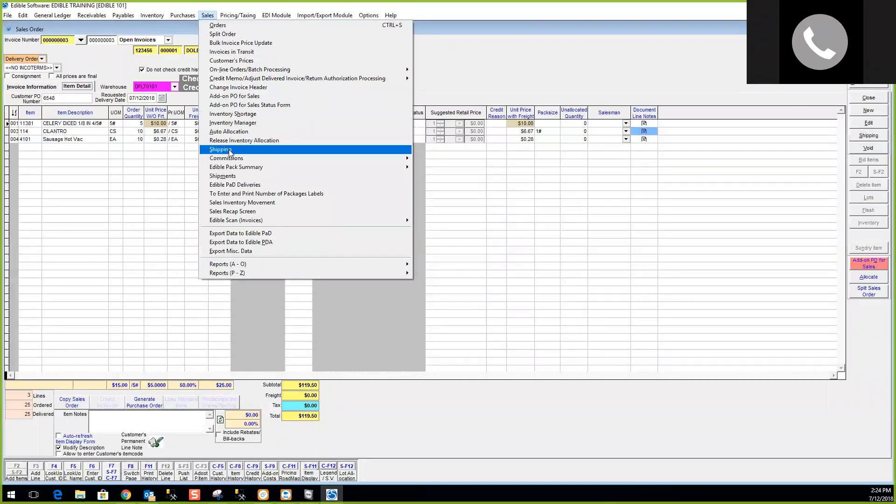
click(577, 57)
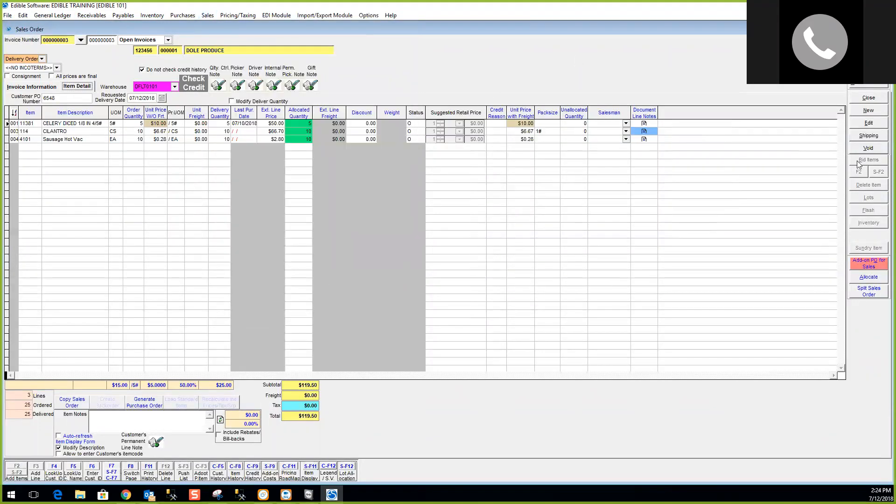
click(876, 137)
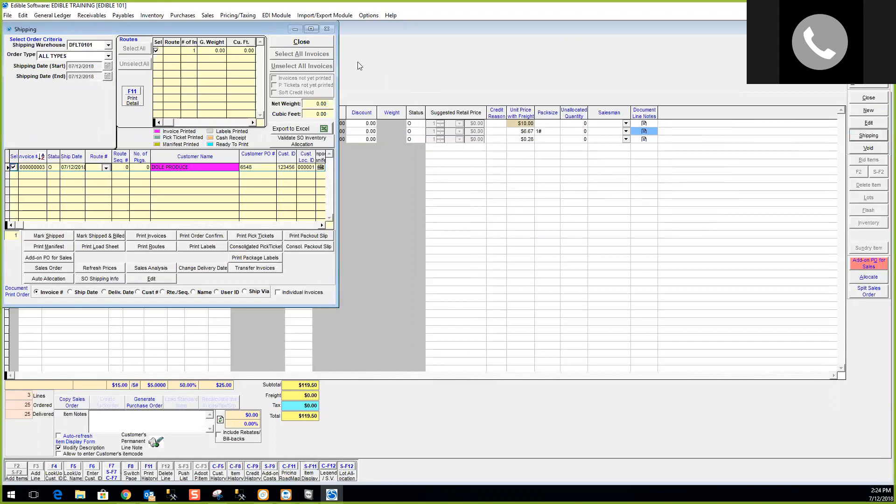
click(312, 29)
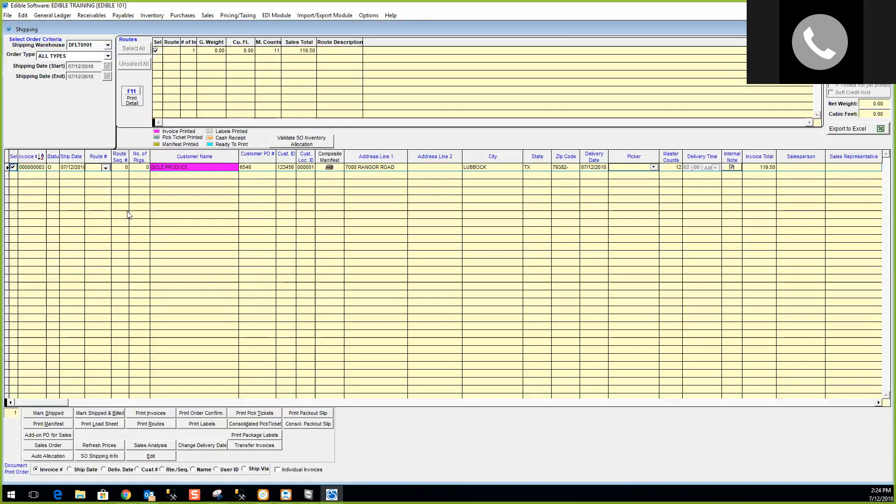
click(208, 16)
click(93, 89)
Reopen Shipping from the Sales menu and toggle the DOLE PRODUCE row's Sel box off and on.
click(885, 29)
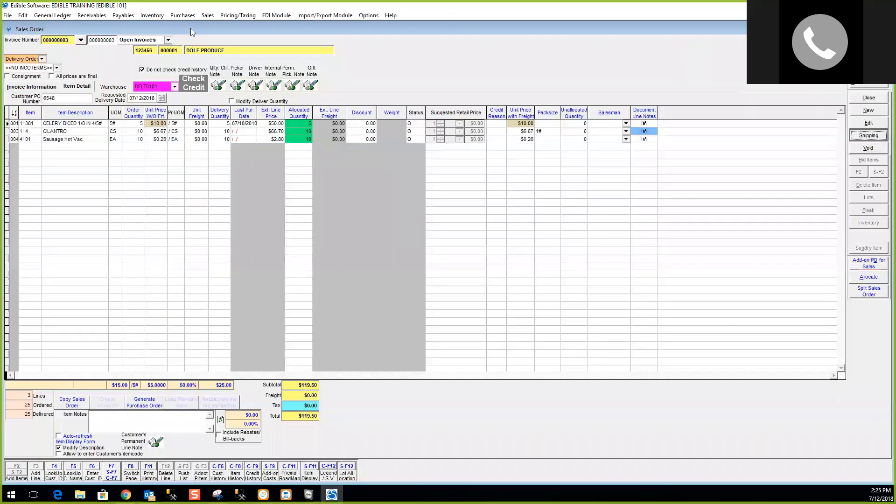
click(210, 14)
click(224, 147)
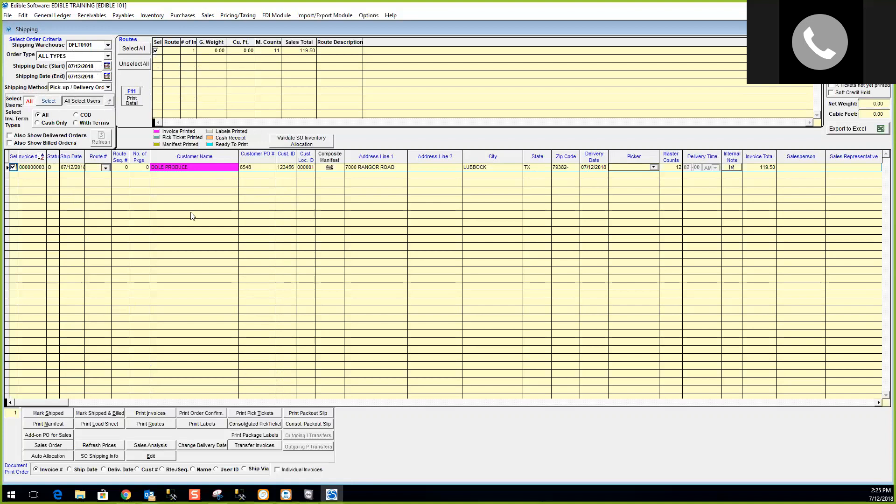
click(13, 168)
click(13, 167)
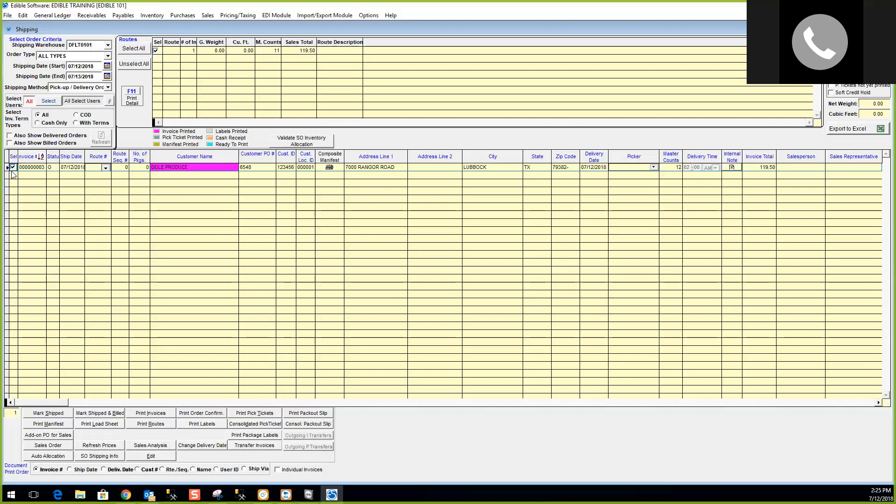
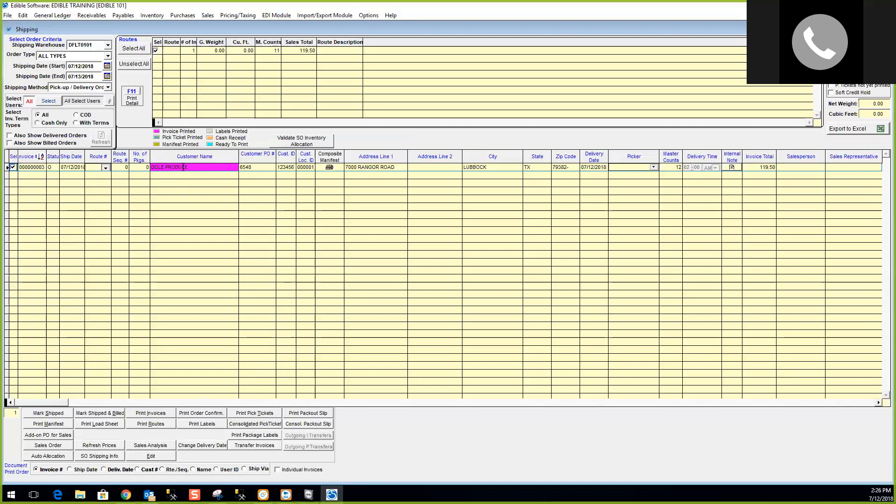
Select the DOLE PRODUCE invoice line in the Shipping list.
click(217, 168)
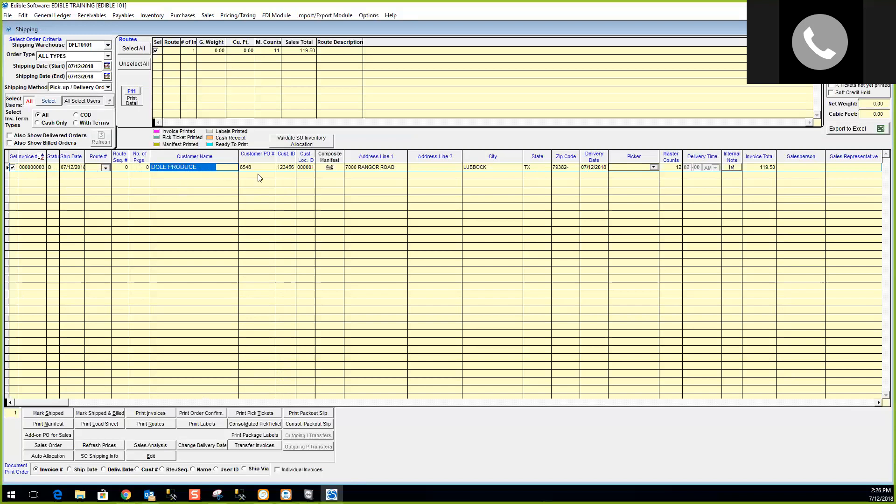
key(Tab)
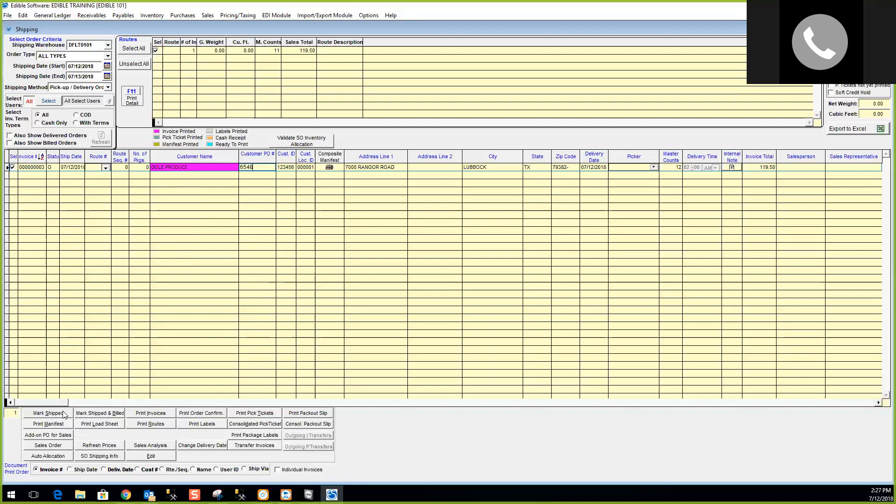
Mark the DOLE PRODUCE invoice shipped and billed, then close Shipping to return to its sales order.
click(97, 415)
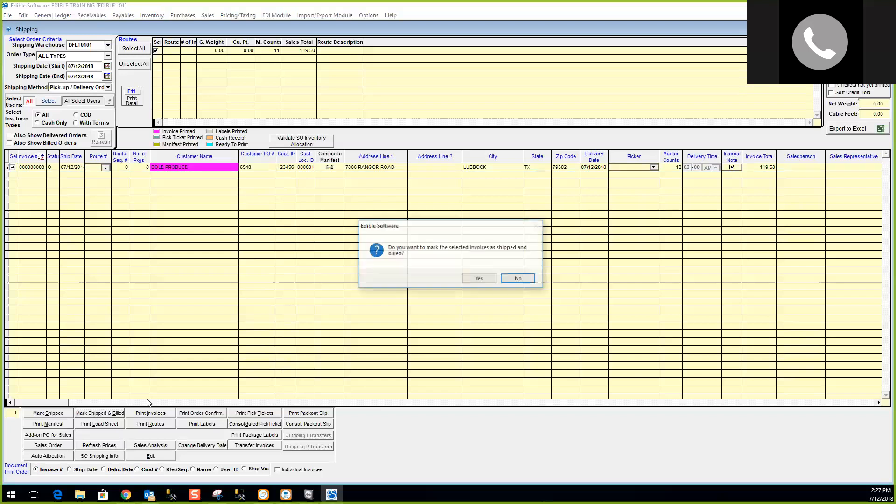
key(Return)
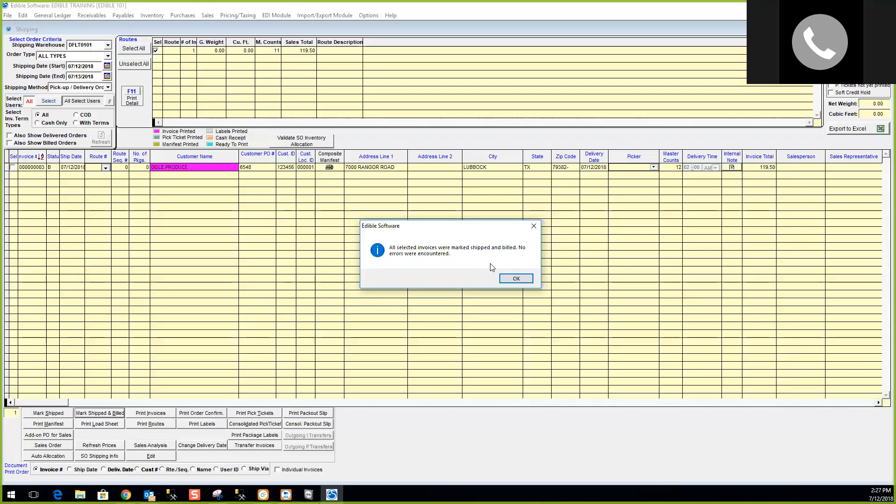
click(515, 279)
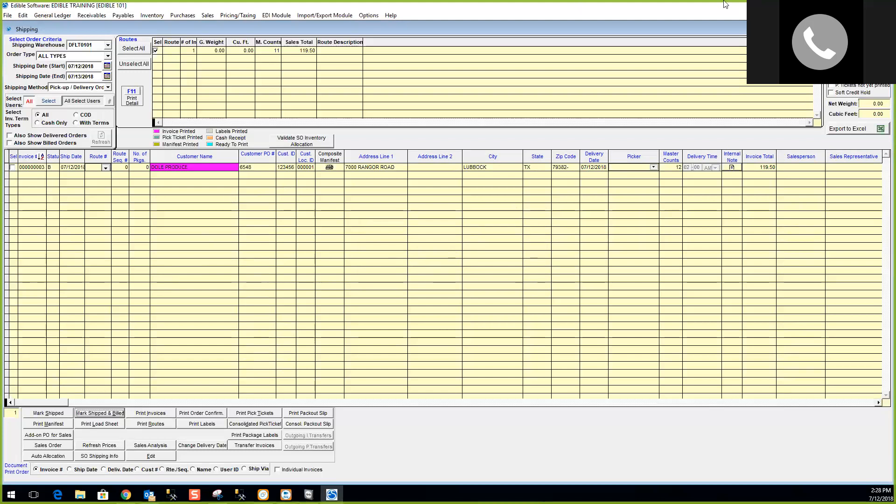
click(884, 29)
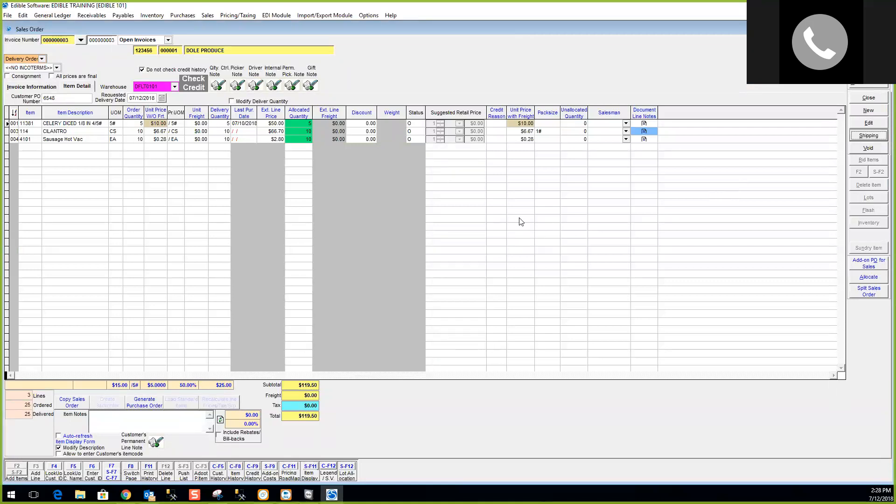
Start a new sales order for JERRY SEAFOOD COMPANY and bring up its add-items list.
click(869, 110)
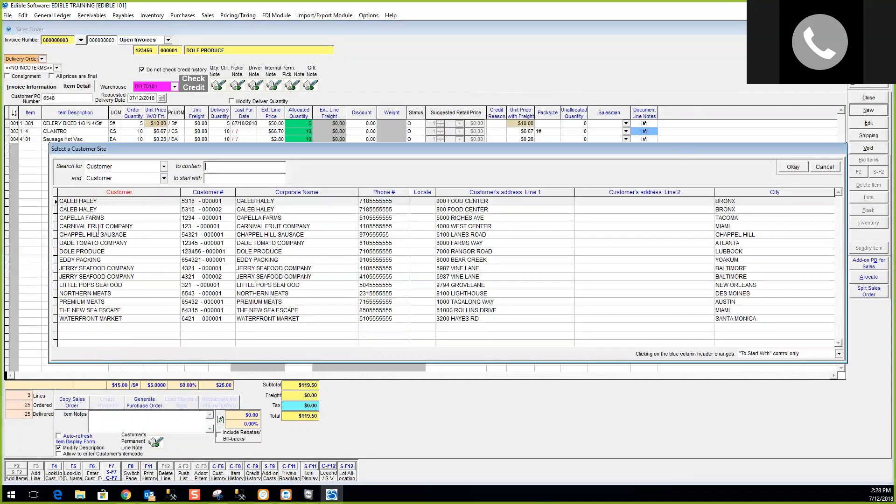
double_click(91, 268)
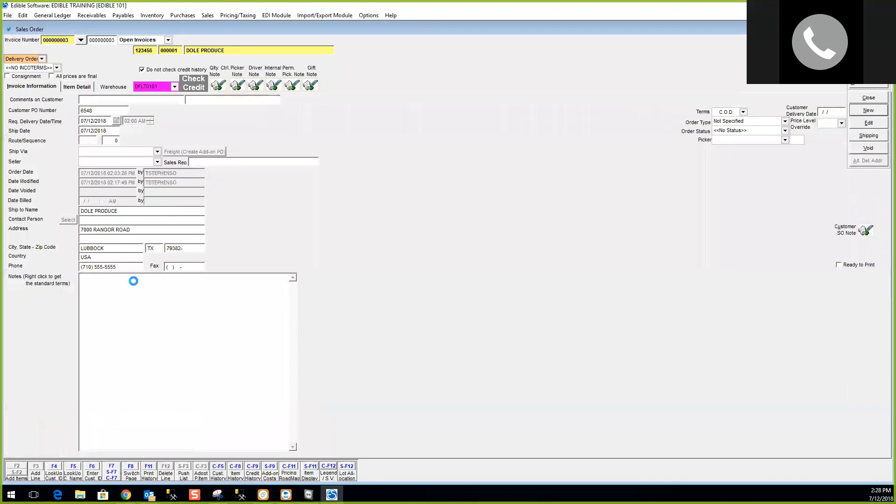
click(80, 86)
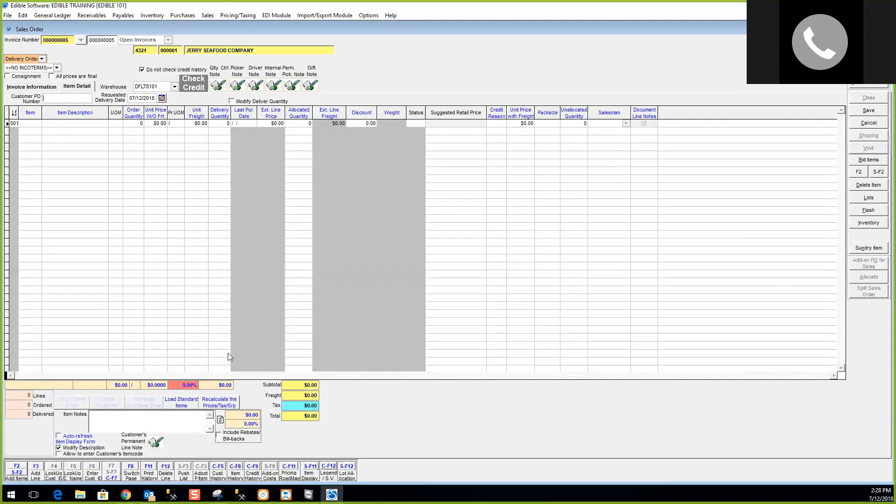
click(19, 473)
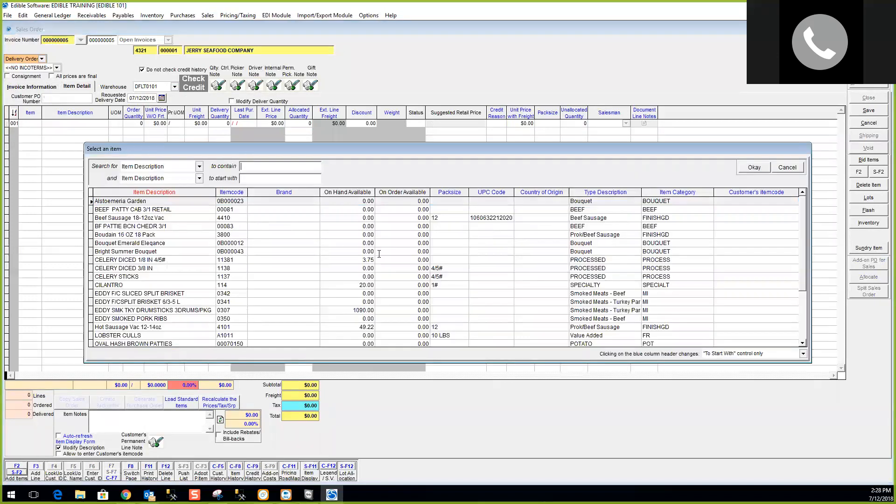
Add 10 cases of EDDY SMK TKY DRUMSTICKS at $0.56 per LB as line 001.
double_click(345, 310)
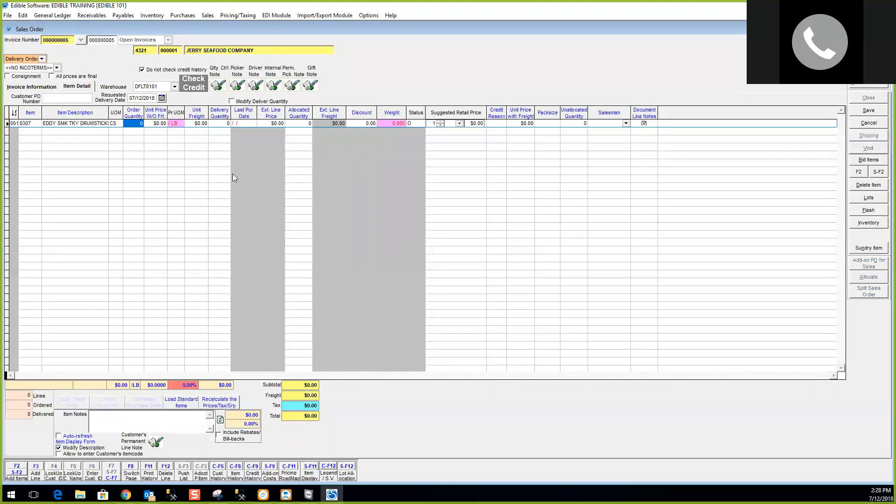
text(10)
key(Tab)
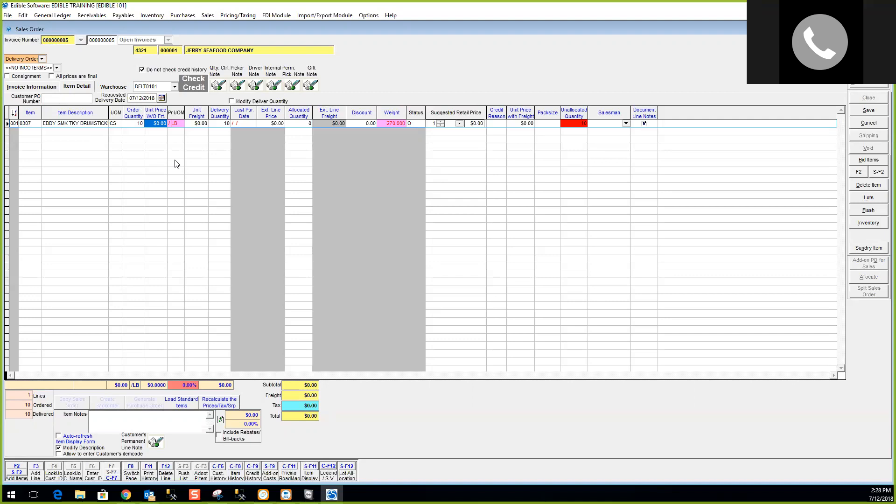
text(.56)
key(Tab)
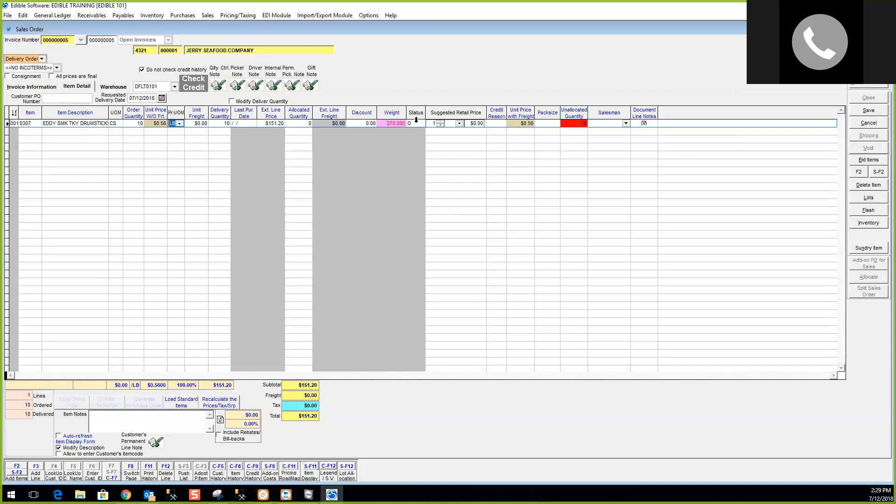
click(878, 201)
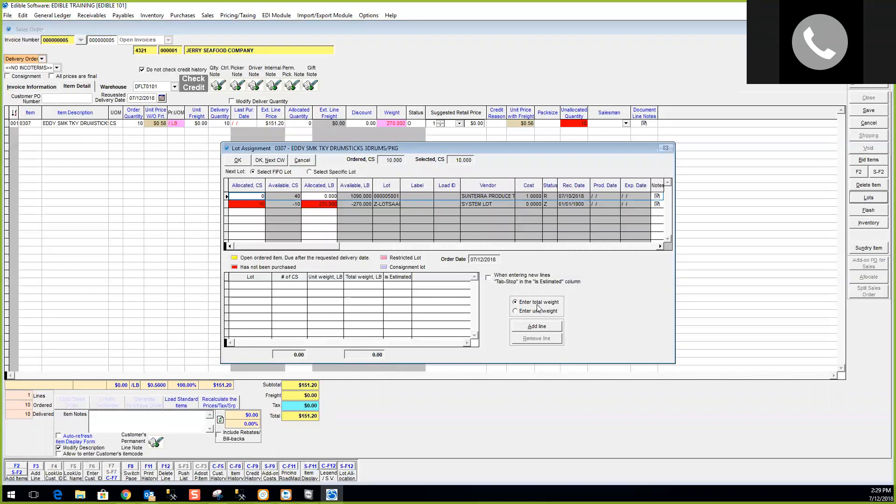
Allocate all 10 drumstick cases from lot 000005001 using a 450 lb total weight.
click(538, 314)
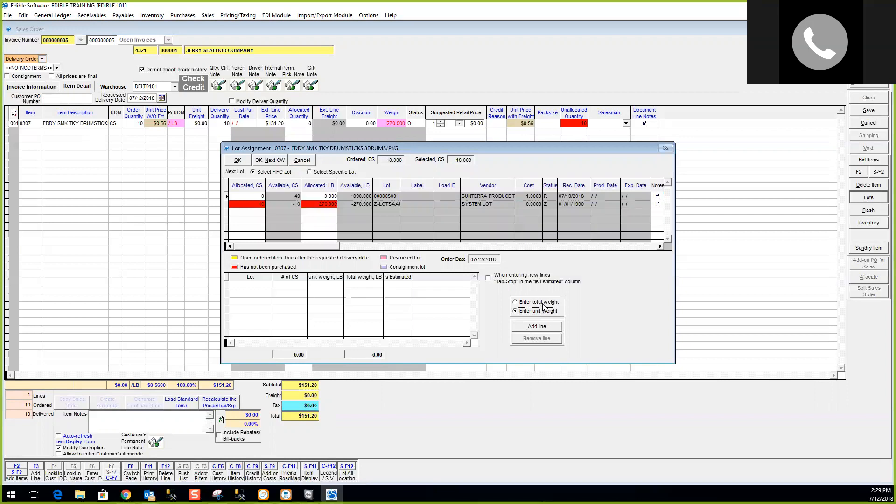
click(540, 303)
click(543, 327)
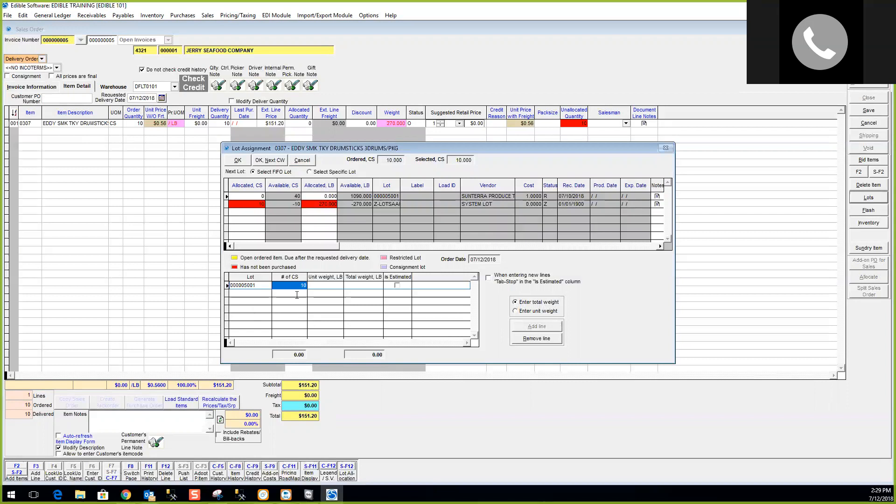
click(327, 286)
click(361, 285)
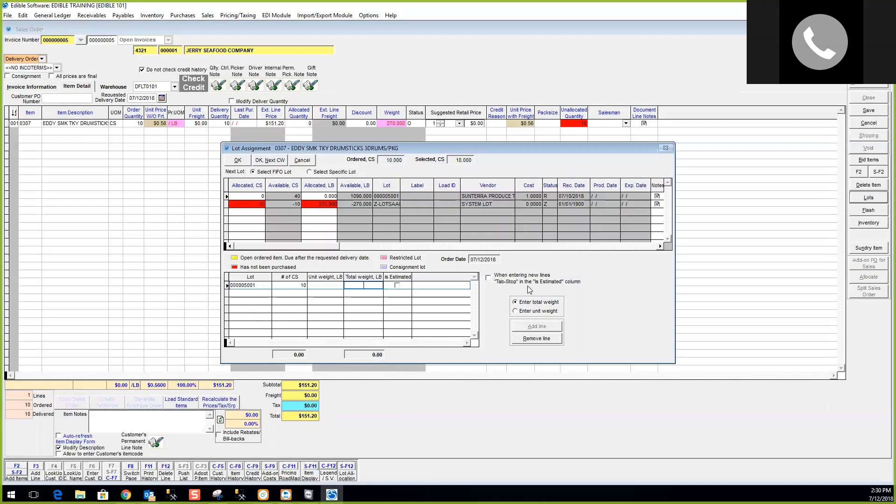
text(450)
key(Return)
click(238, 161)
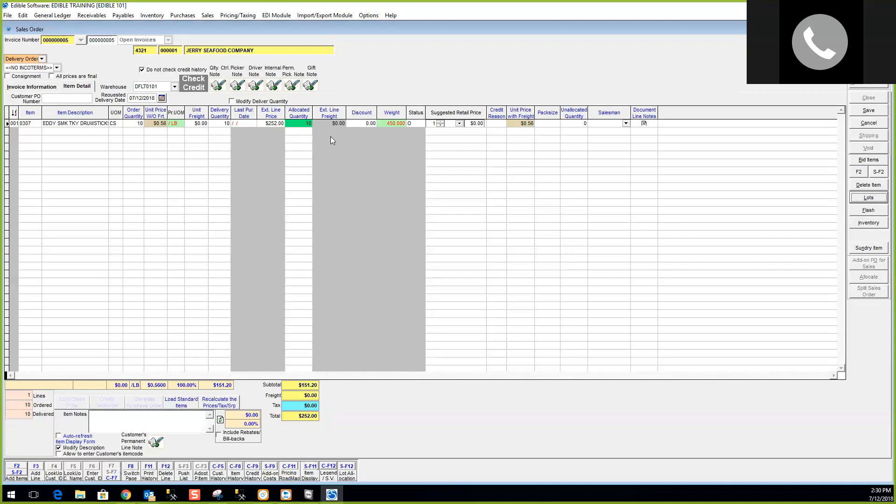
Add the FREIGHT Freight Fee sundry charge as line 002 of the order.
click(400, 123)
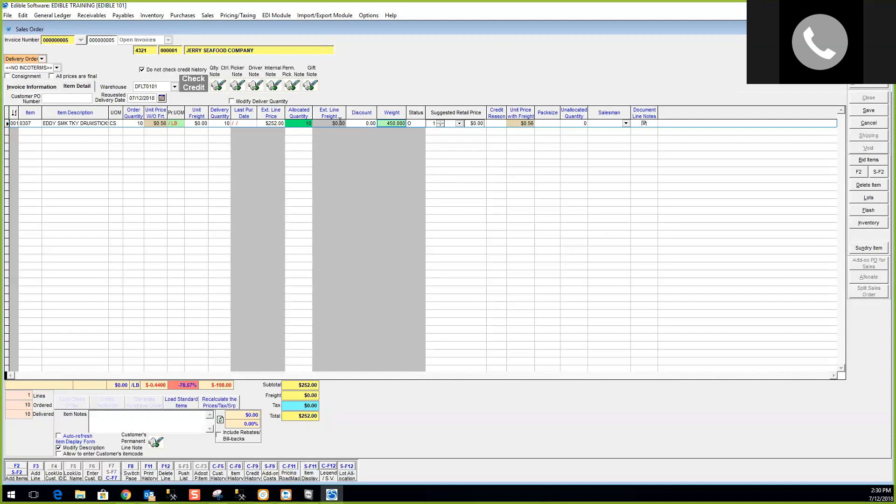
click(866, 249)
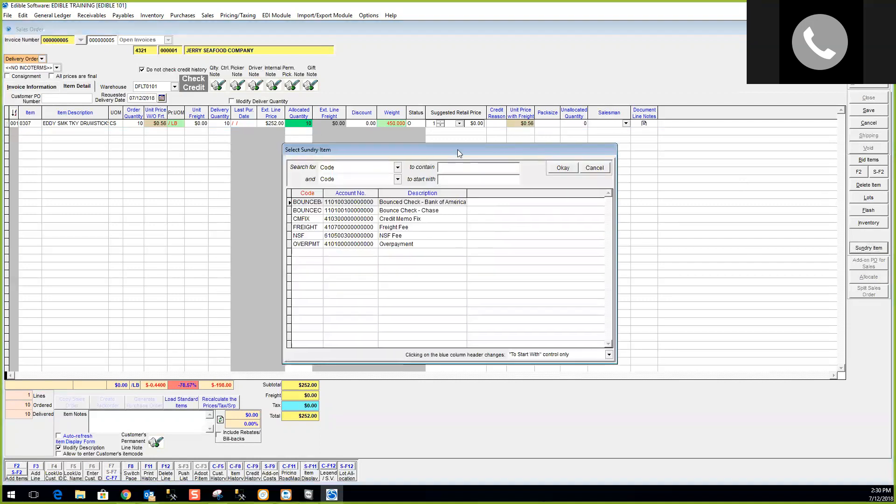
drag(455, 148, 471, 156)
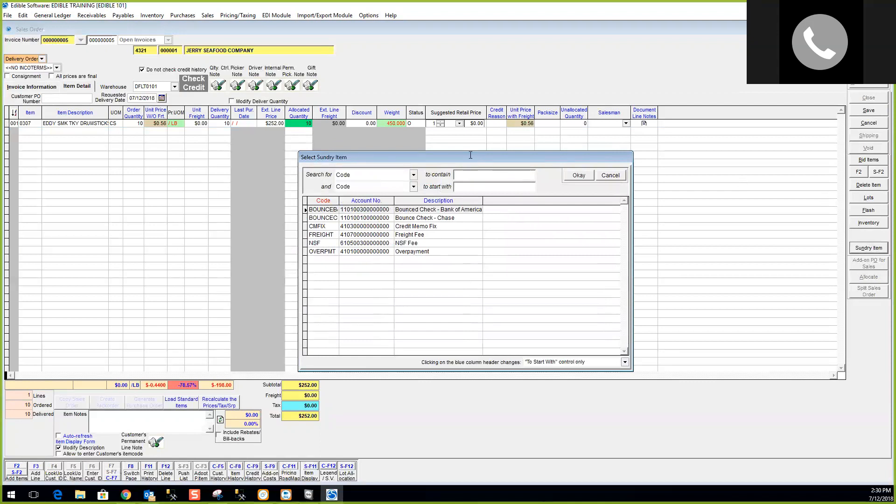
click(417, 235)
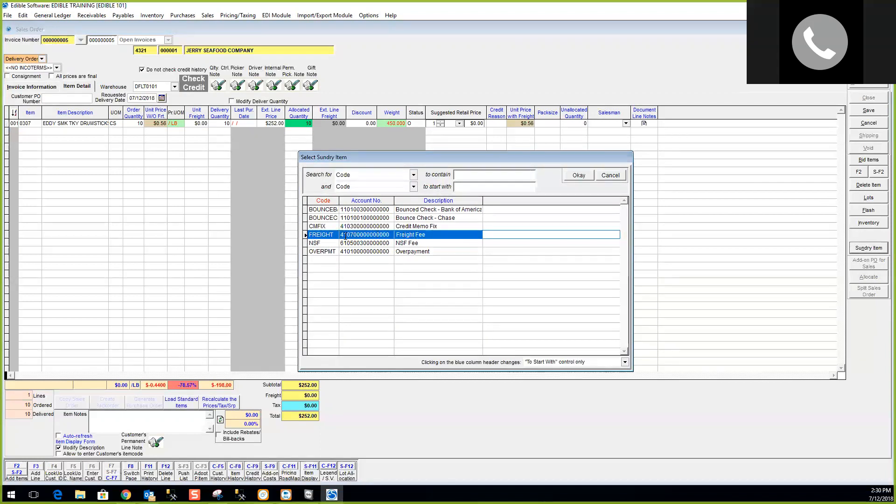
double_click(342, 235)
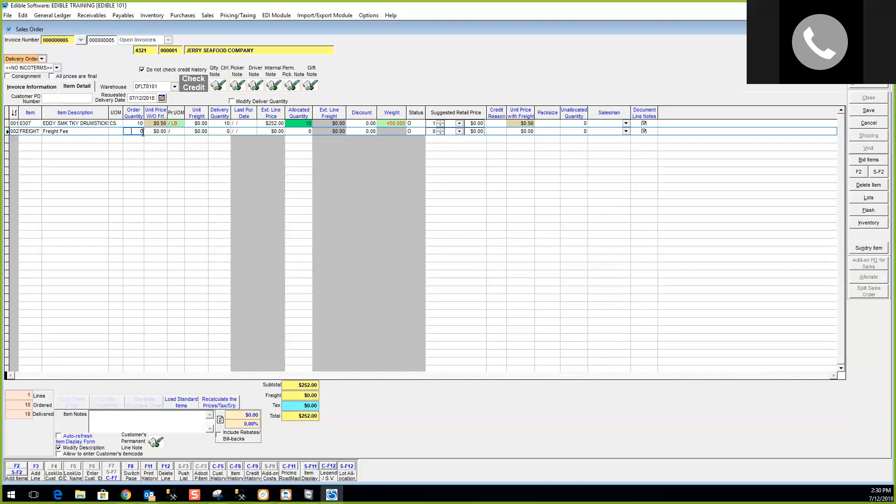
Price the Freight Fee line at quantity 1 and $250.00.
key(Tab)
text(250)
key(Tab)
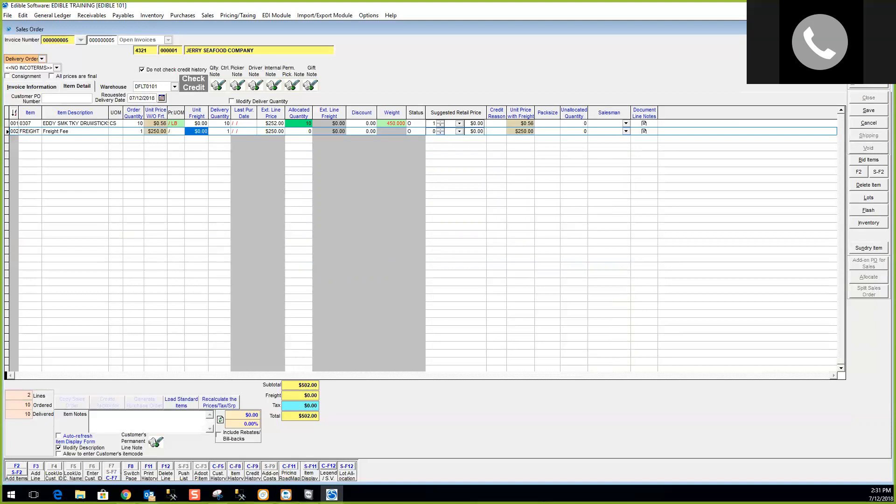
Set the drumsticks line's unit freight to 25, then reset it to $0.00.
click(195, 123)
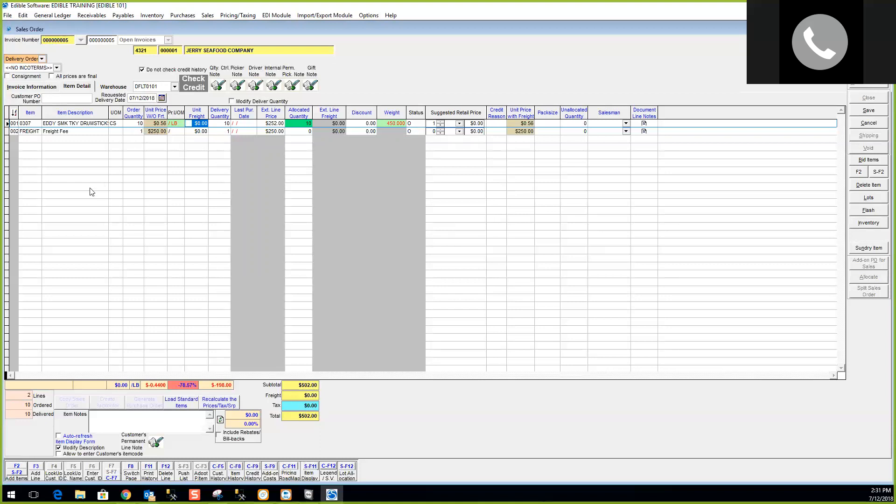
text(25.)
key(Tab)
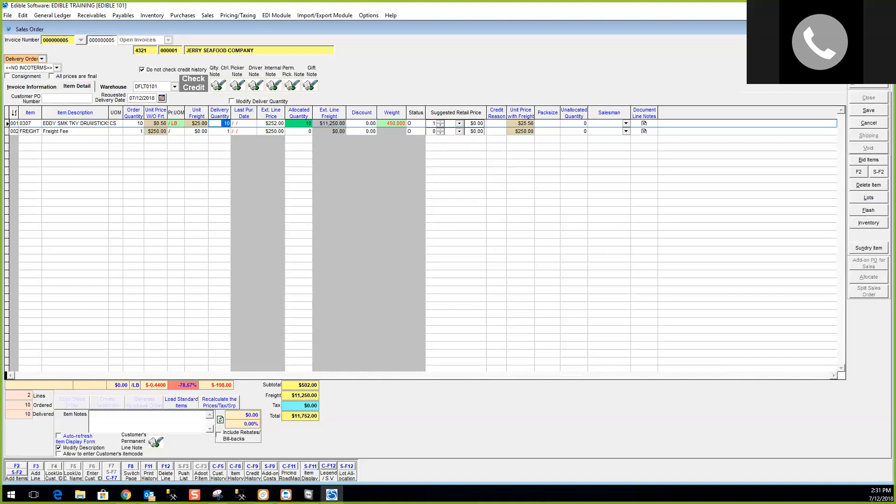
key(shift+Tab)
text(0)
key(Tab)
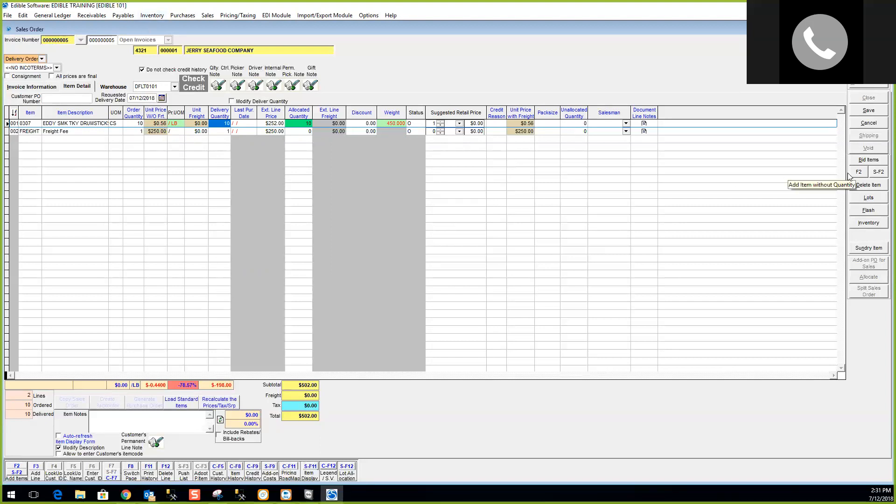
Save Jerry Seafood order 000000005 and review its invoice information and line items.
click(868, 112)
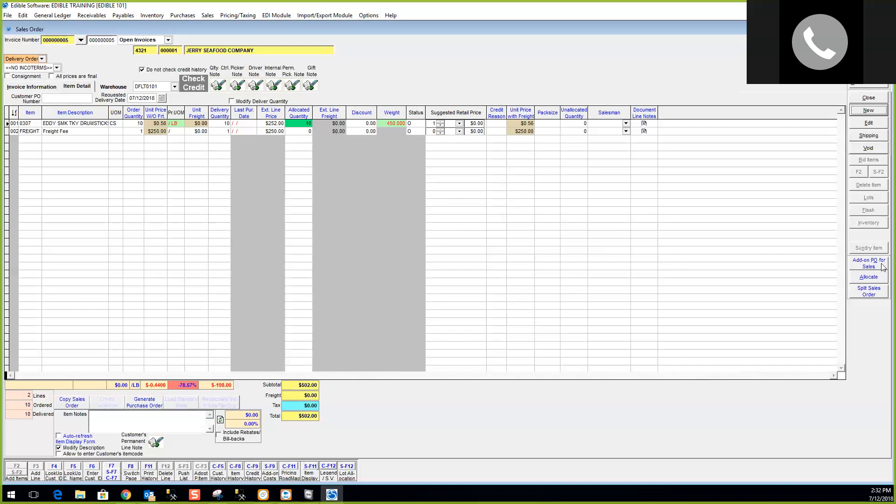
click(37, 88)
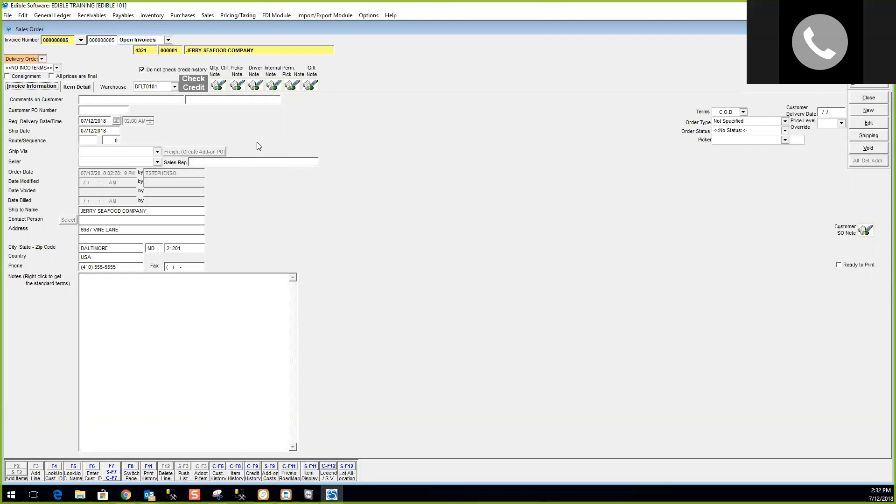
click(77, 87)
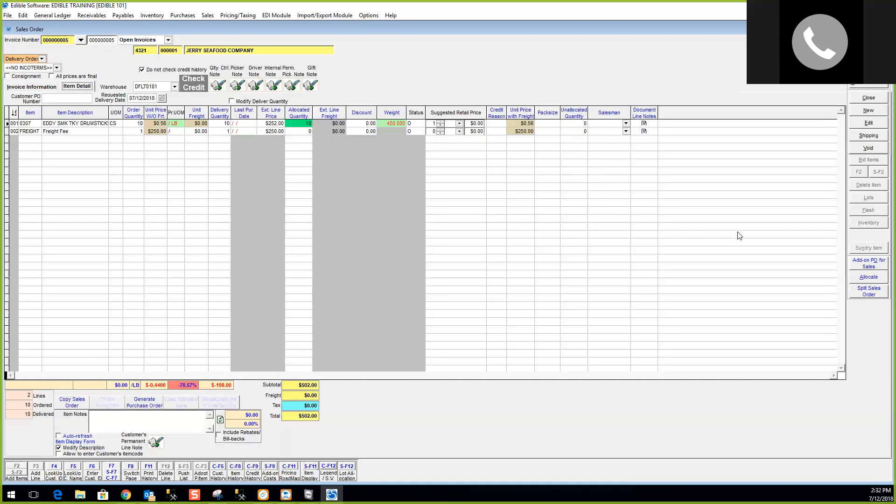
Start an add-on purchase order for the Jerry Seafood sales order.
click(872, 266)
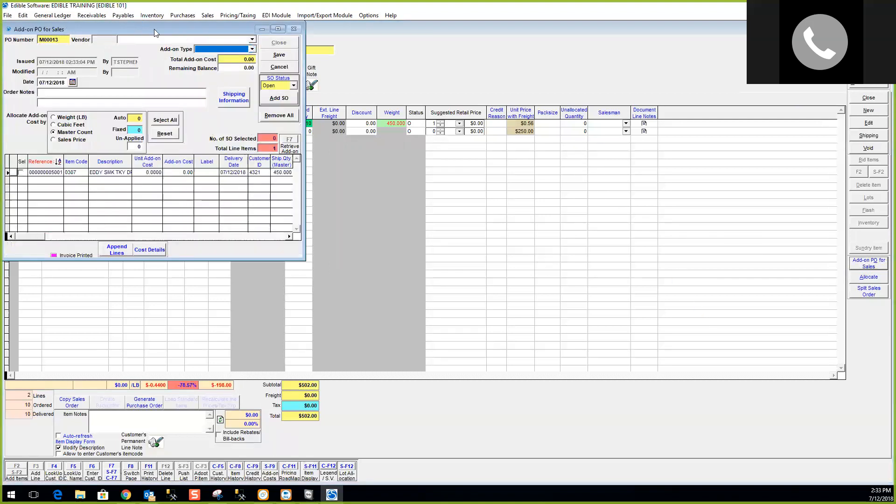
Maximize add-on PO M00013 and set its vendor to SUNTERRA PRODUCE TRADERS INC.
click(452, 79)
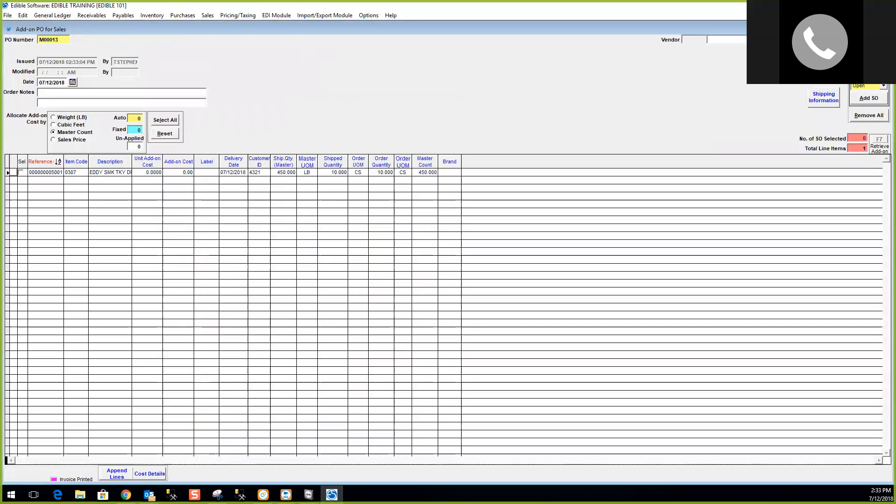
click(857, 39)
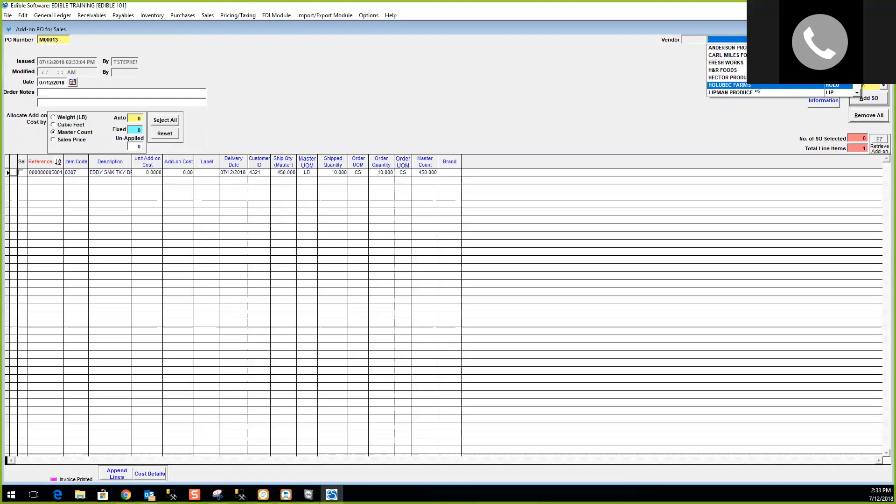
scroll(857, 95, down, 5)
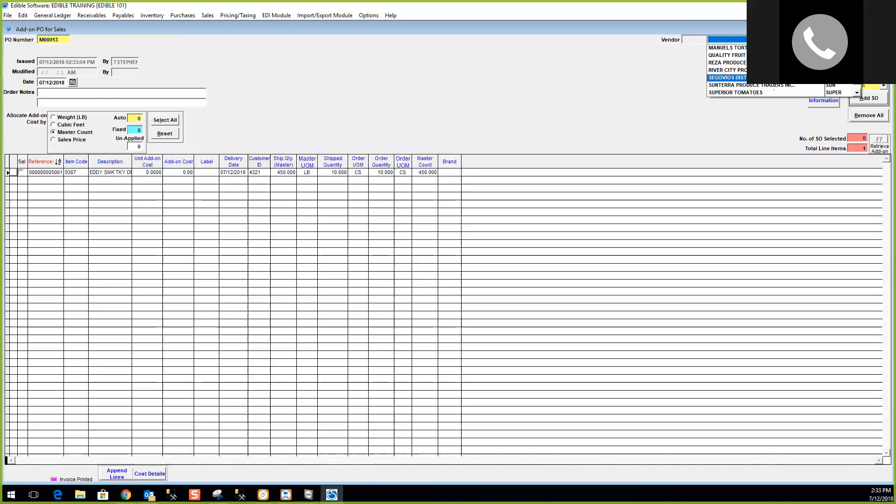
click(768, 85)
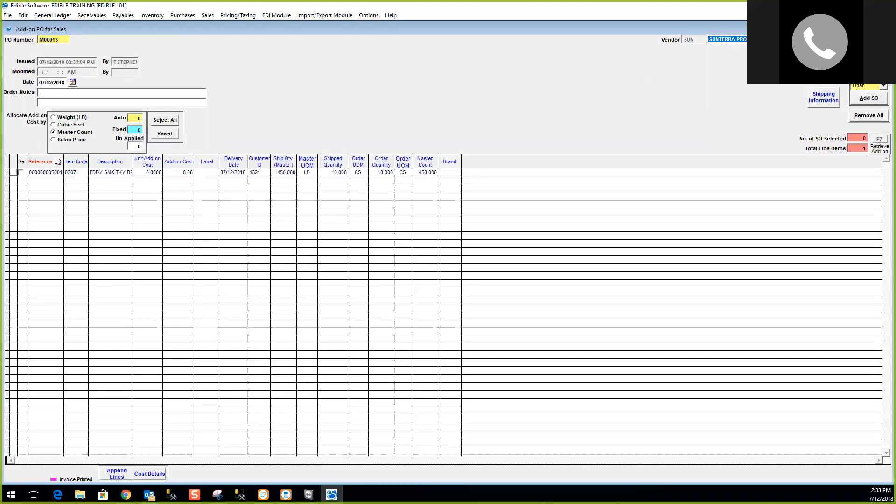
key(Tab)
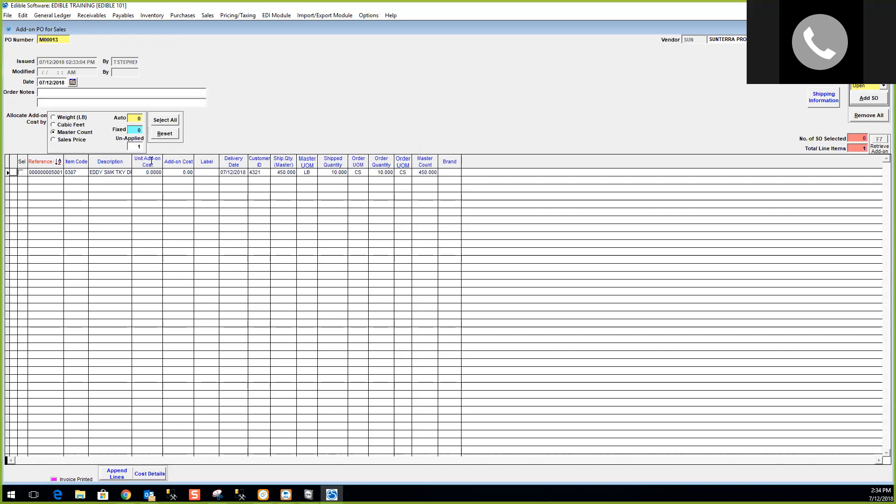
Trial-allocate the add-on cost to all lines, then reset the drumsticks line back to 0.00.
click(164, 123)
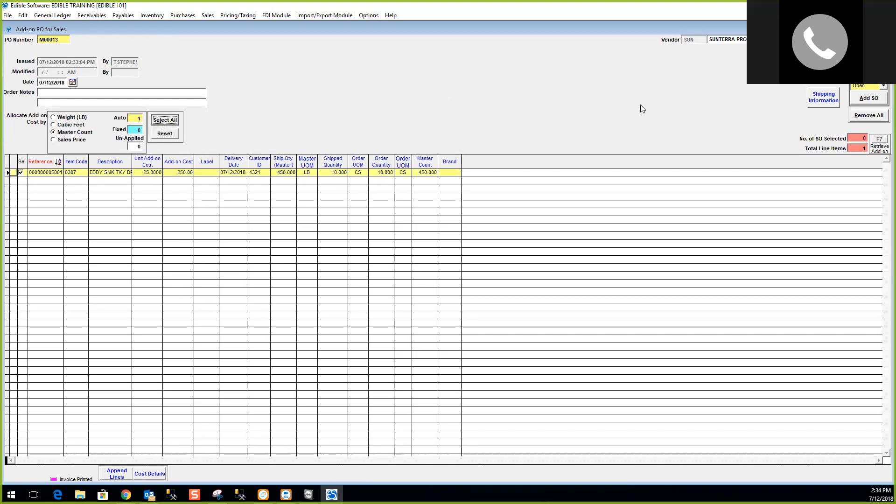
click(167, 134)
click(177, 172)
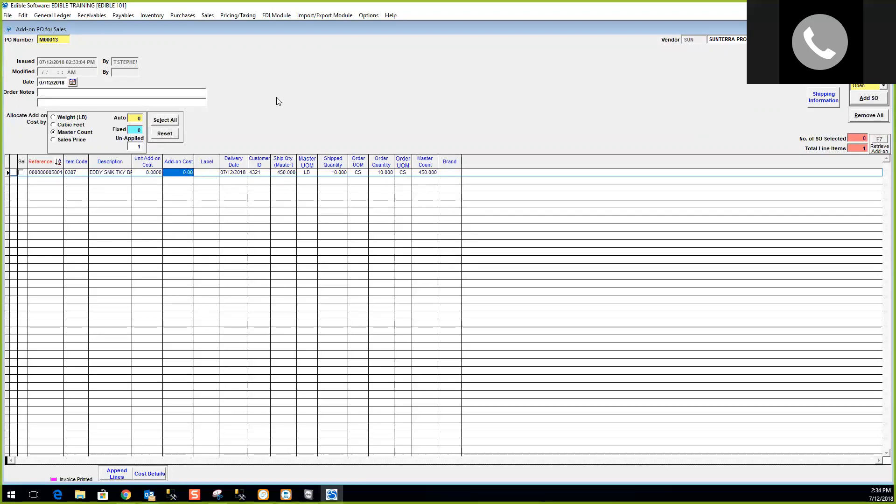
Set the drumsticks line's unit add-on cost to 25.0000, for 250.00 total add-on cost.
click(154, 172)
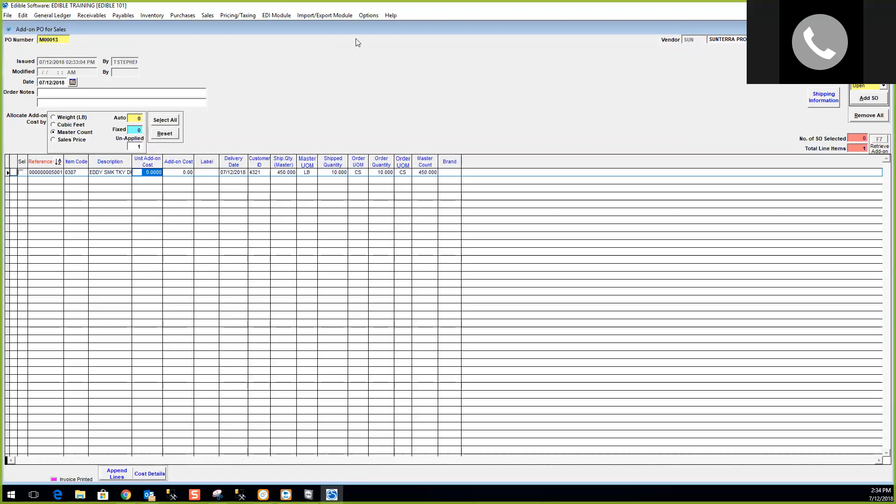
text(250.)
key(Tab)
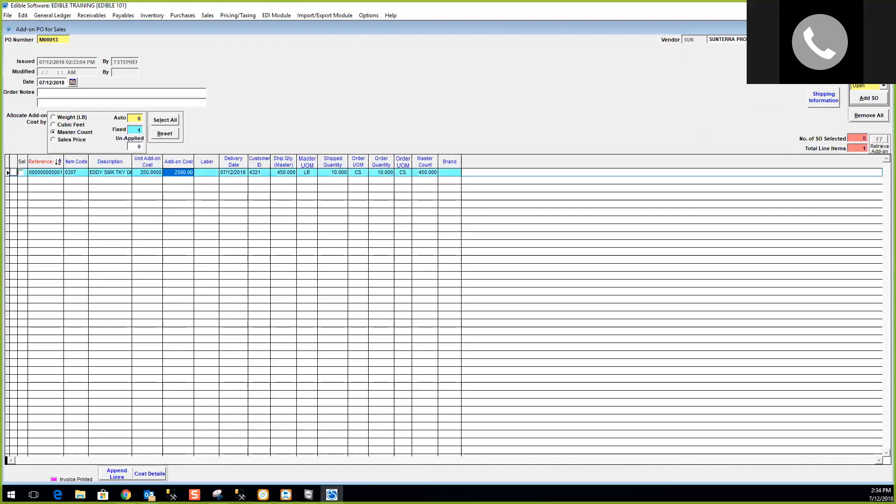
drag(139, 172, 198, 171)
text(25)
key(Tab)
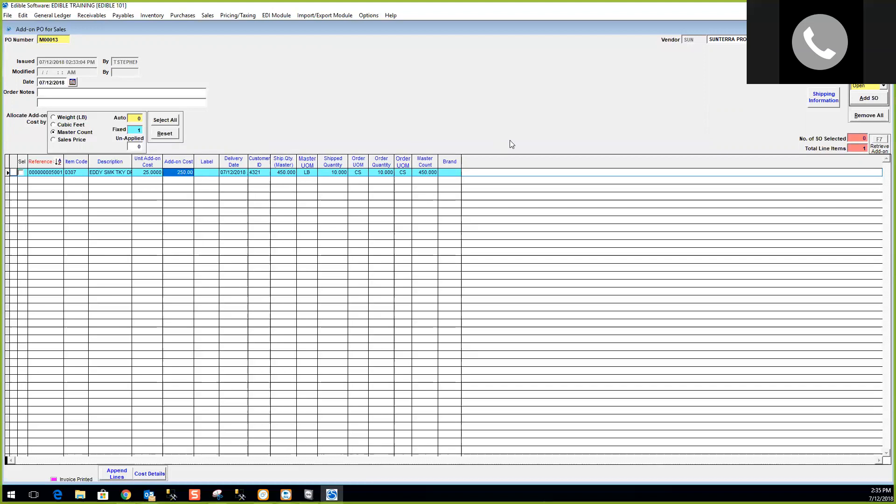
Save add-on PO M00013 and return to the sales order.
click(802, 46)
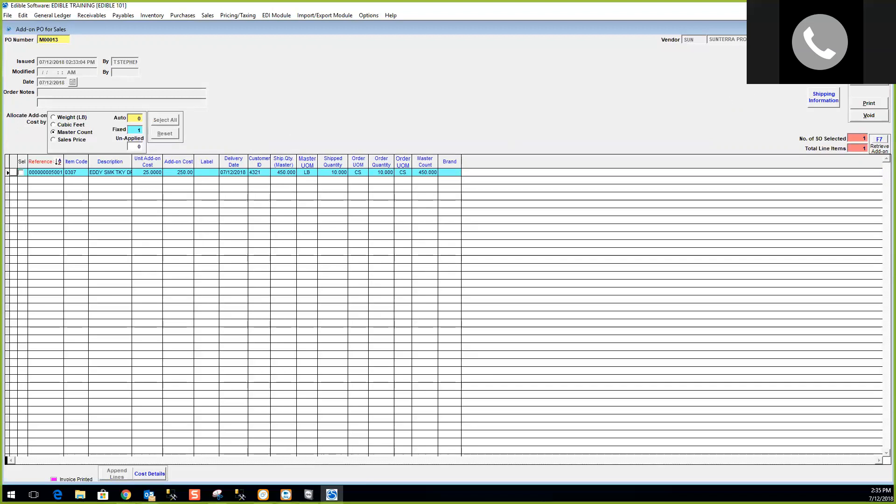
click(869, 55)
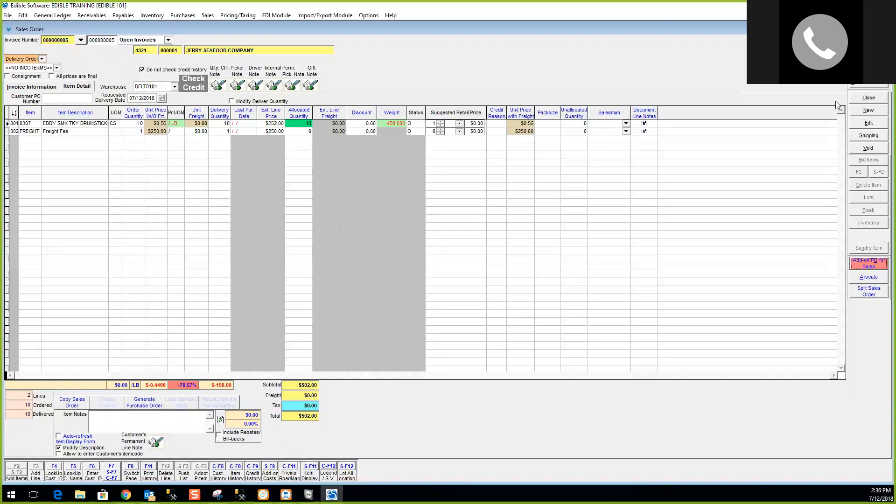
Enable delivery quantity changes and set the drumsticks line's delivery quantity to 8.
click(869, 122)
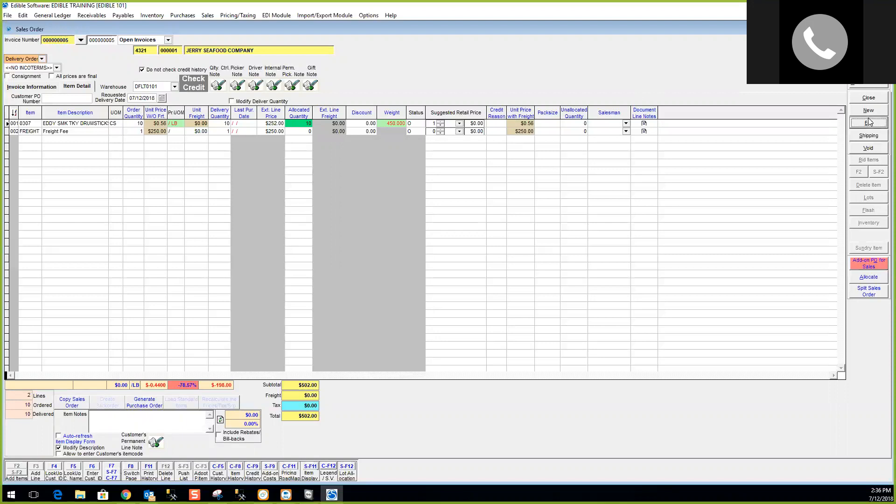
click(232, 101)
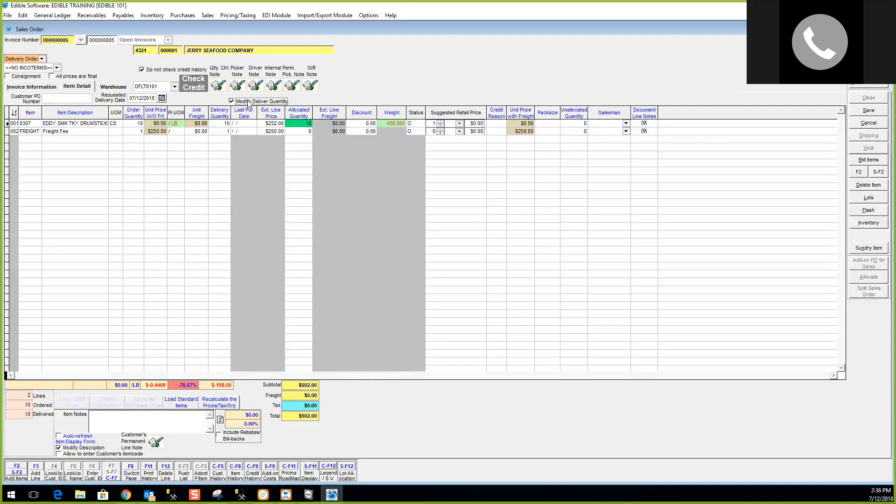
click(295, 123)
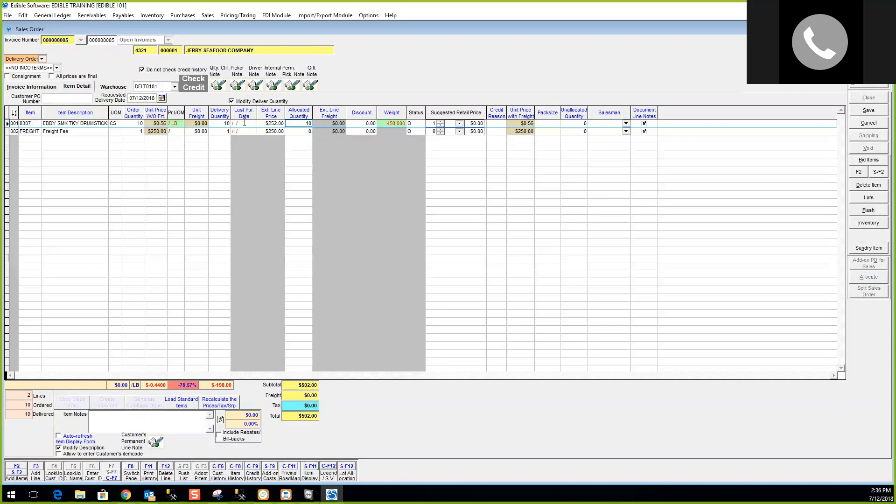
click(220, 124)
text(8)
key(Return)
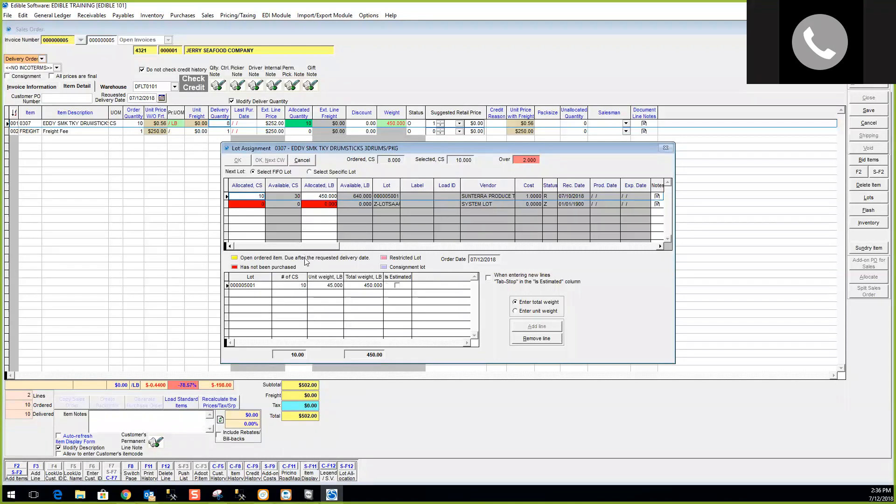
Assign 8 cases with 385 lb total weight from the lot to the drumsticks line.
click(297, 284)
text(8)
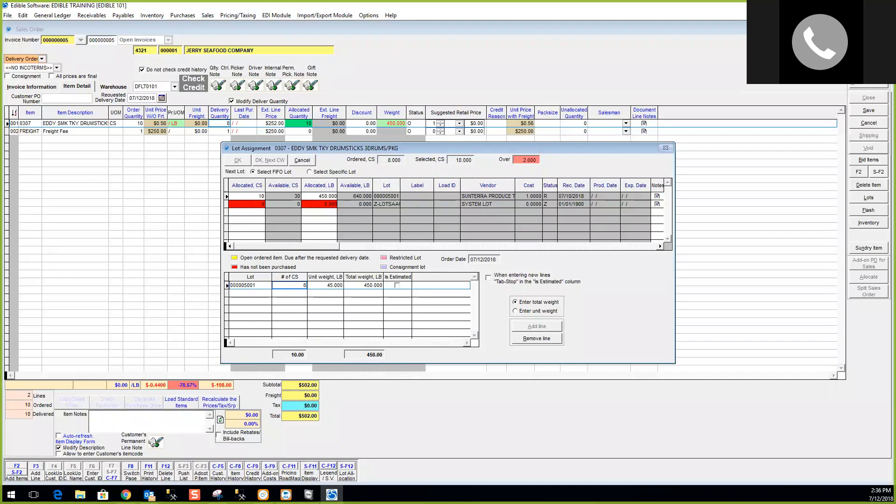
key(Tab)
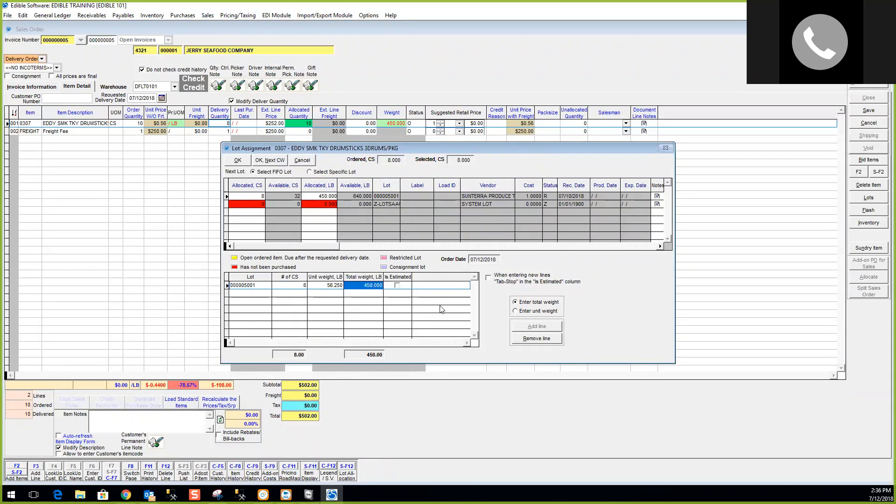
text(385)
click(242, 162)
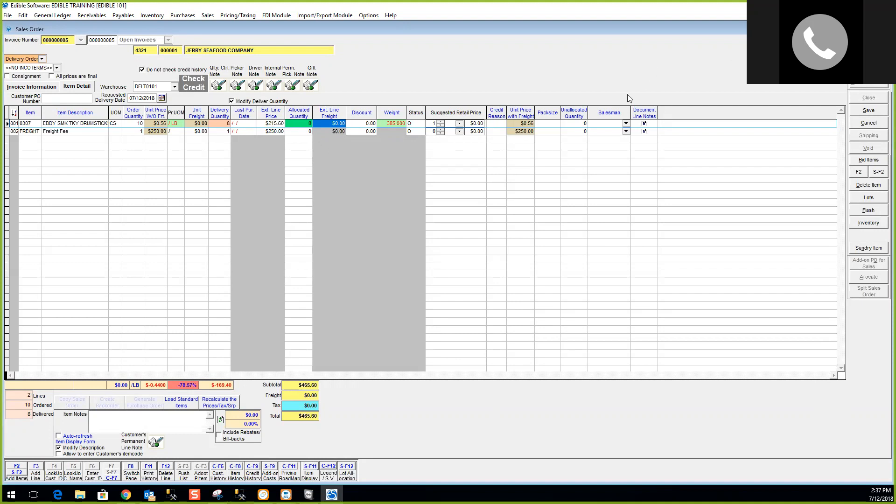
Save the order at $465.60, then inspect and close its linked FREIGHT2 add-on PO.
click(873, 112)
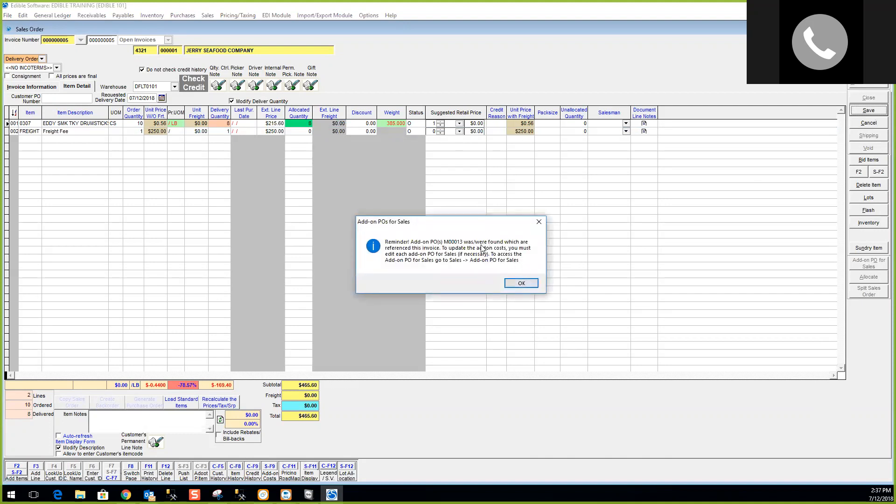
click(519, 284)
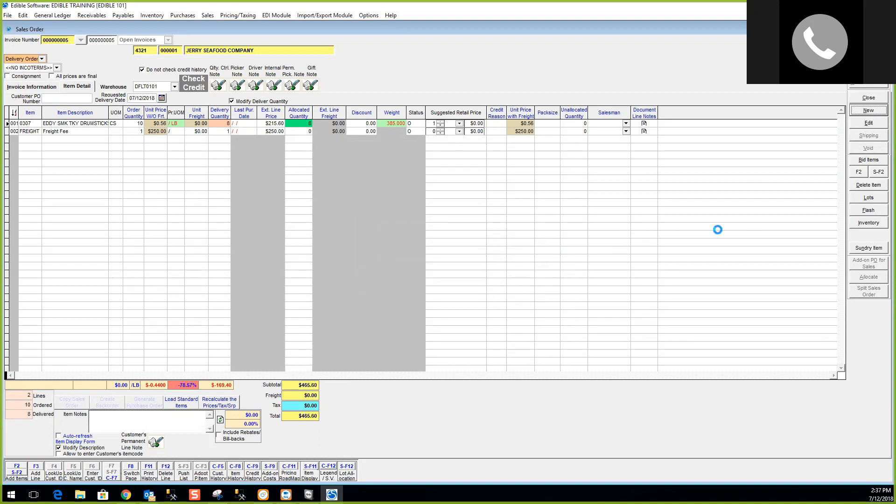
click(867, 265)
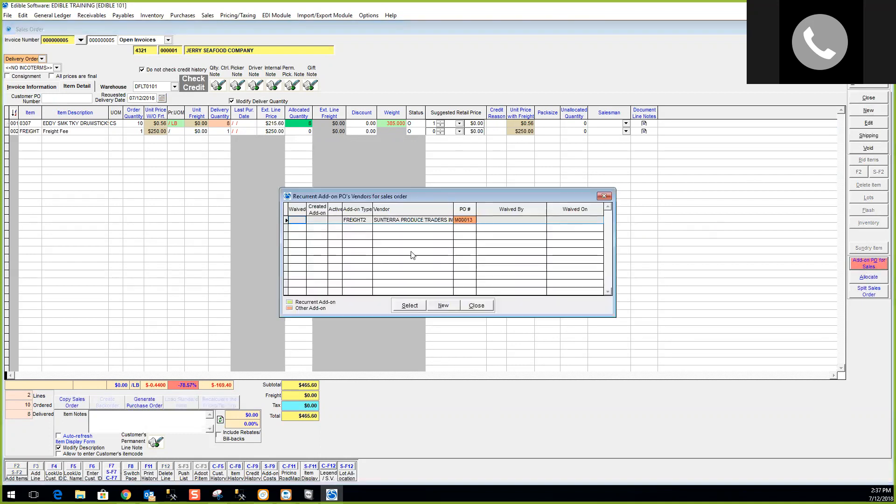
click(410, 306)
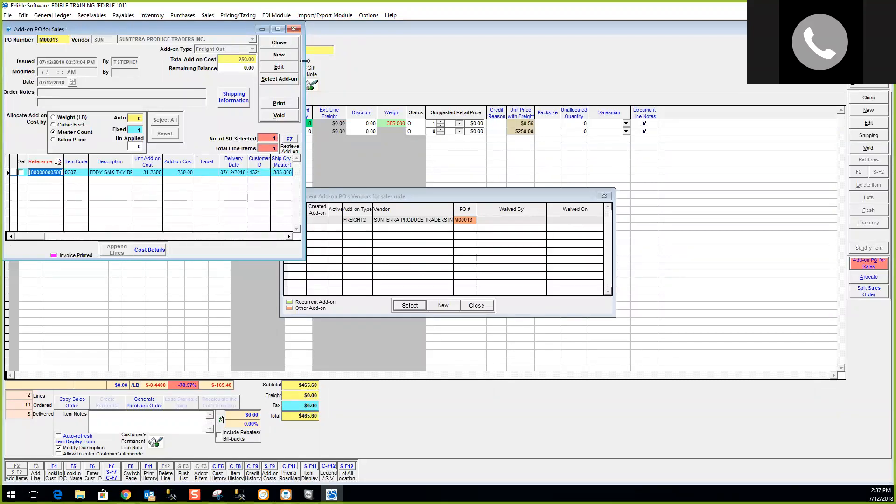
drag(305, 60, 531, 60)
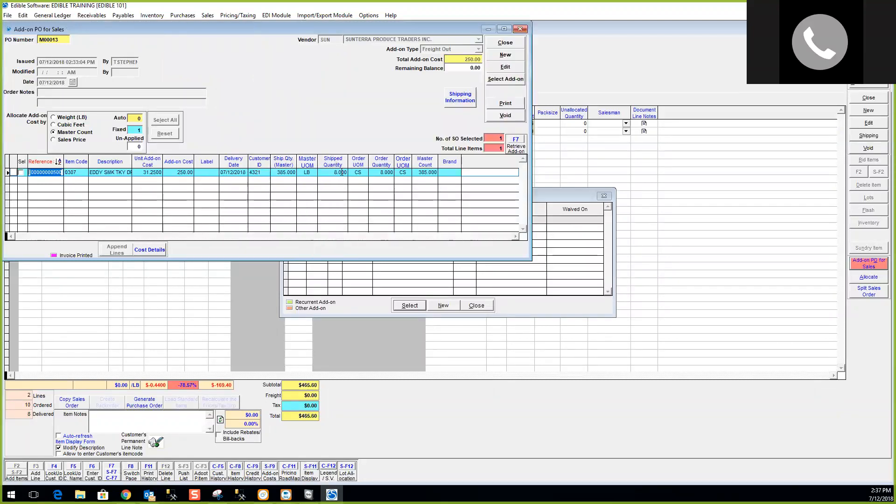
click(514, 43)
click(476, 306)
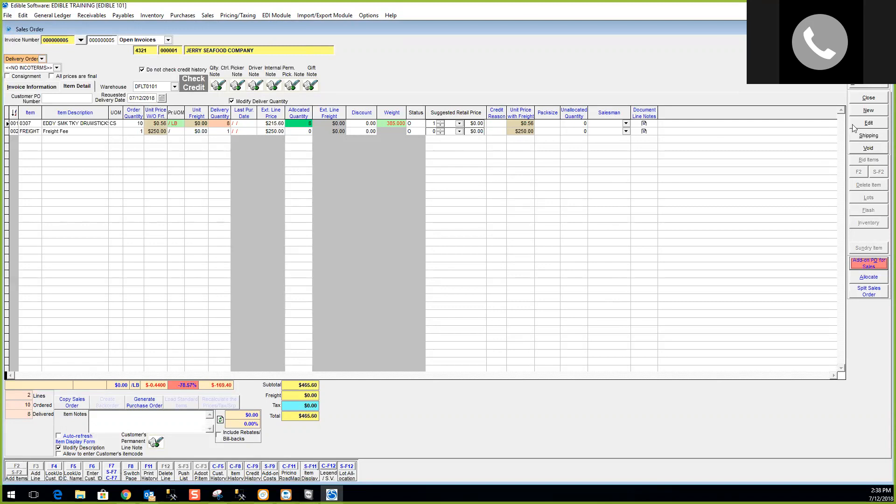
Add a line for 10 cases of Hot Sausage Vac 12-14oz and bring up its lot assignment.
click(868, 126)
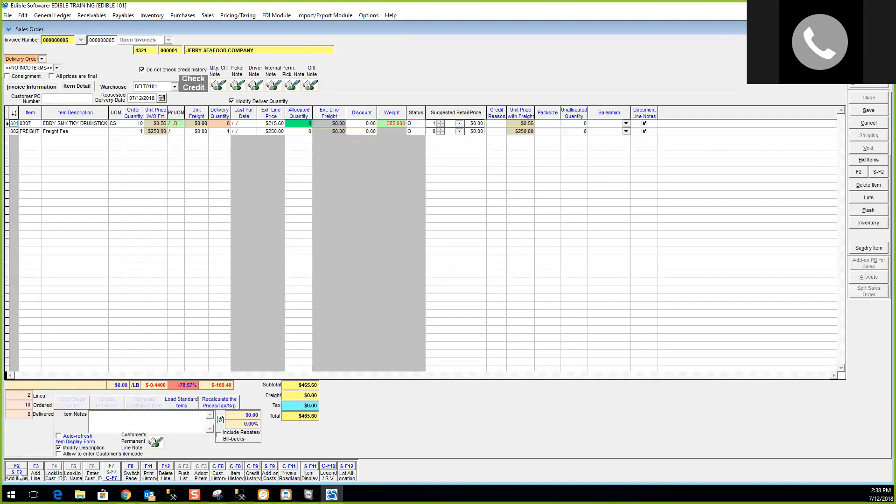
click(19, 469)
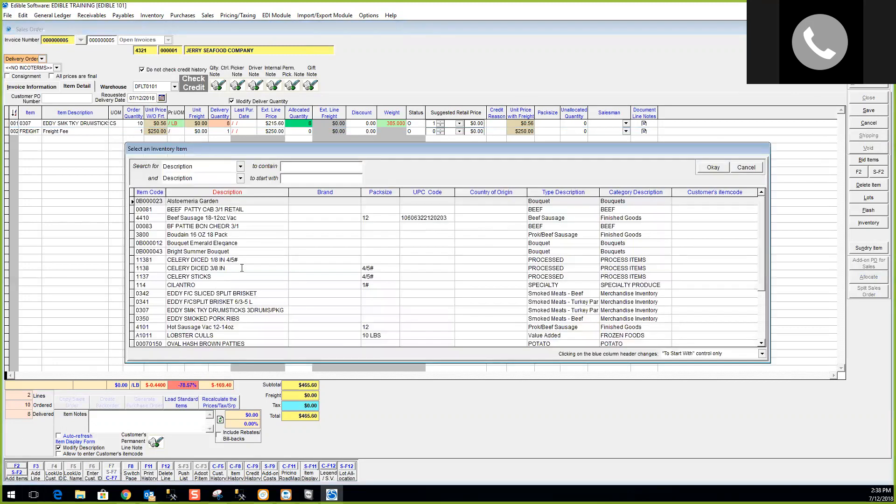
click(754, 167)
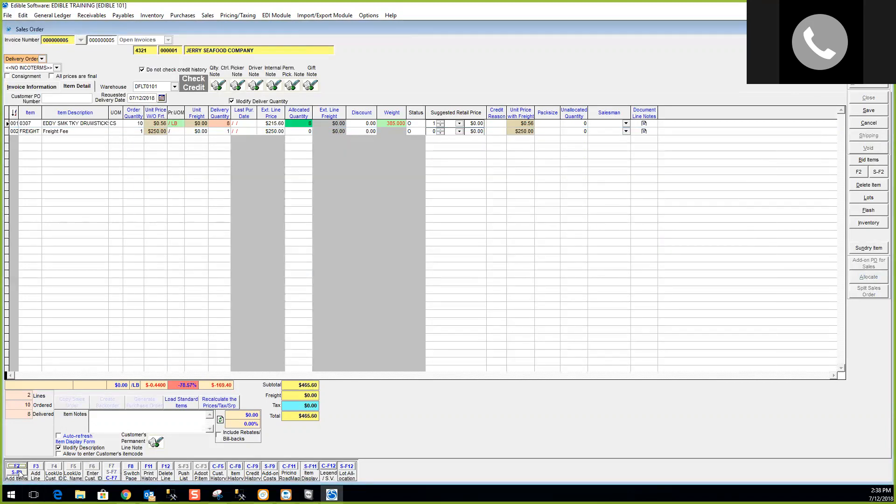
click(19, 472)
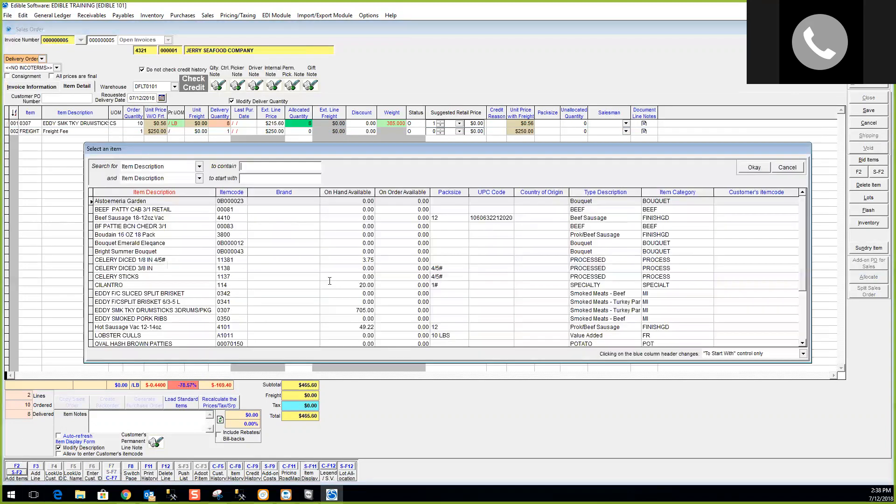
double_click(359, 327)
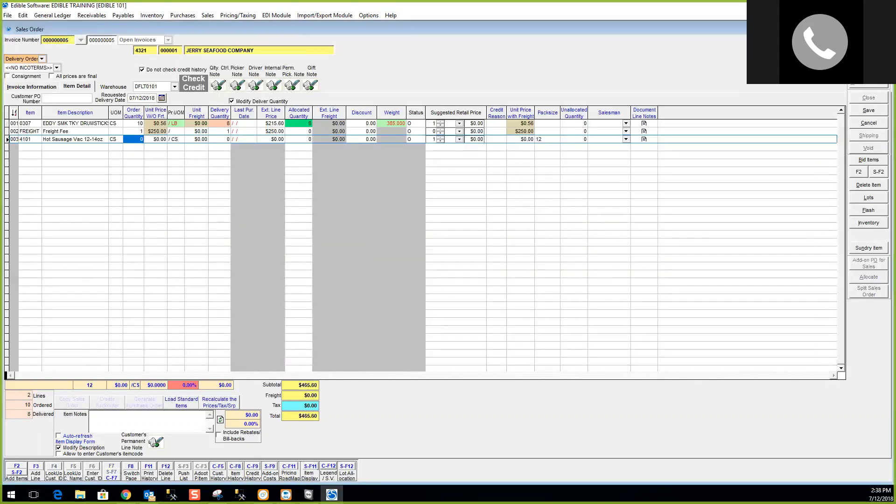
text(10)
key(Return)
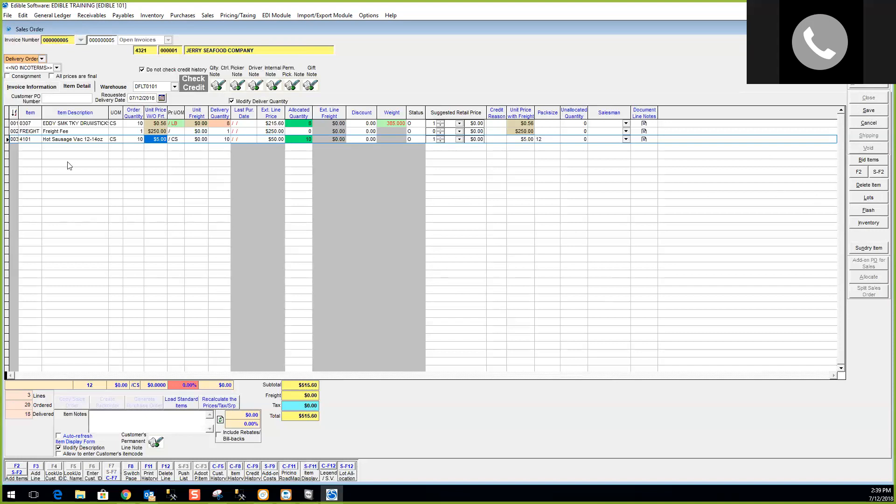
click(881, 200)
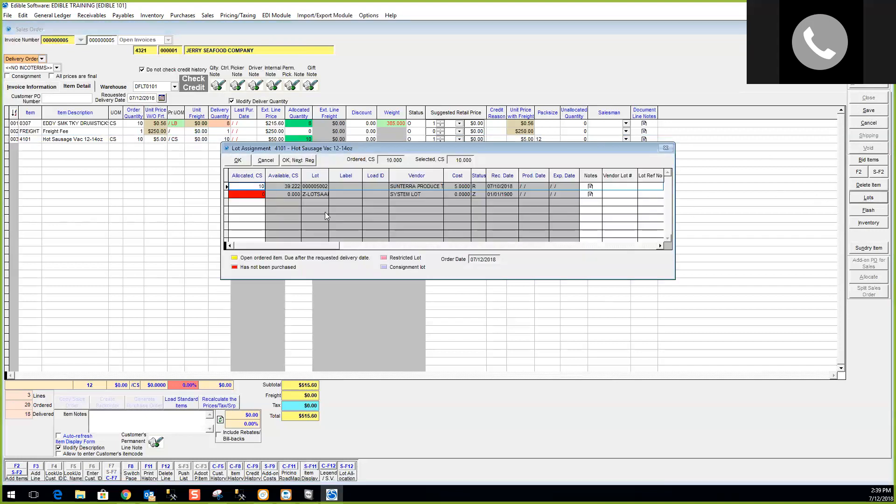
Move the Hot Sausage line's 10 cases from the first lot to SYSTEM LOT and save.
double_click(254, 186)
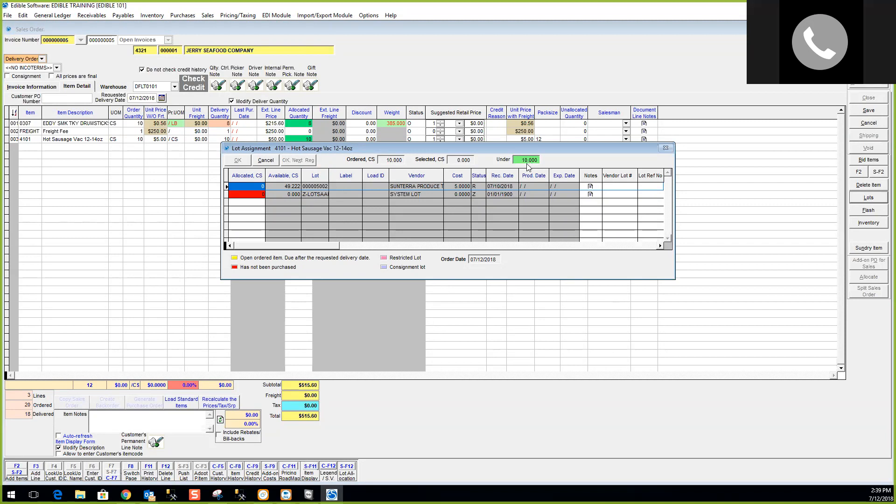
double_click(250, 195)
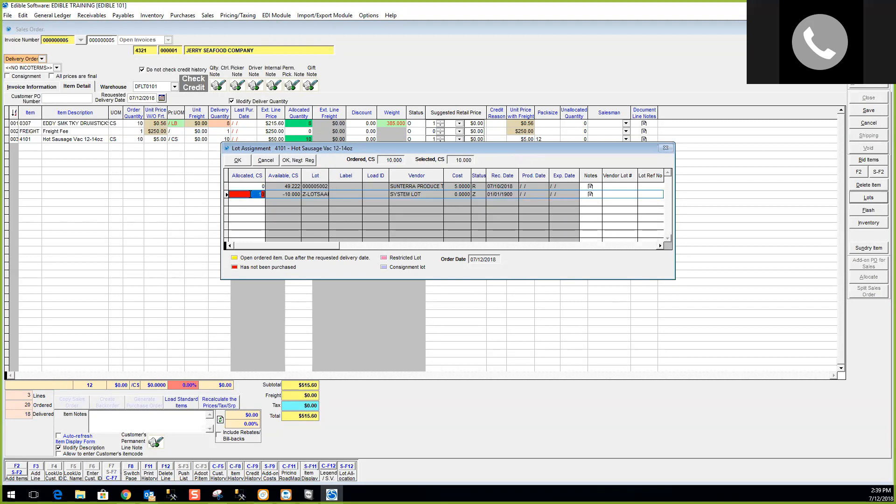
click(242, 161)
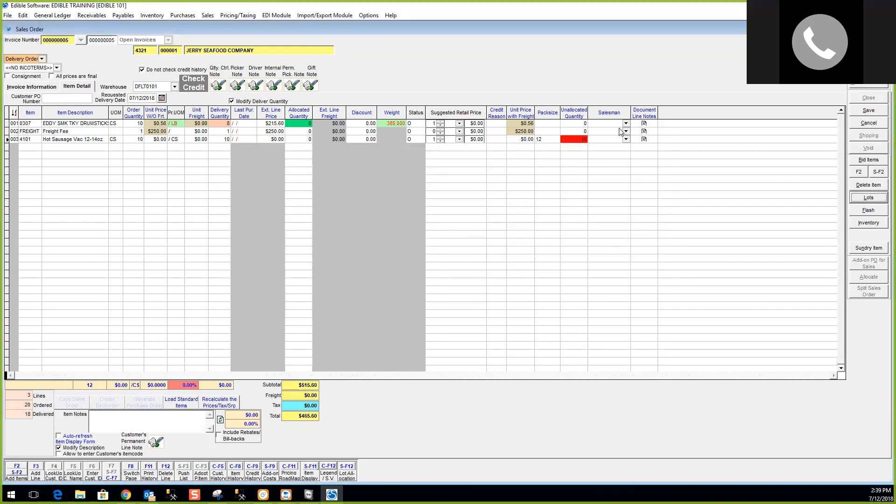
click(869, 111)
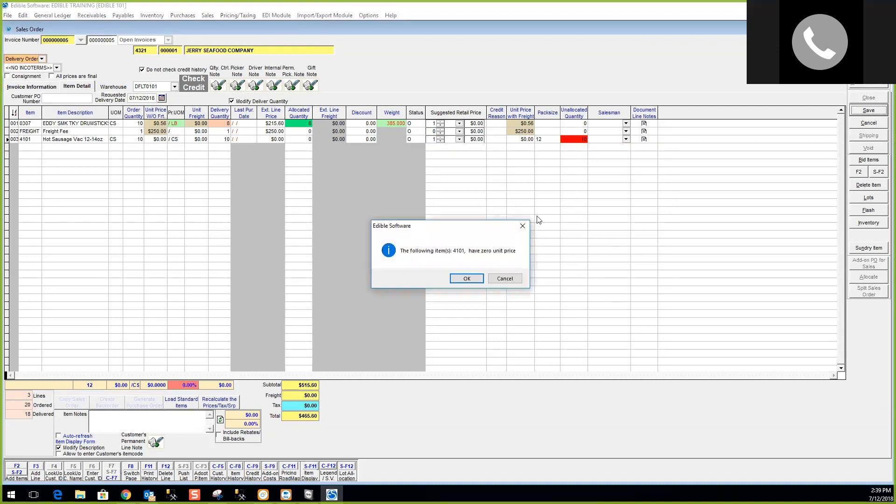
Dismiss the item 4101 zero-price warning and start Auto Inventory Allocation for invoice 000000005.
click(468, 279)
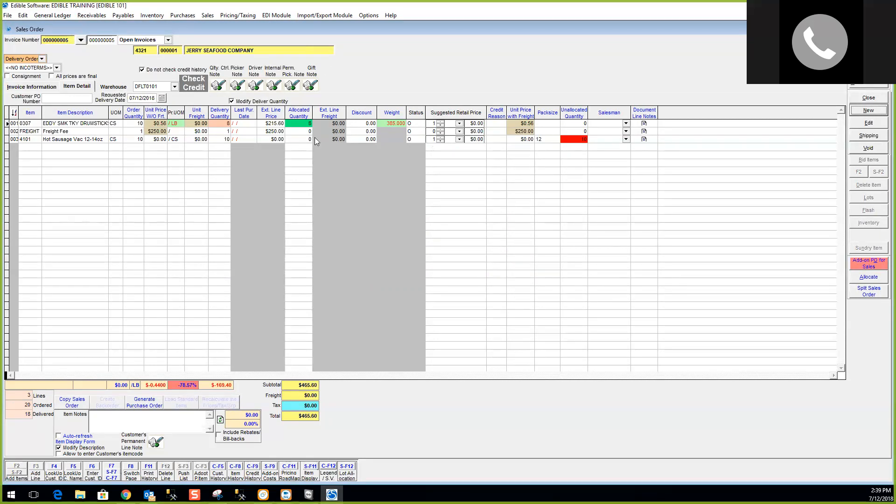
click(876, 279)
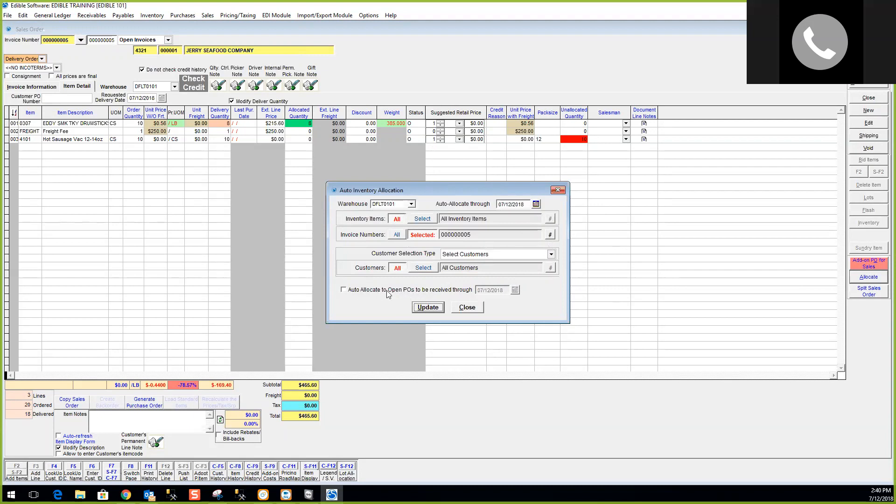
Run auto allocation for invoice 000000005 without open POs and skip the report.
click(345, 290)
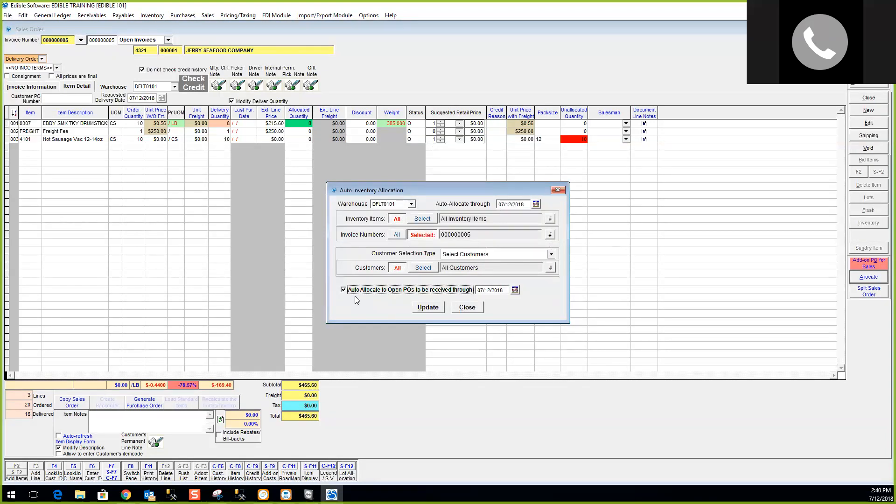
click(344, 290)
click(435, 308)
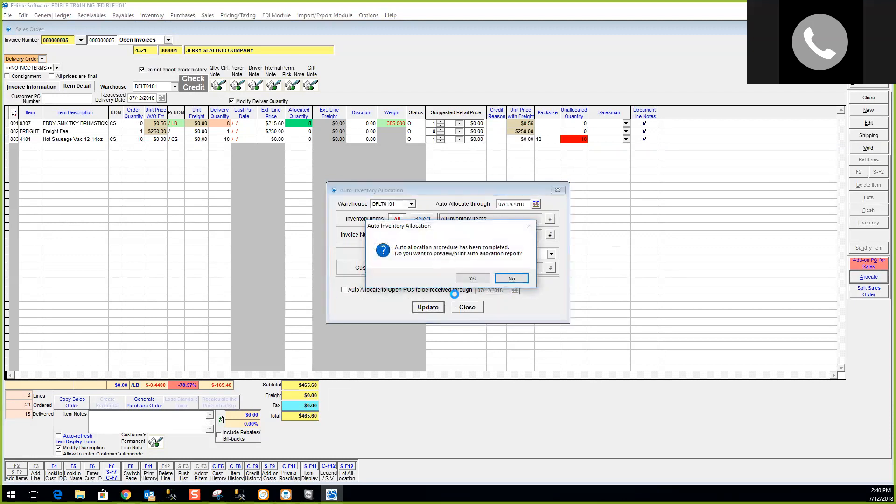
click(512, 279)
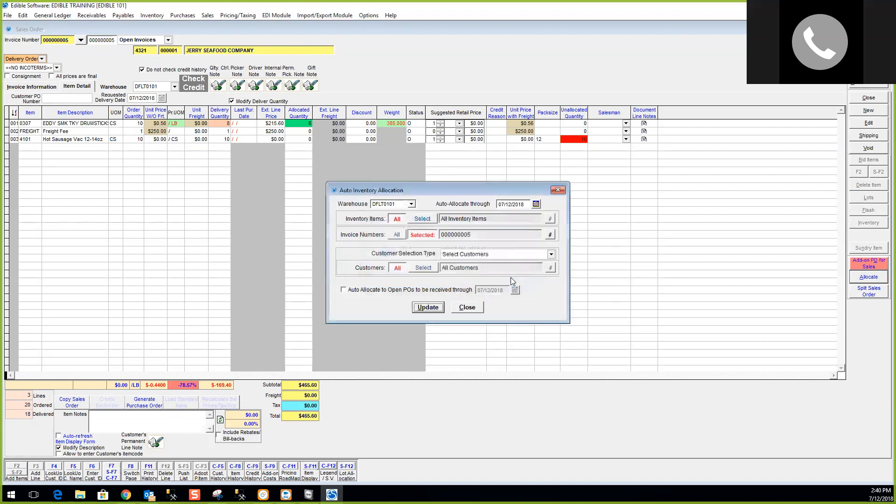
click(467, 307)
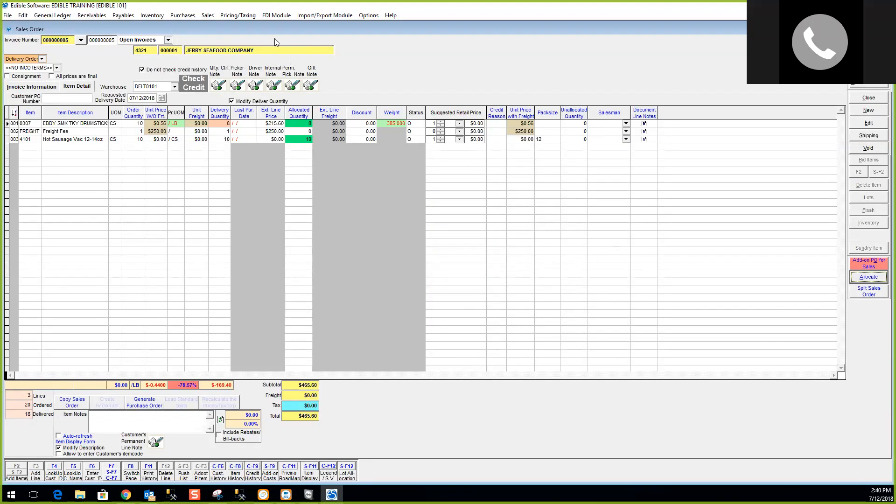
click(210, 15)
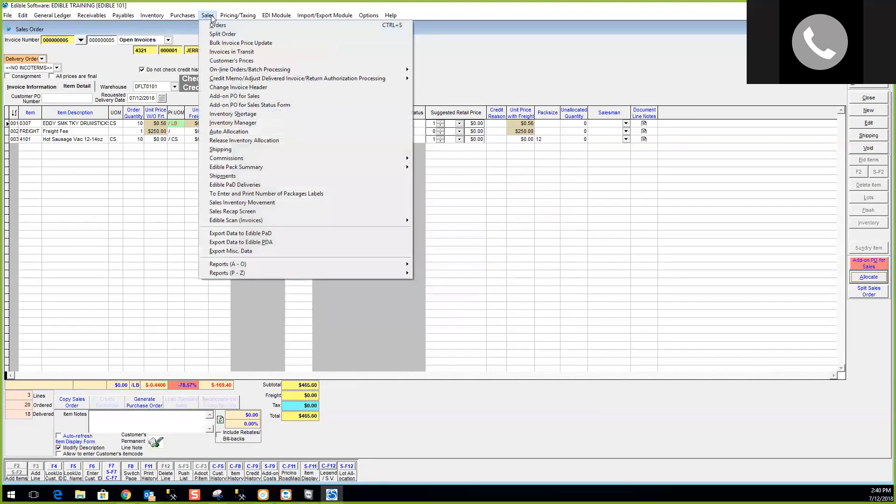
click(234, 133)
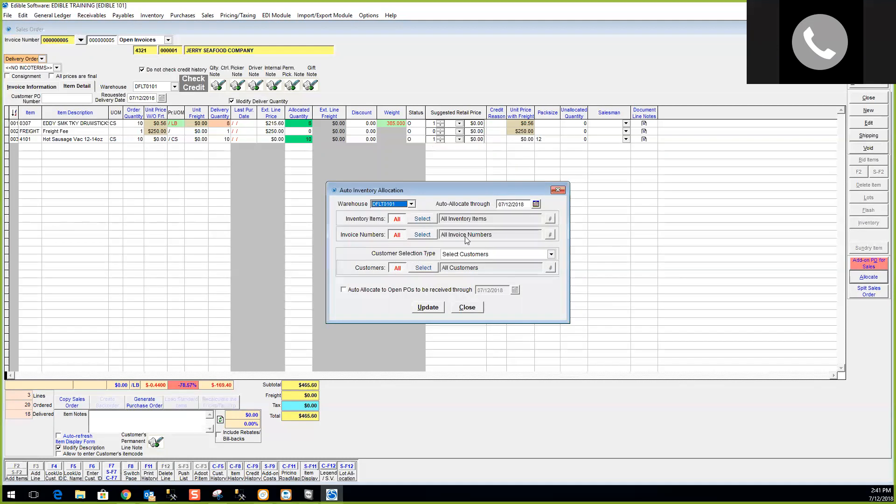
click(478, 310)
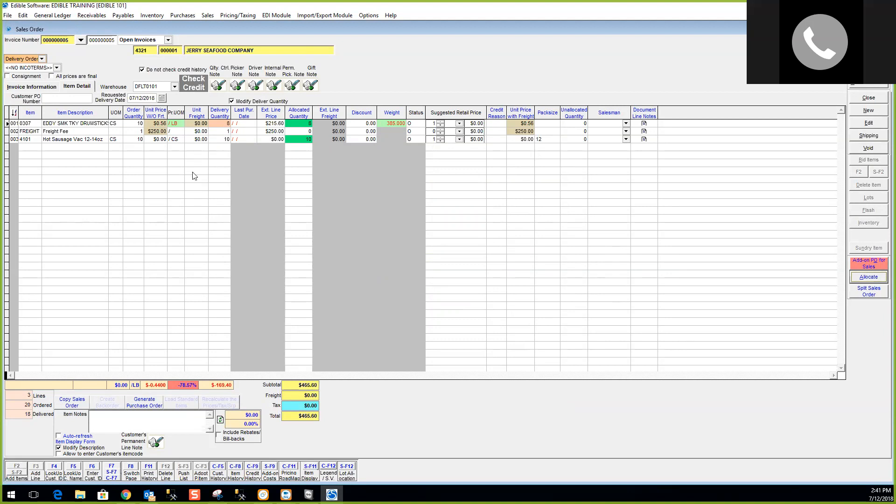
Allocate the Hot Sausage line and bring up Shipping for the 07/12/2018 invoice.
click(869, 278)
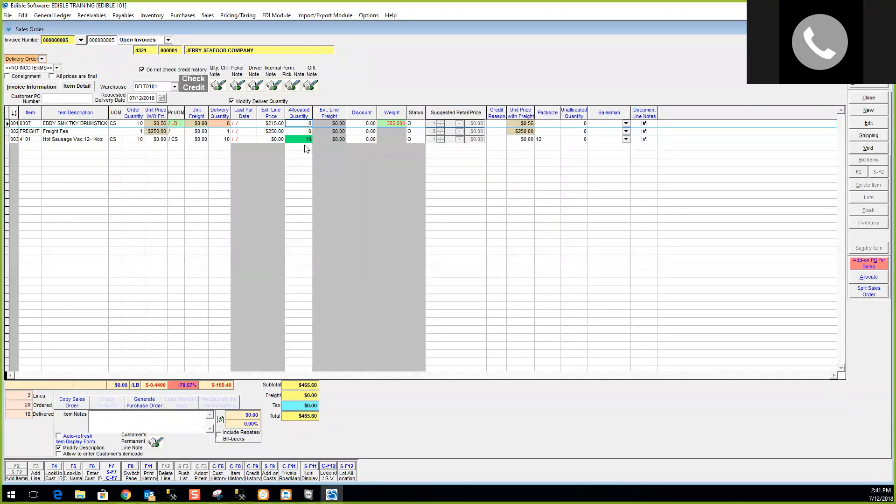
click(300, 140)
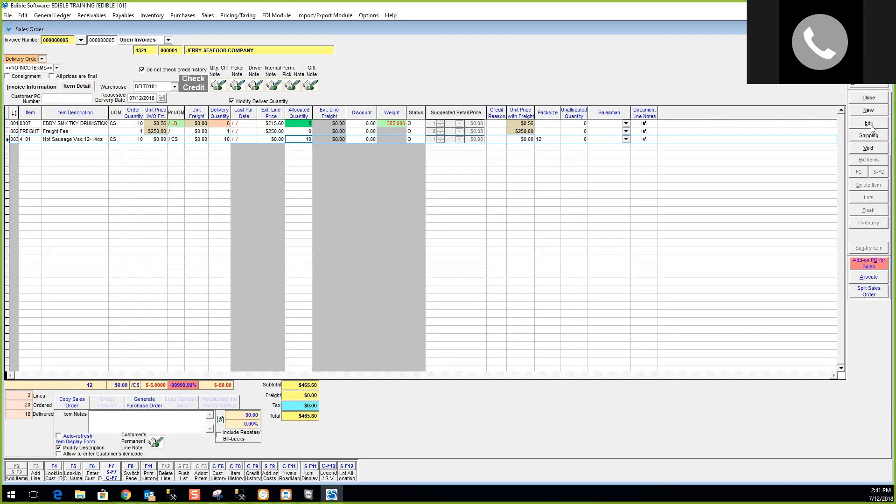
click(869, 136)
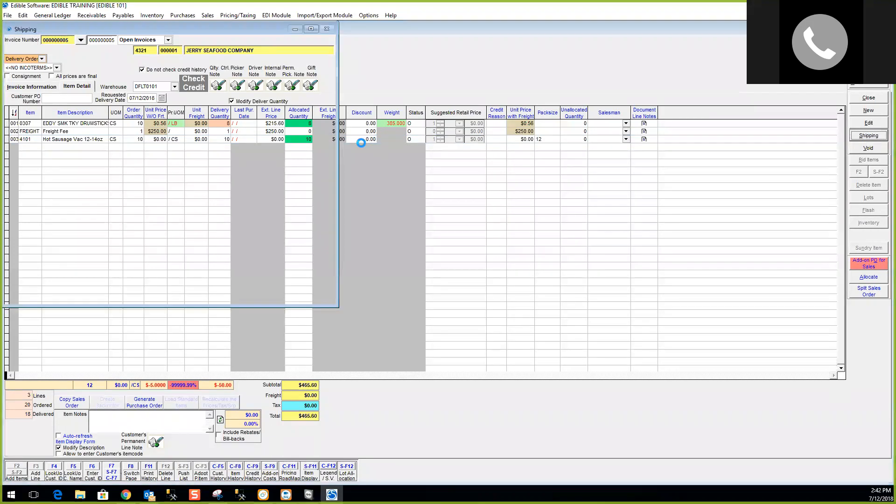
Mark the 07/12/2018 invoice shipped so order 000000005 becomes a Delivered Invoice ($465.60).
click(313, 28)
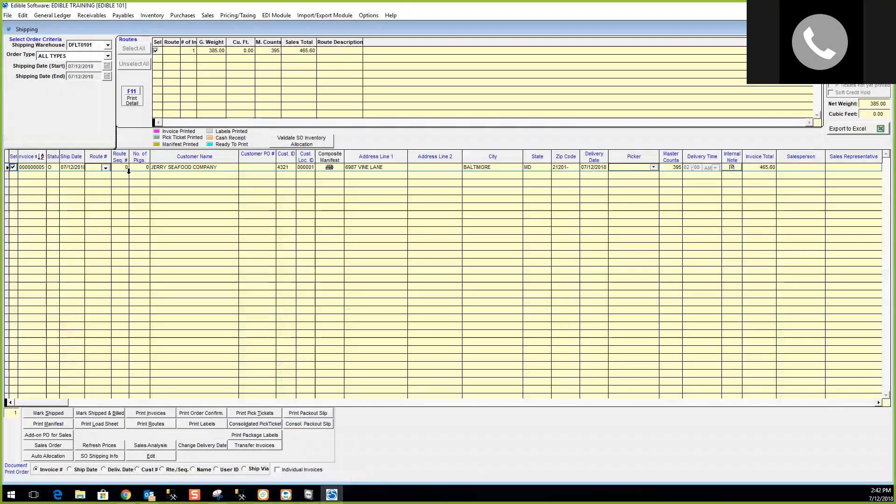
click(63, 415)
click(473, 278)
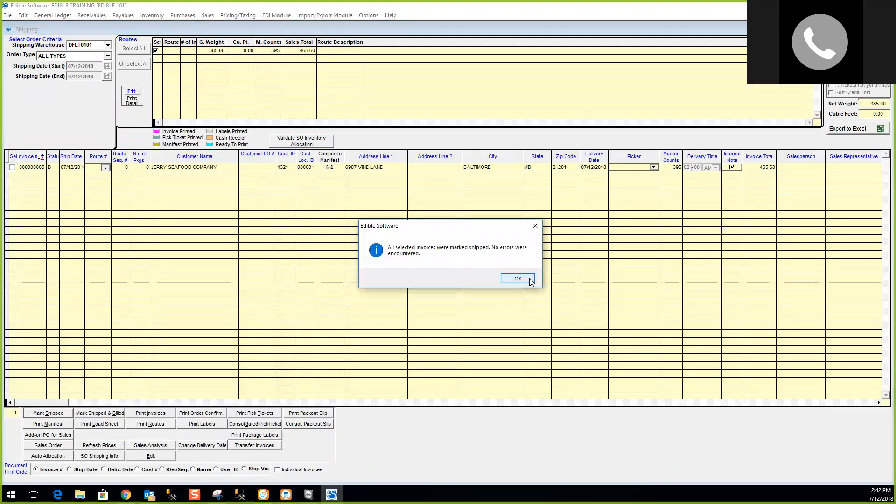
click(515, 278)
click(869, 43)
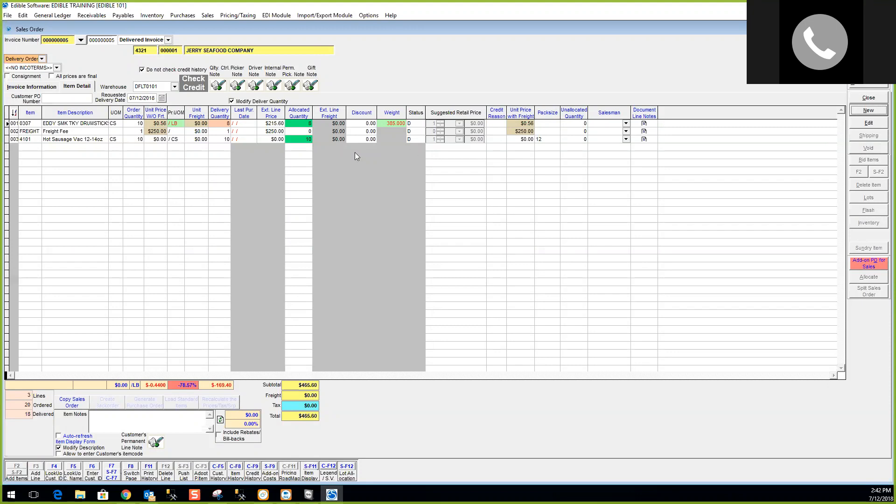
Reopen delivered invoice 000000005 for editing, showing its three item lines.
click(869, 123)
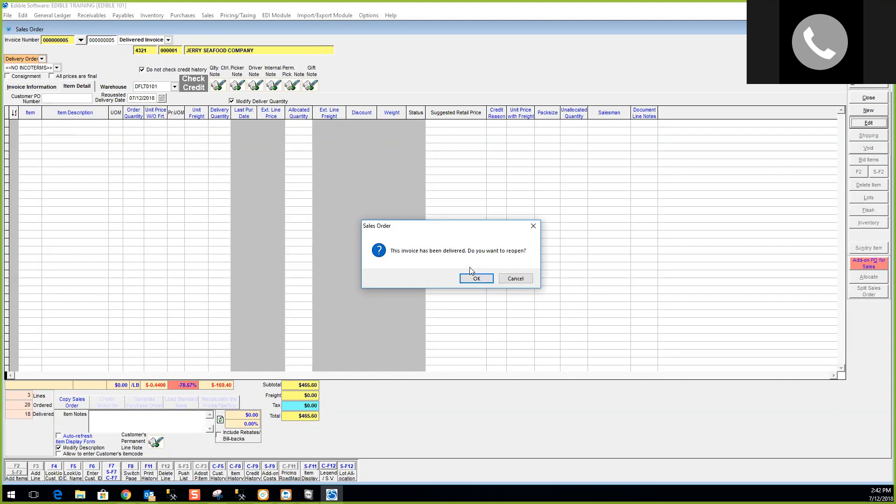
click(481, 280)
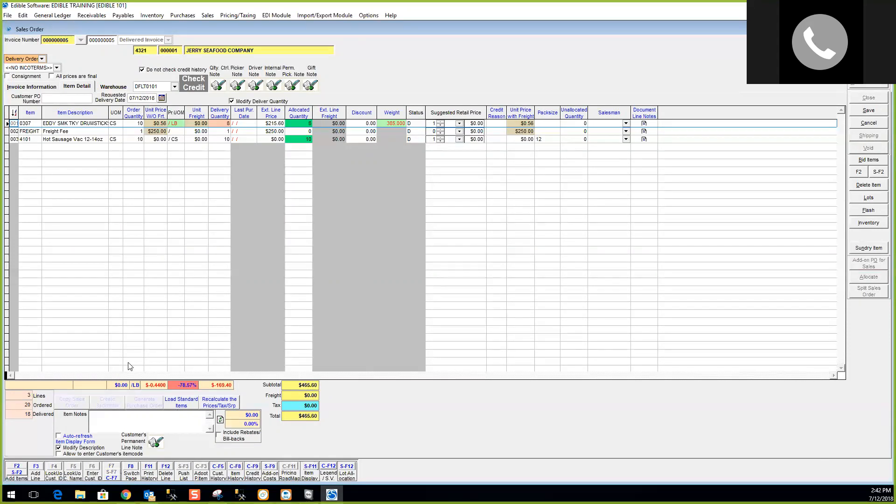
Price the Hot Sausage line at $25.00 (subtotal $715.60) and view the Invoice Information page.
click(150, 140)
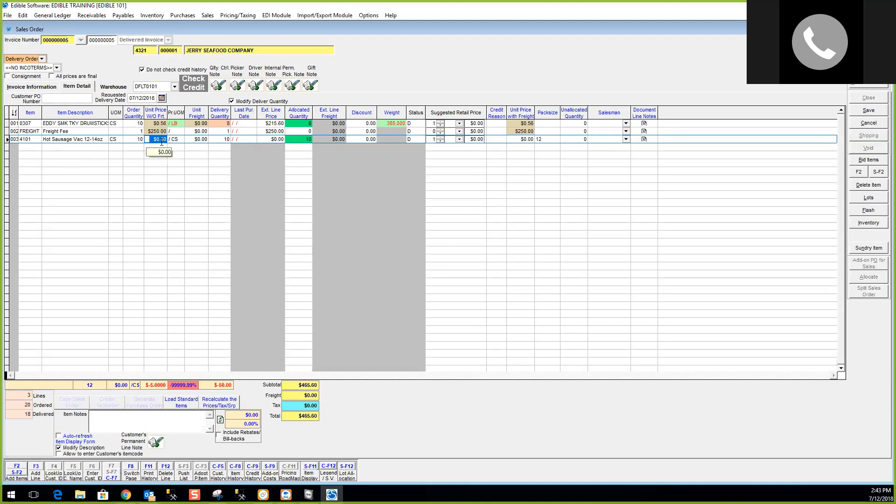
text(25)
key(Tab)
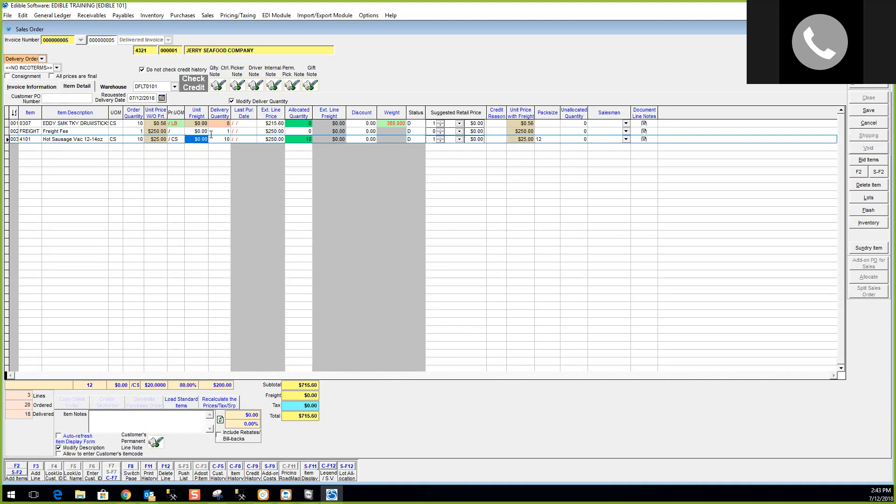
click(140, 422)
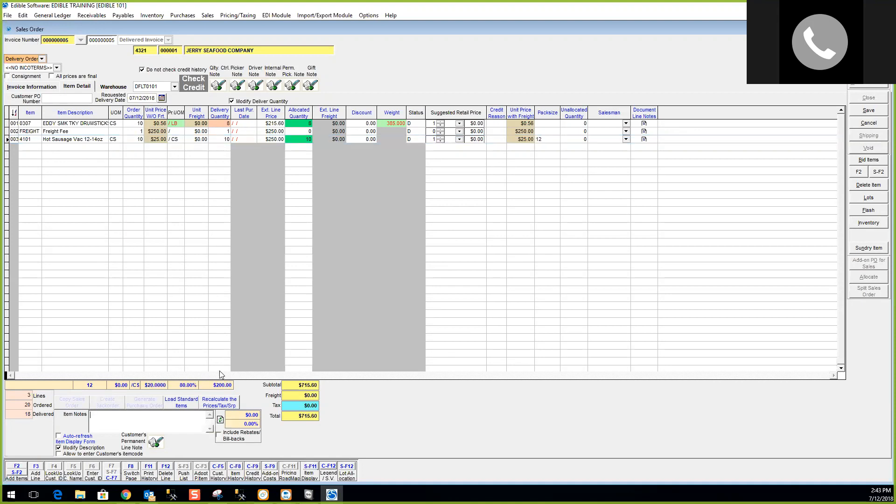
click(41, 89)
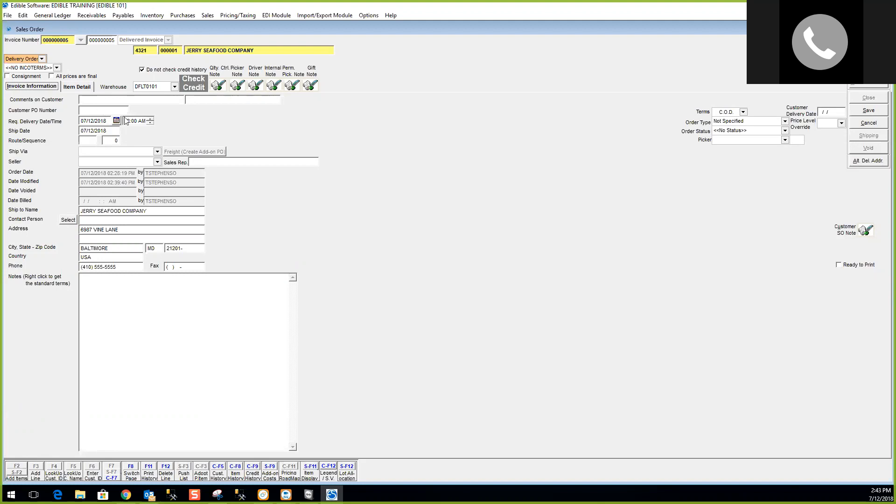
Return to Item Detail and review the drumsticks, Freight Fee and Hot Sausage lines.
click(86, 86)
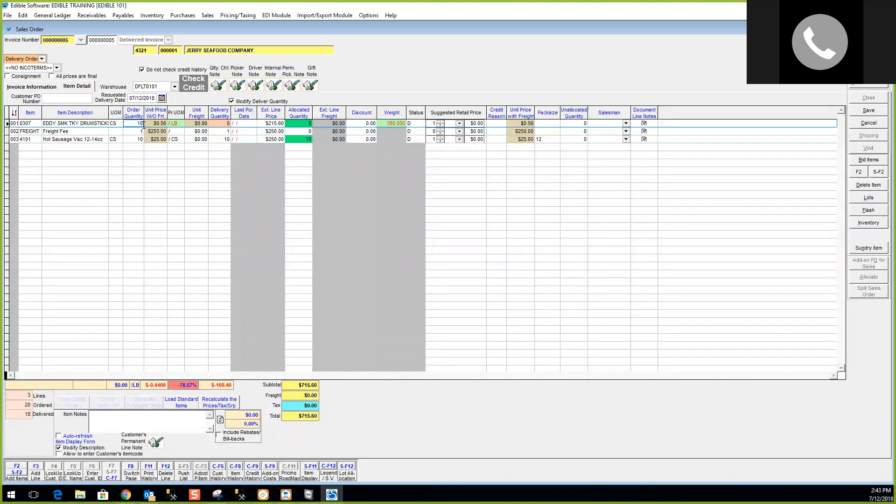
click(201, 124)
click(218, 132)
click(135, 123)
click(131, 139)
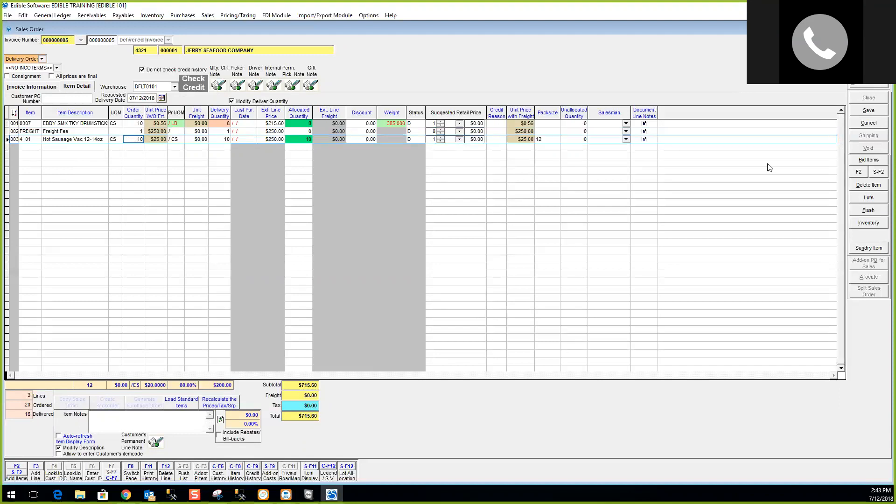
Add another Hot Sausage Vac 12-14oz (4101) line despite the already-in-order warning.
click(859, 171)
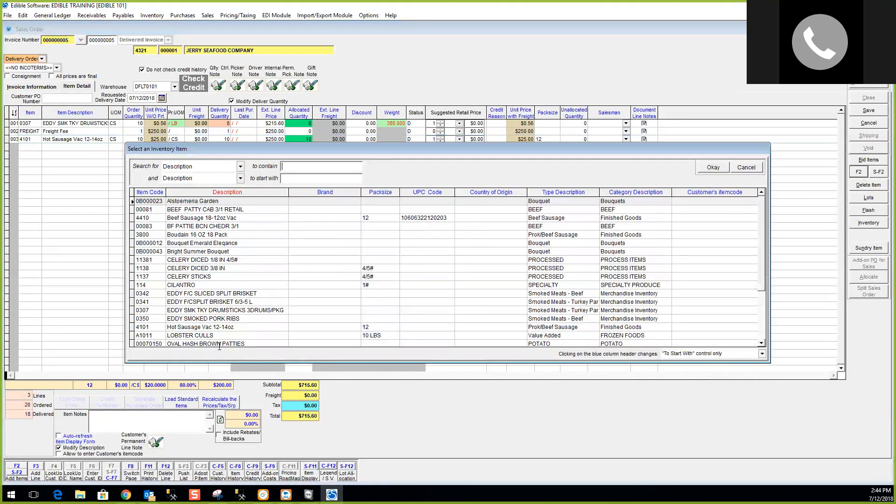
double_click(207, 327)
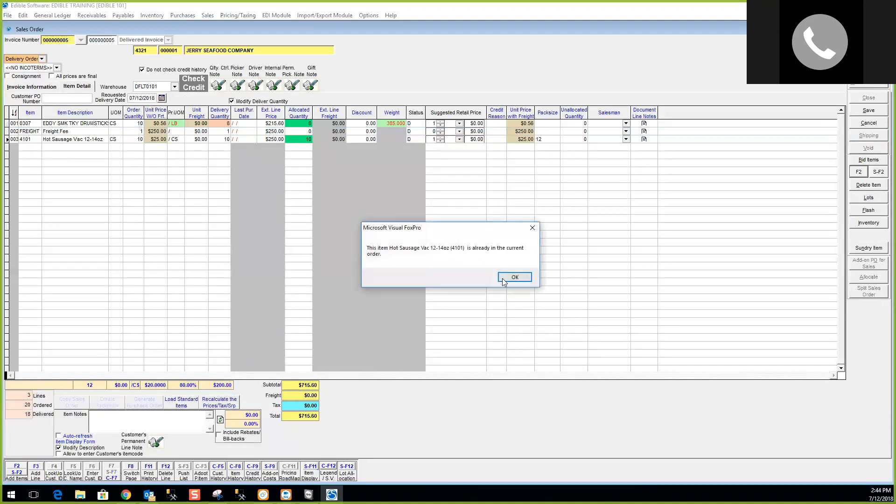
click(515, 278)
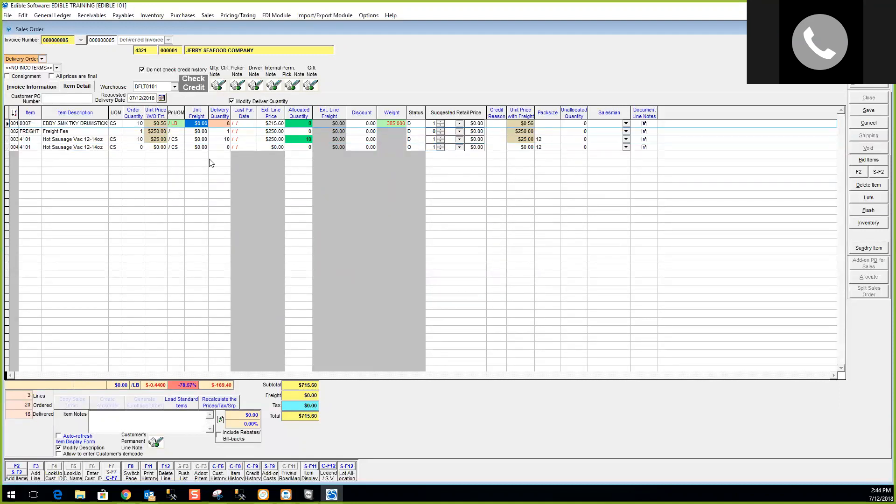
Set line 004 to 2 cases at $25.00 and assign its lots, bringing the subtotal to $765.60.
click(136, 146)
text(2)
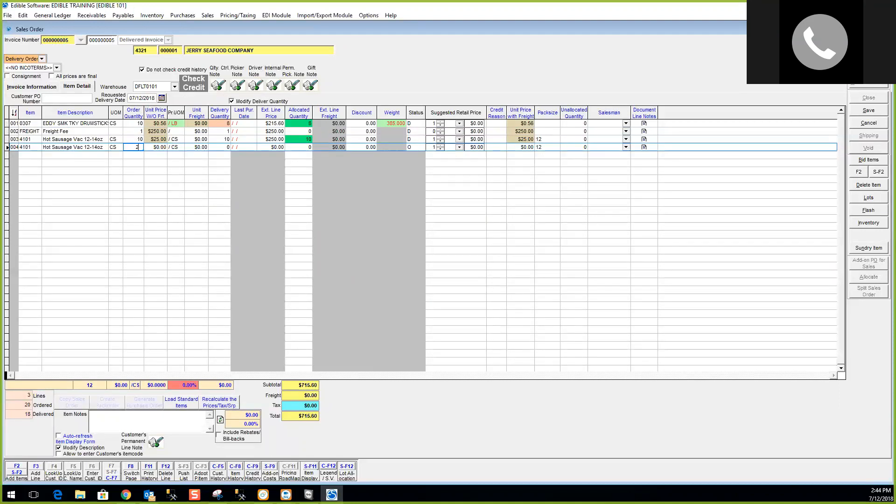
key(Tab)
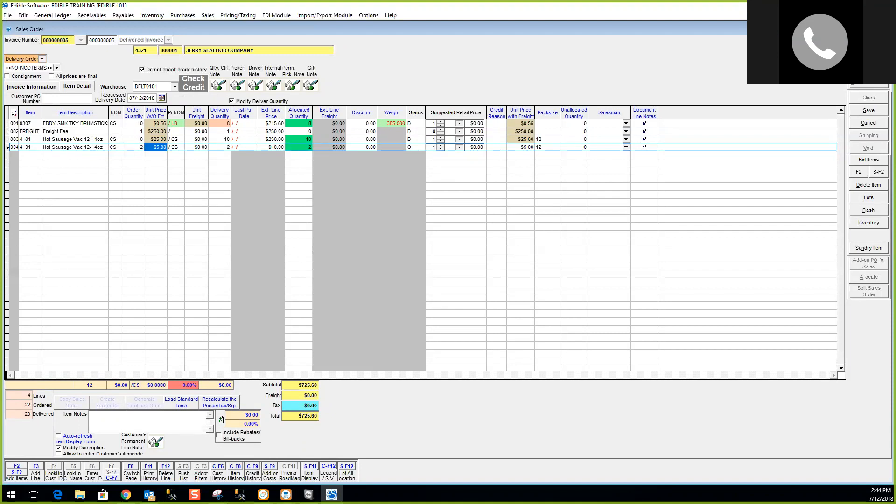
text(25)
key(Tab)
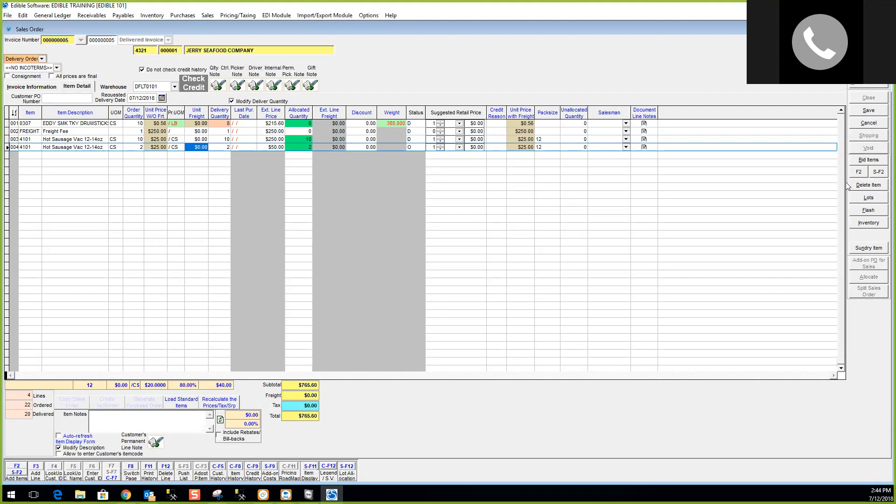
click(864, 199)
click(238, 161)
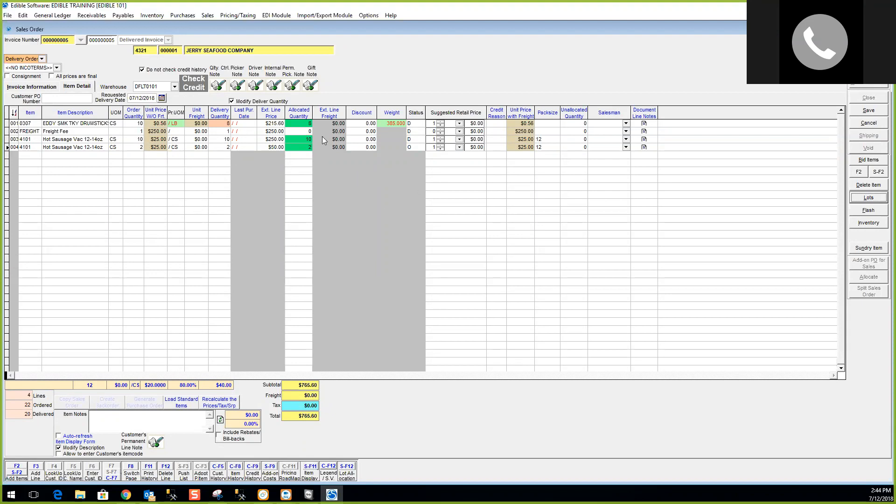
click(133, 139)
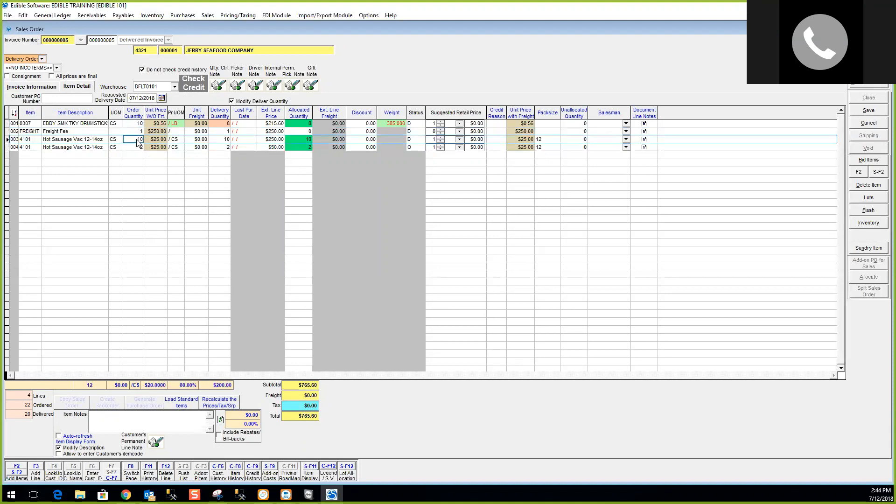
Save the order as an open invoice and bring up the Legend window.
click(869, 111)
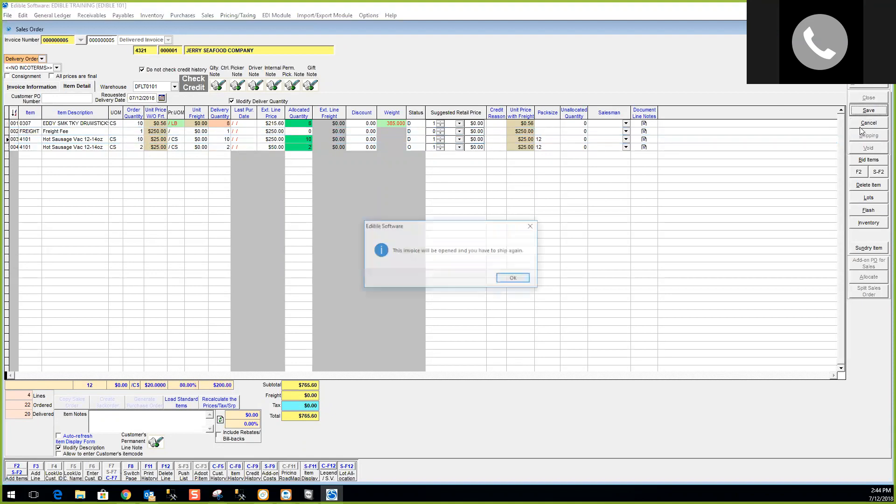
click(513, 278)
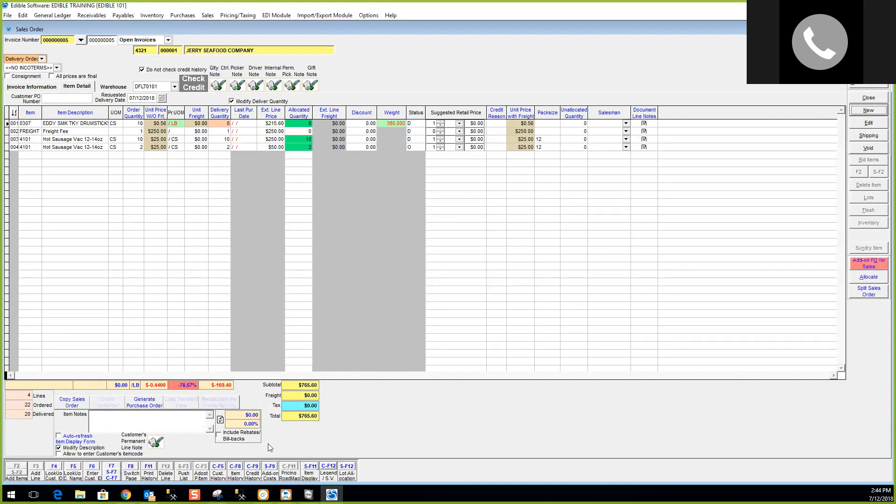
click(332, 467)
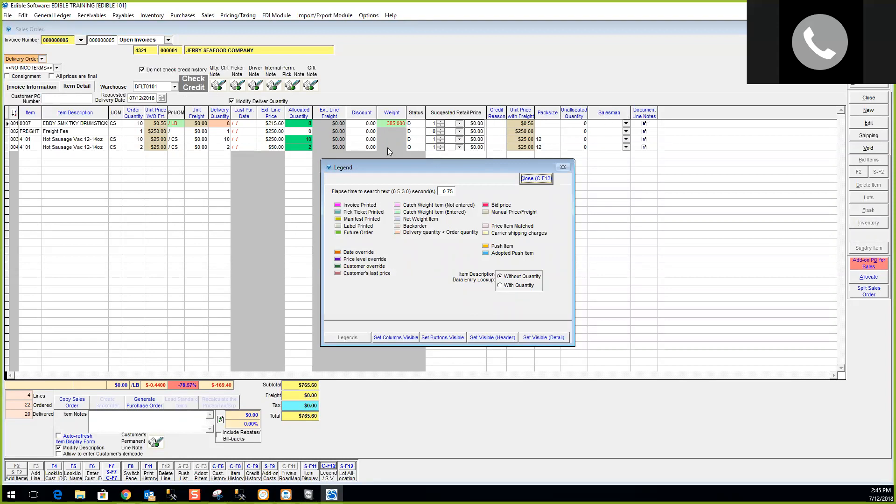
Hide the Flash and Bid Items order actions, leaving Substitutions off.
click(392, 338)
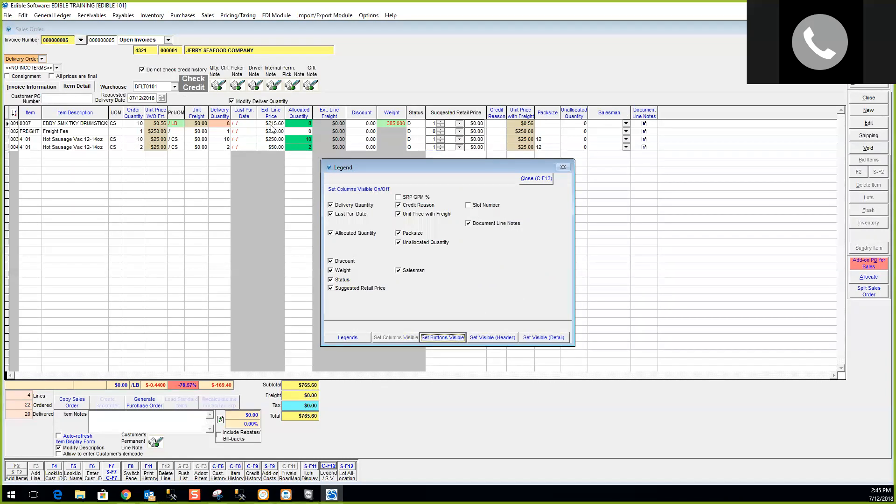
click(444, 338)
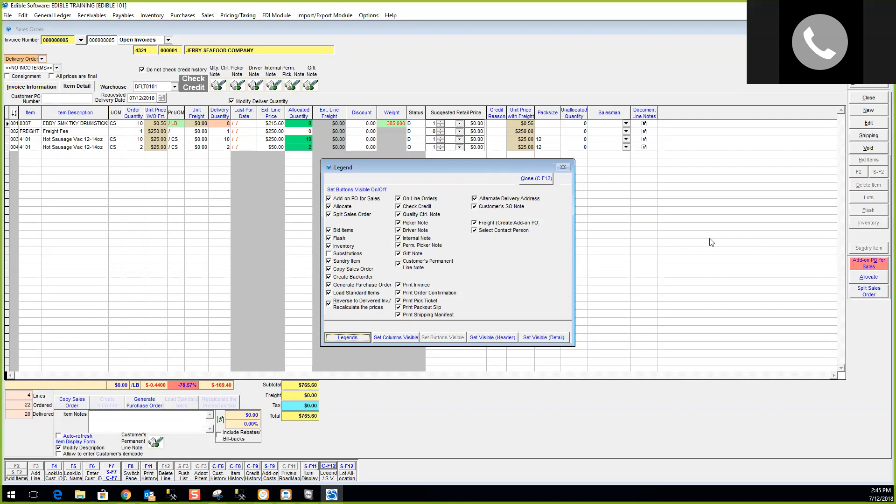
click(351, 254)
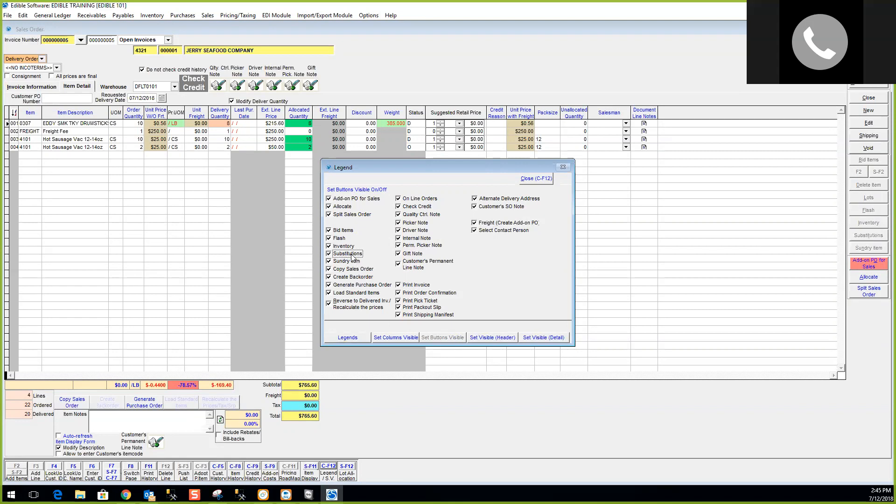
click(351, 254)
click(340, 239)
click(342, 231)
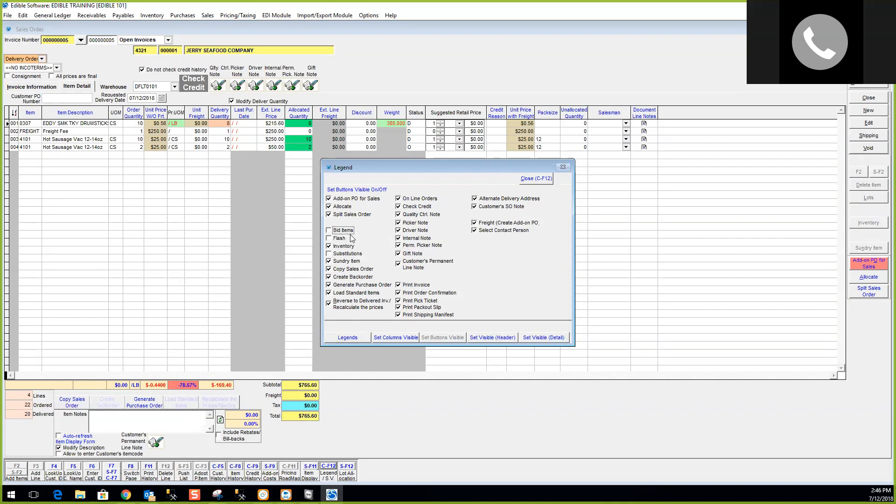
Hide the Incoterm header field, show the Total Pallet detail field, and close Legend.
click(478, 337)
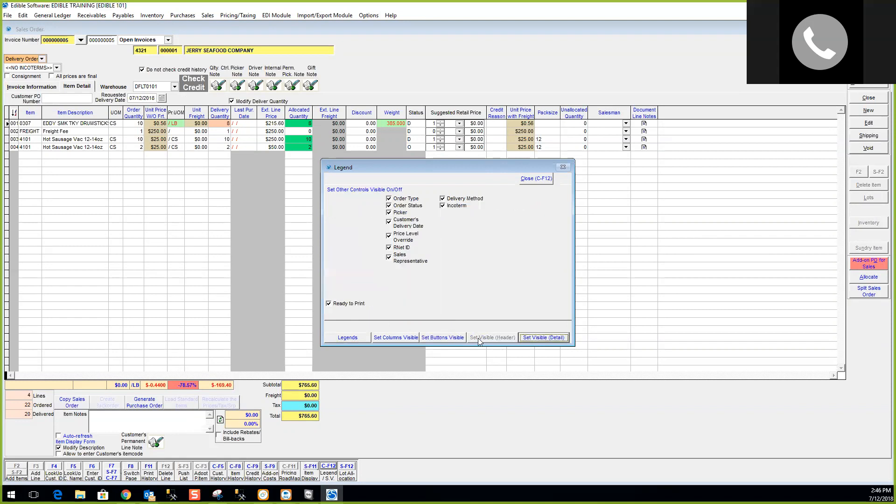
click(449, 206)
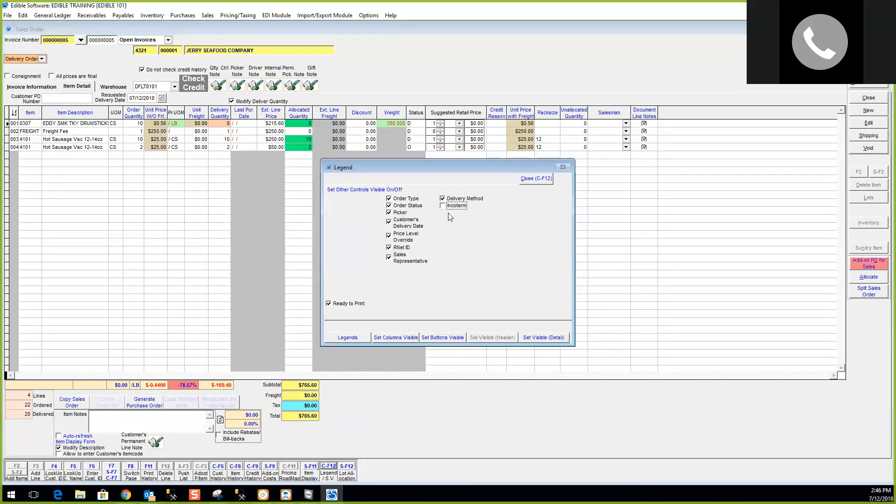
click(543, 337)
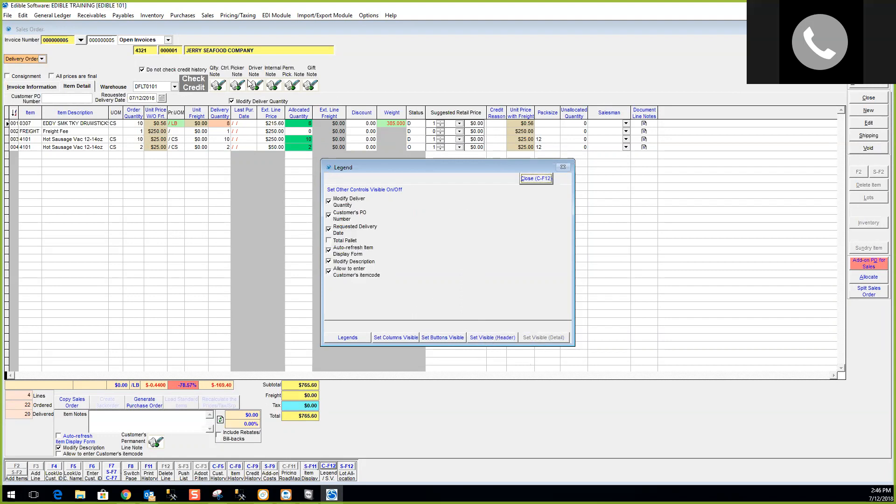
click(352, 241)
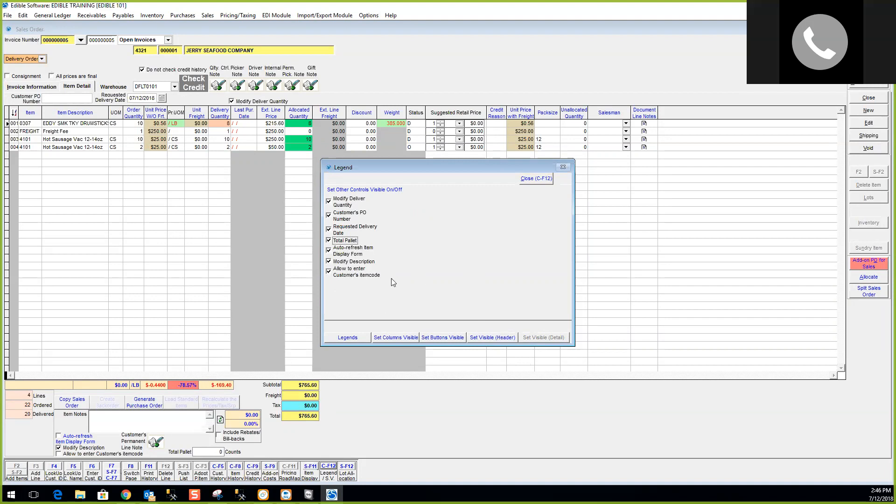
click(537, 179)
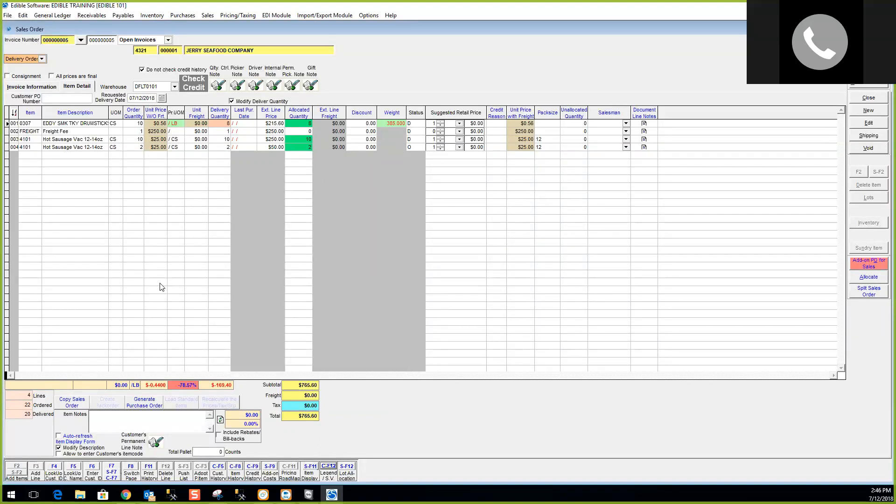
click(76, 406)
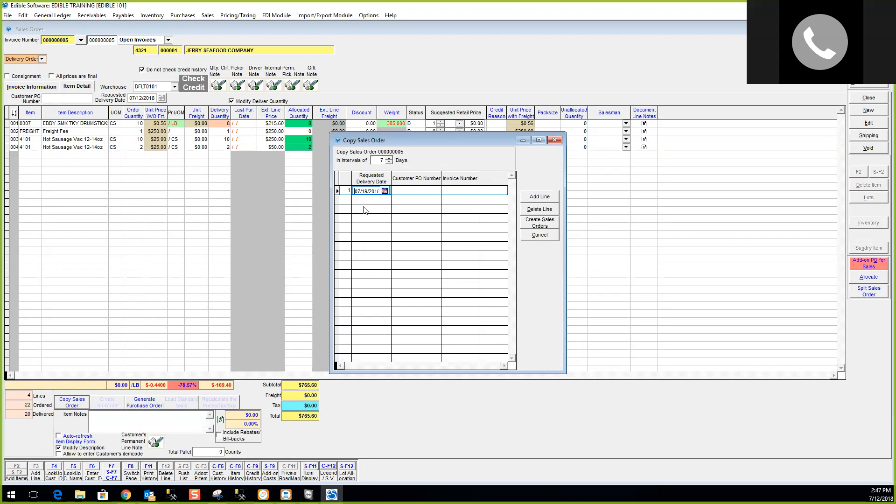
click(390, 162)
click(390, 159)
click(389, 162)
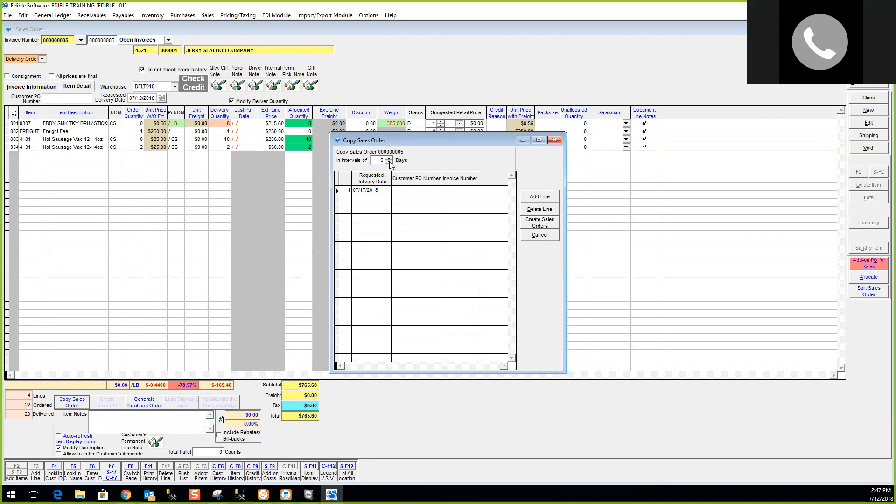
click(548, 196)
click(549, 196)
click(548, 197)
click(548, 196)
click(549, 197)
click(549, 196)
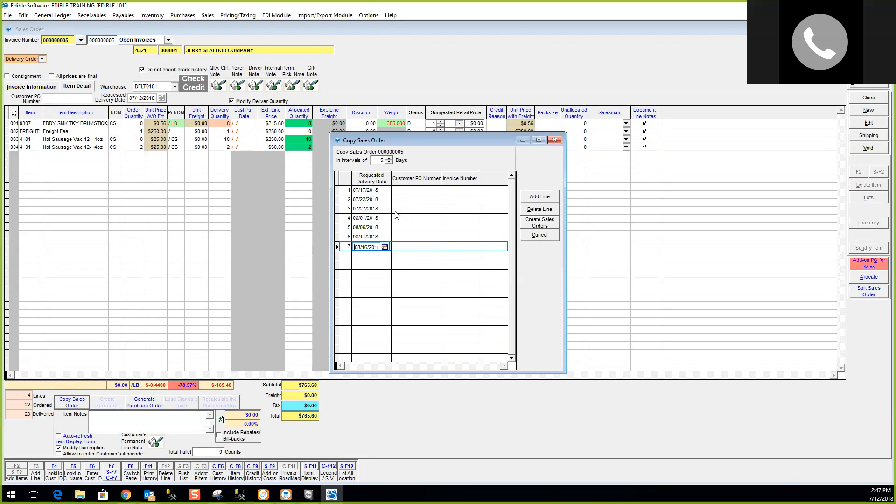
click(367, 200)
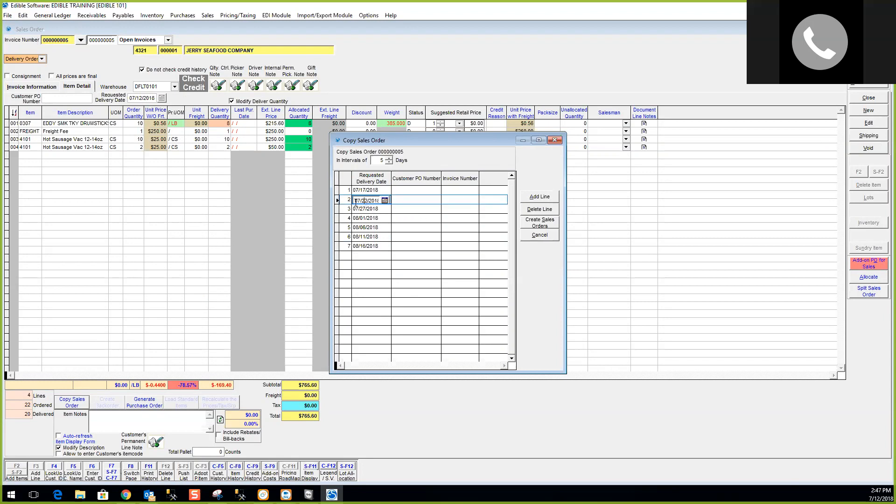
click(375, 211)
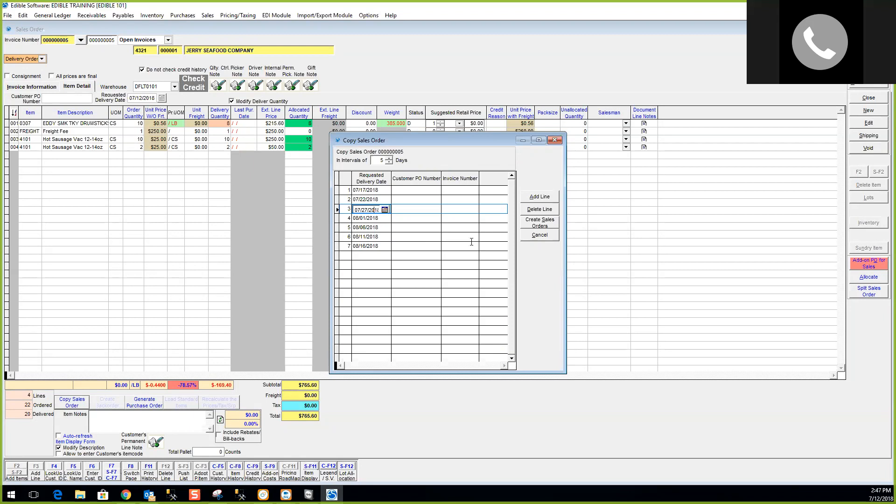
click(542, 237)
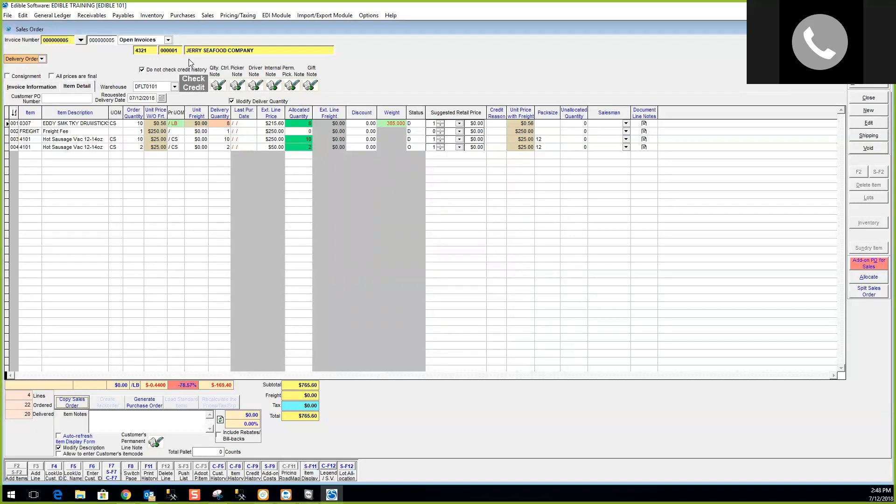
Browse the Open Invoices list, then the Delivered Invoice list, via the invoice lookup.
click(168, 41)
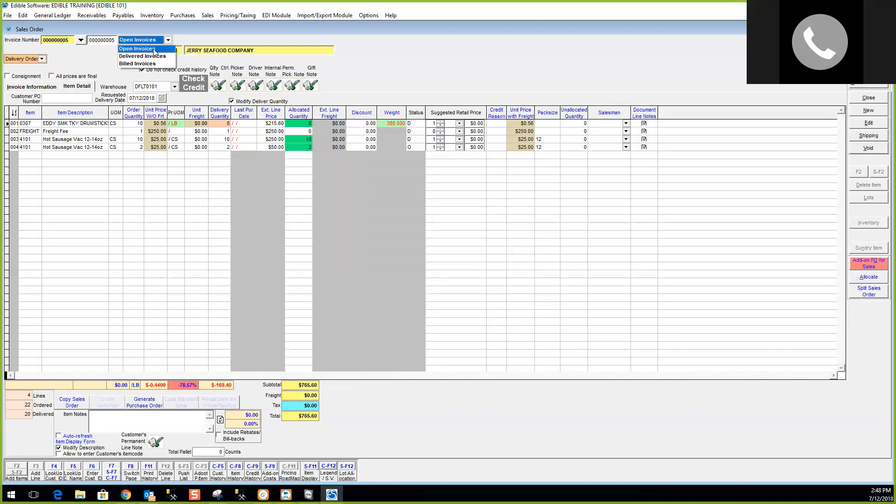
click(155, 50)
click(81, 40)
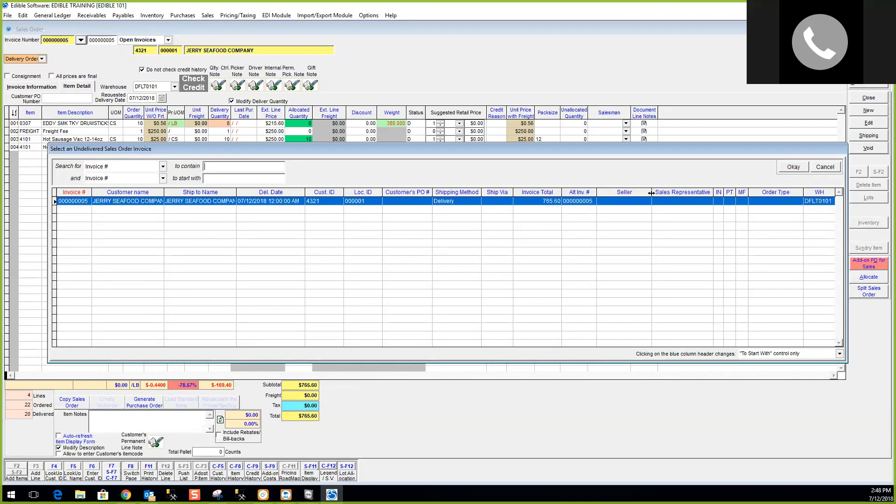
click(825, 167)
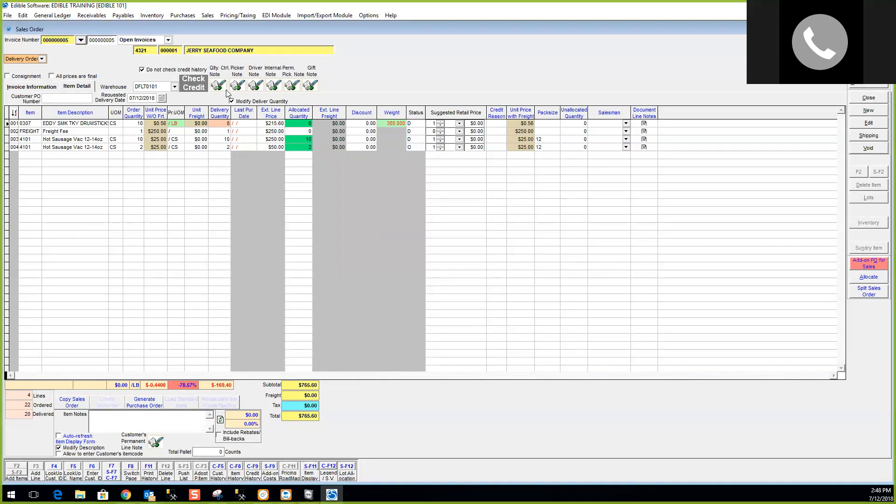
click(168, 40)
click(133, 47)
click(81, 40)
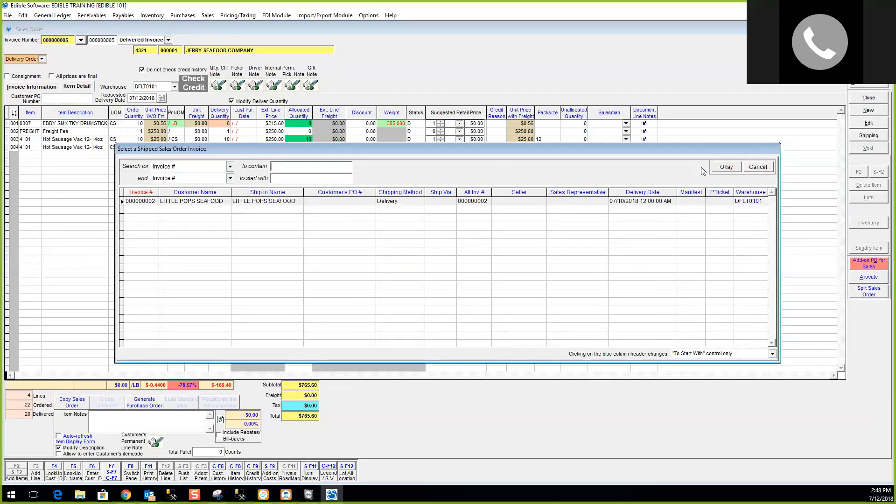
click(755, 167)
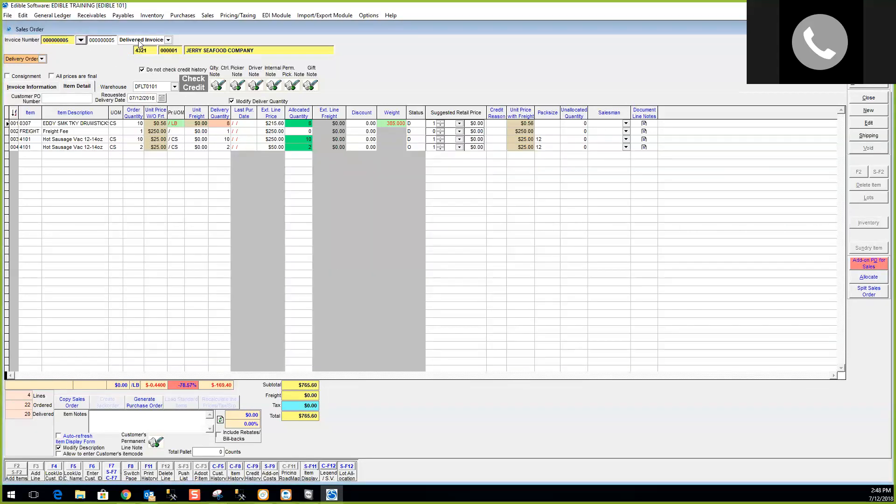
Check Billed Invoices, set the view to Open Invoices, and bring up the Enter Invoice Number prompt.
click(168, 40)
click(148, 56)
key(Down)
click(78, 41)
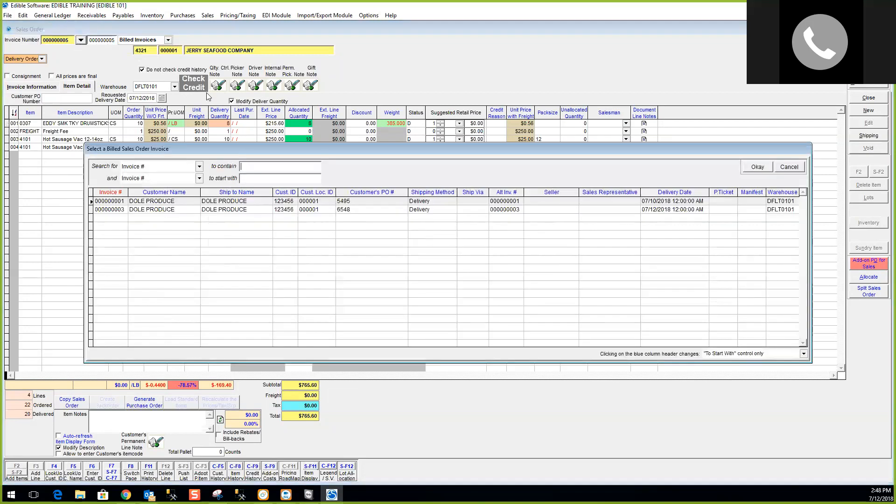
click(794, 167)
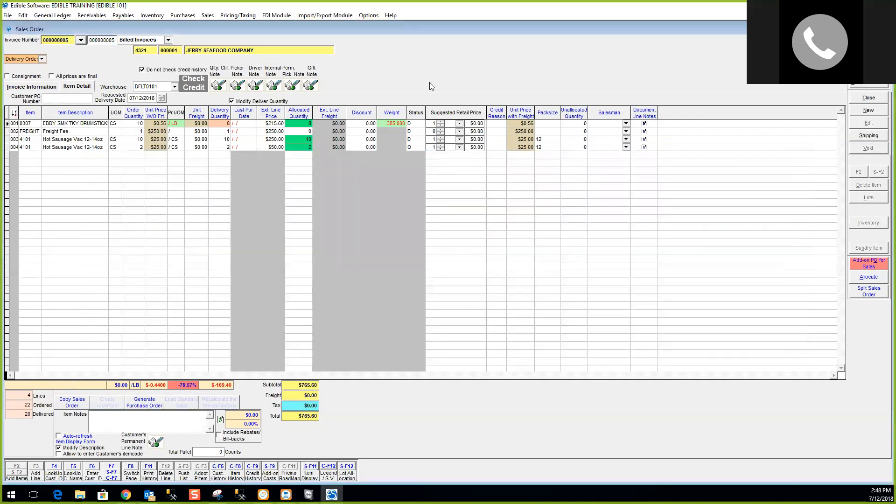
click(167, 40)
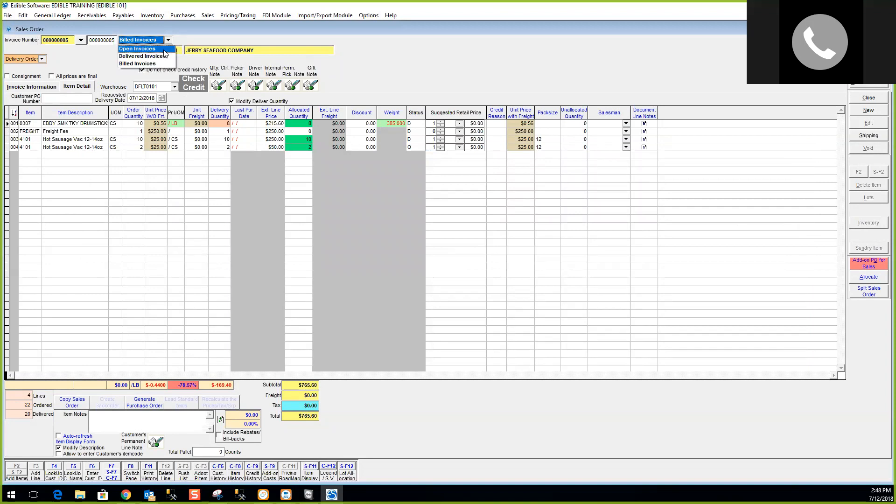
click(164, 50)
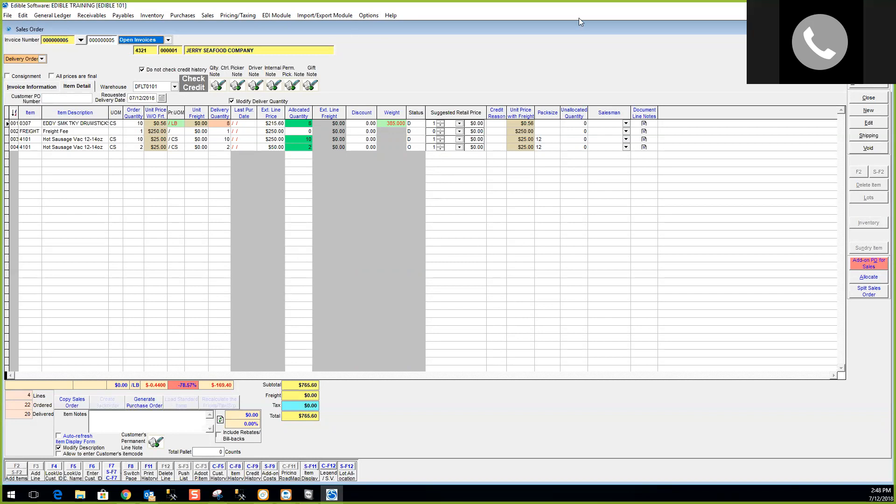
key(F7)
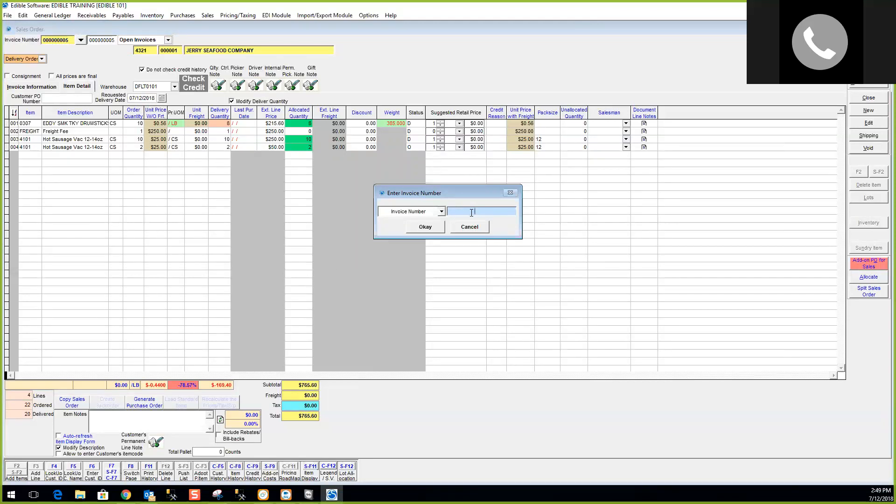
Look up invoice number 2 and acknowledge that it is already shipped.
click(441, 212)
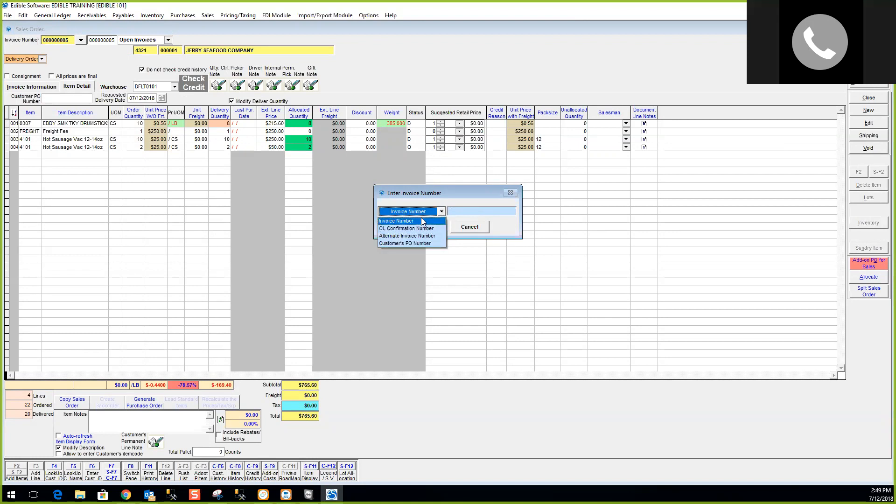
click(421, 221)
click(477, 210)
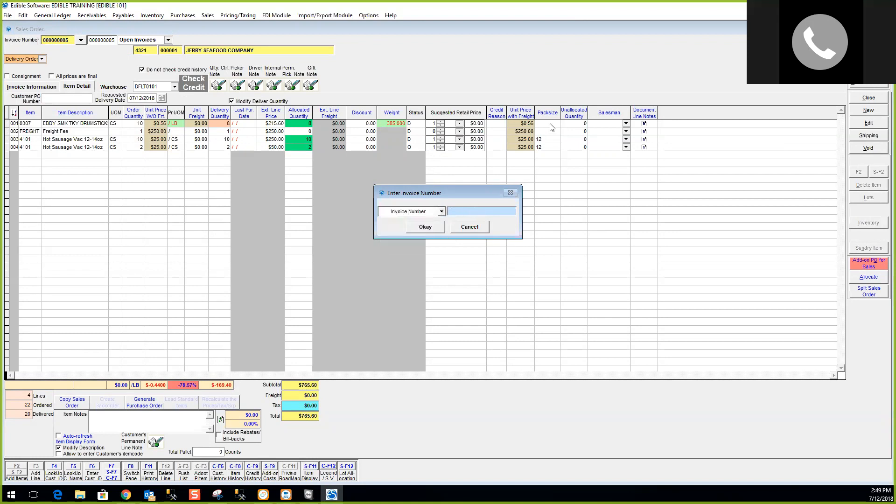
text(2)
key(Tab)
key(Return)
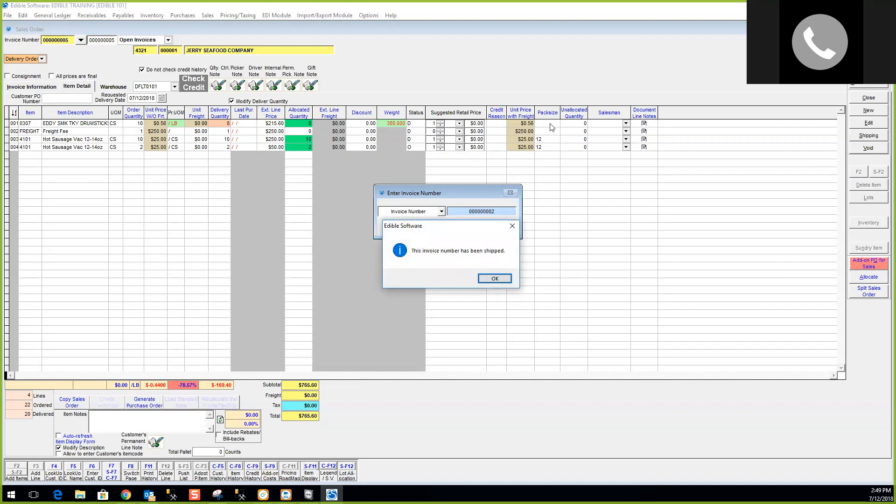
click(507, 282)
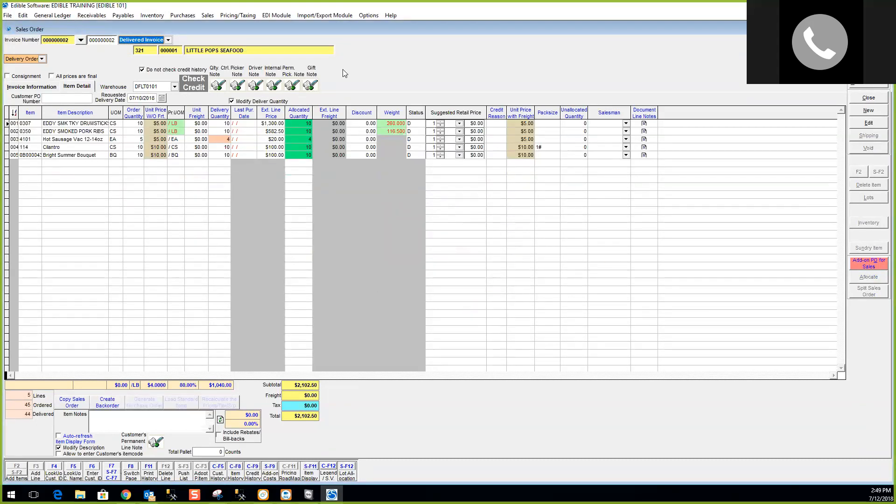
Switch back to Open Invoices, load the customer's undelivered invoice, and open its Shipping screen.
click(168, 40)
click(149, 46)
click(80, 40)
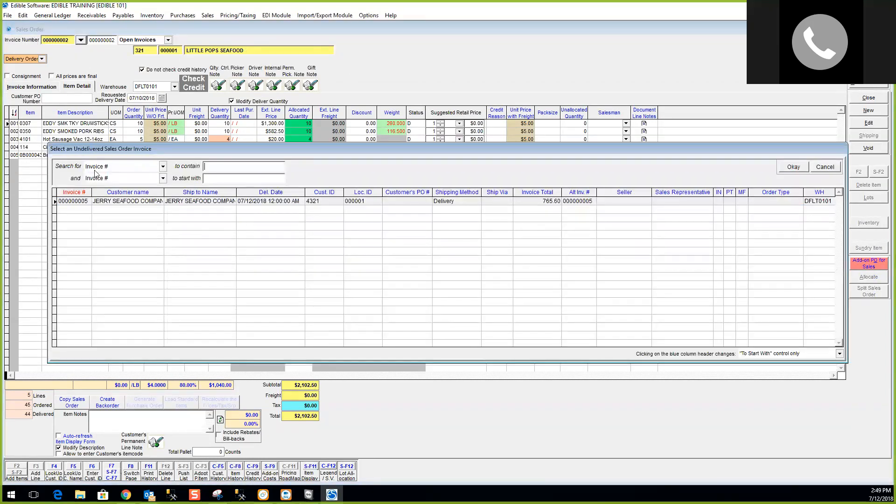
double_click(97, 201)
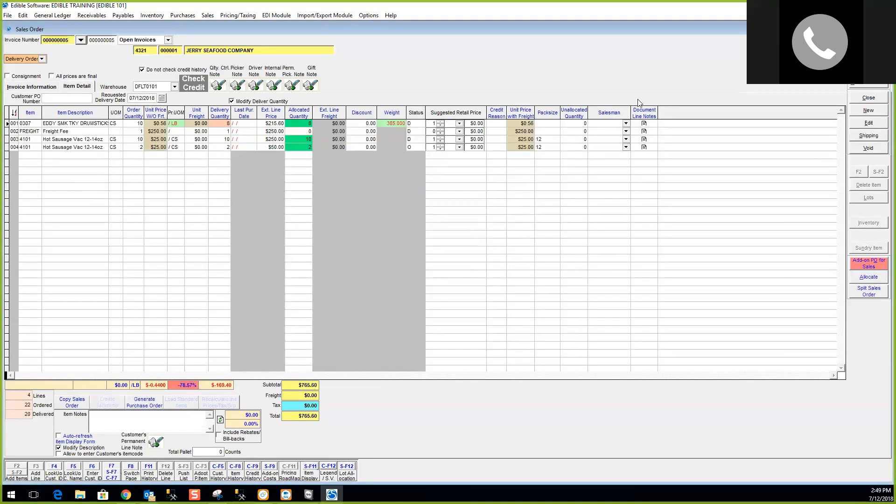
click(870, 136)
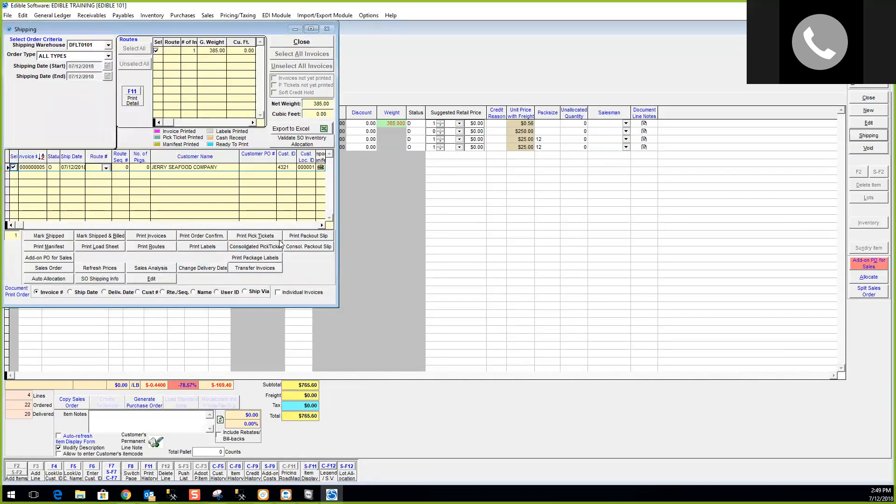
Mark invoice 000000005 shipped and billed, confirm, and close the Shipping window.
click(89, 237)
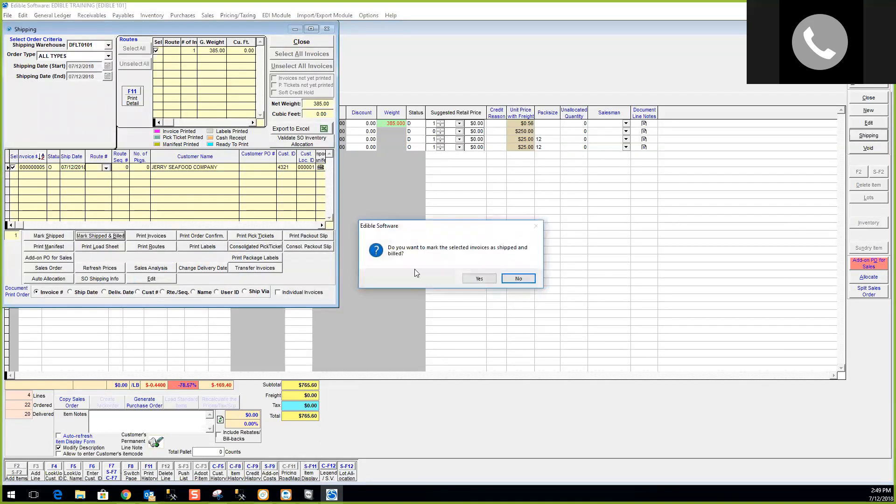
click(479, 279)
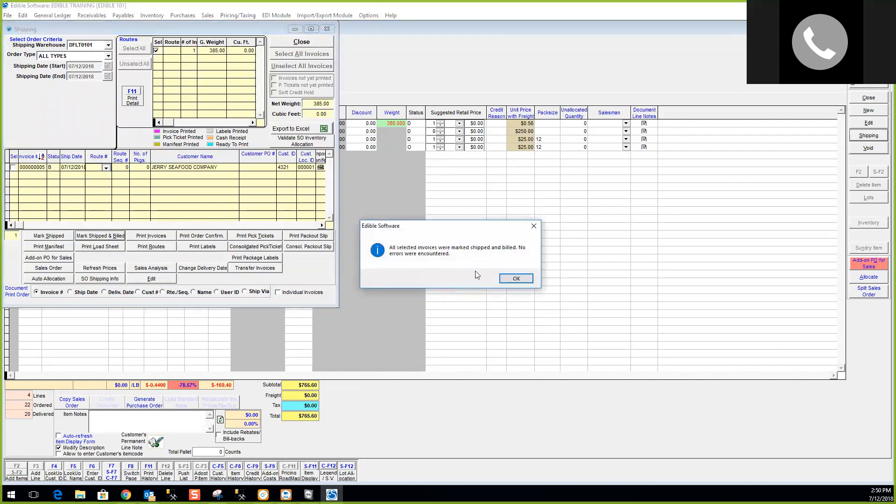
click(516, 279)
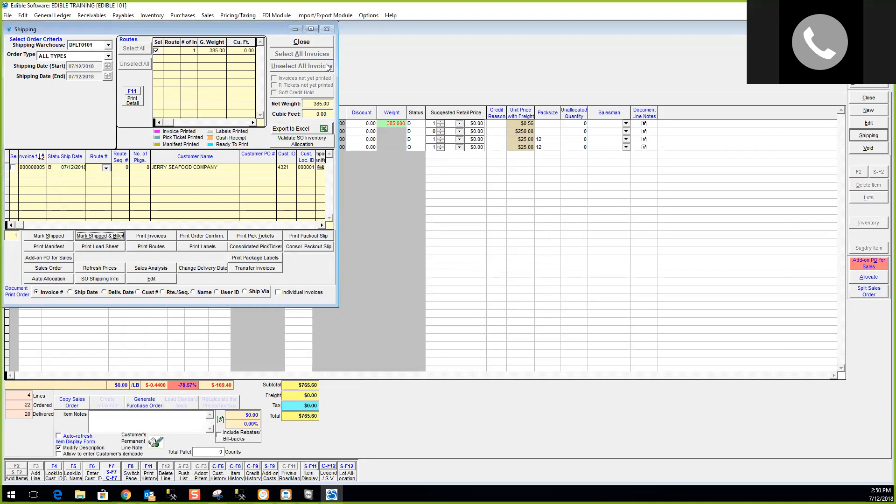
click(320, 45)
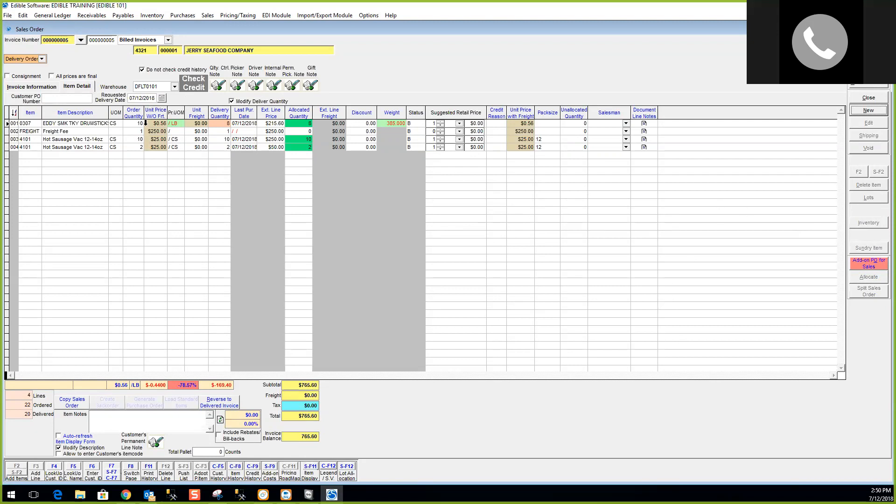
Check the billed invoice list without changes, then select the Freight Fee line.
click(80, 41)
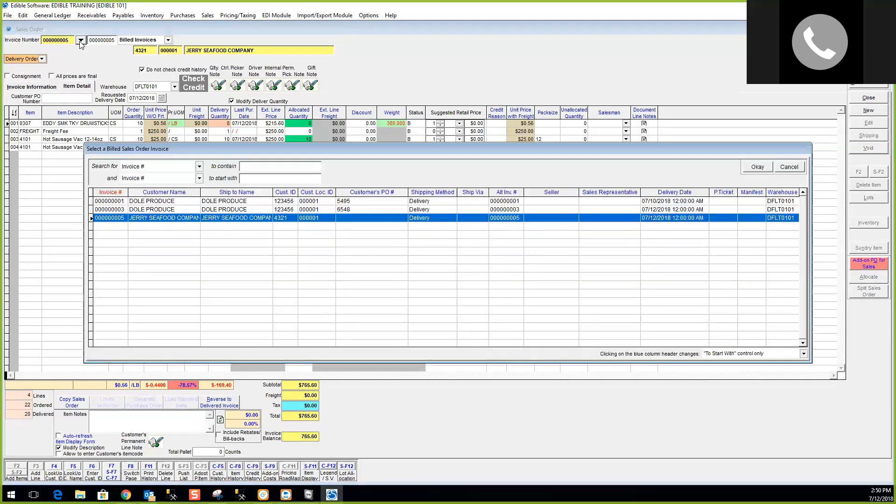
click(798, 169)
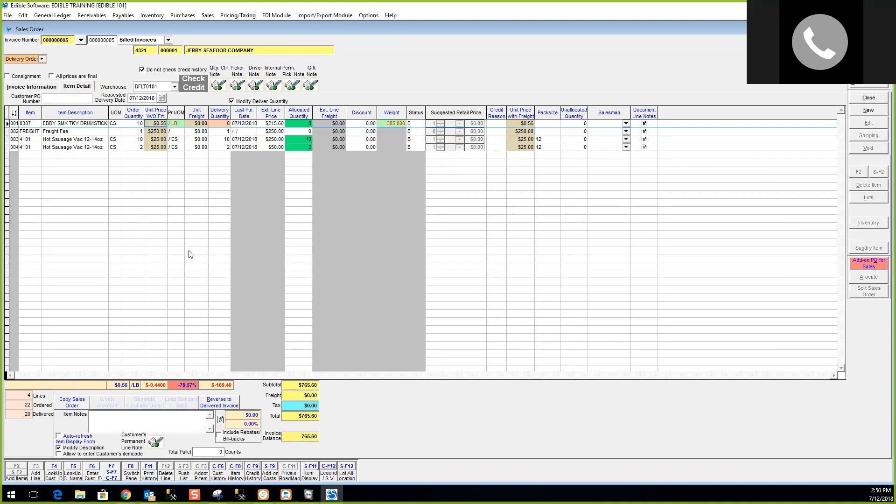
key(Down)
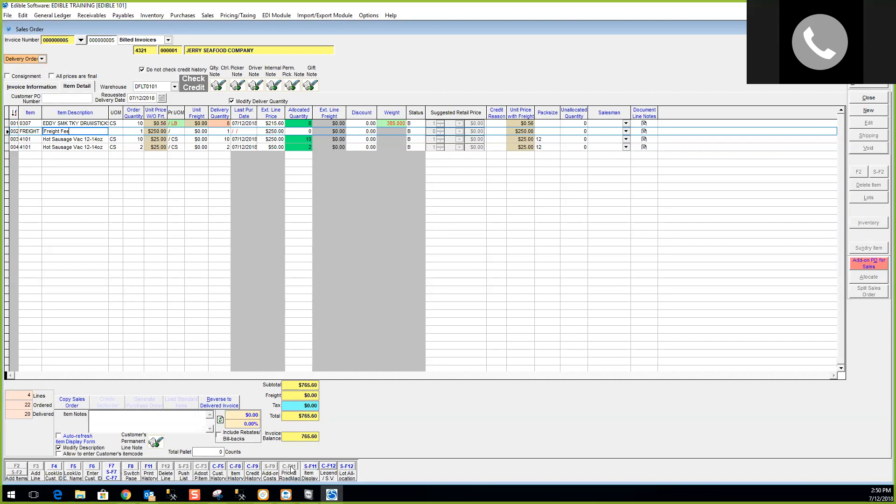
Launch the Pricing Roadmap report from the Pricing/Taxing Reports menu.
click(241, 15)
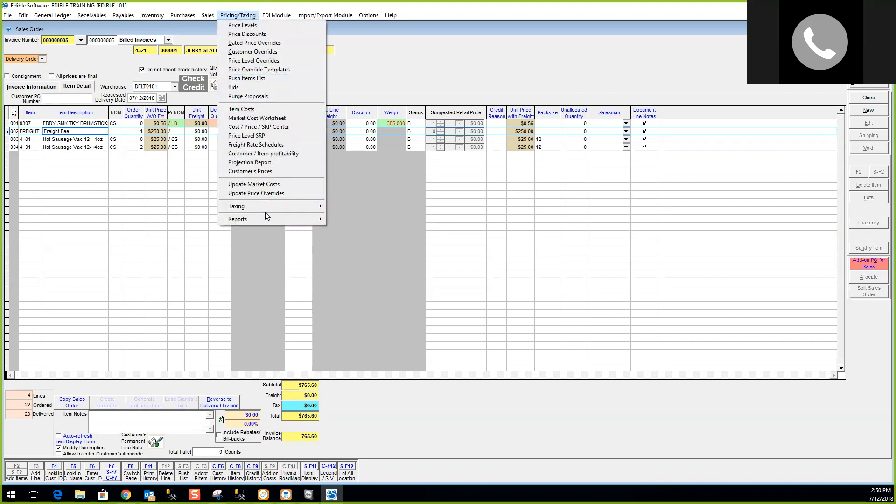
mouse_move(265, 221)
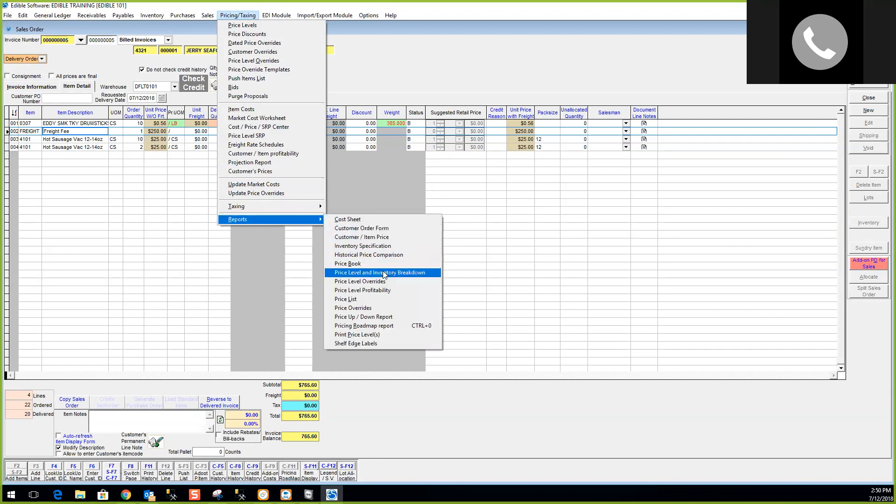
click(369, 326)
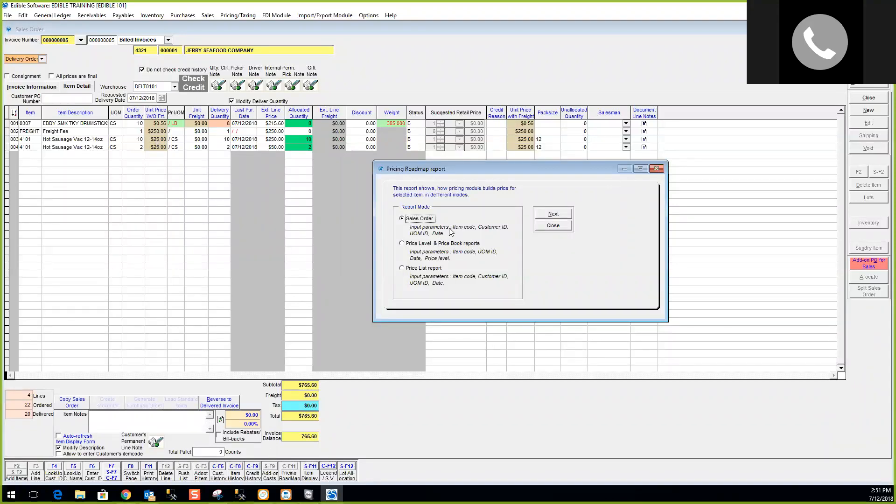
Run the Sales Order Pricing Roadmap report for item CILANTRO and customer Jerry Seafood Company.
click(560, 214)
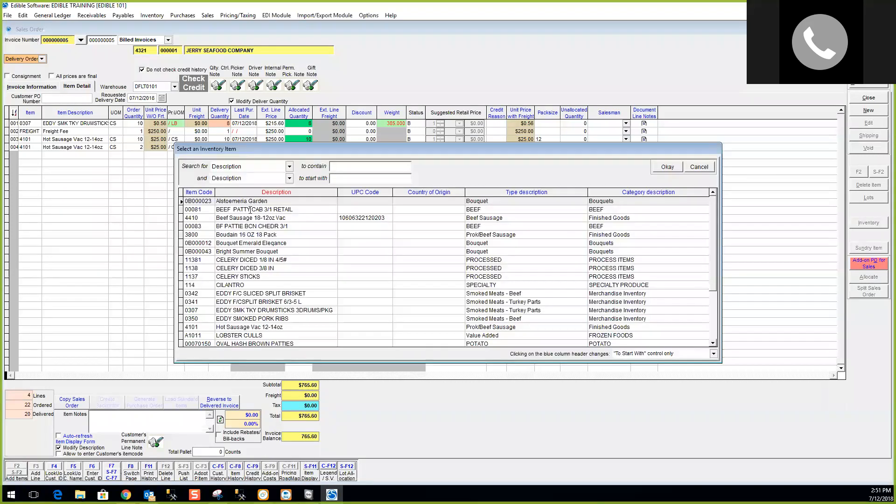
double_click(238, 285)
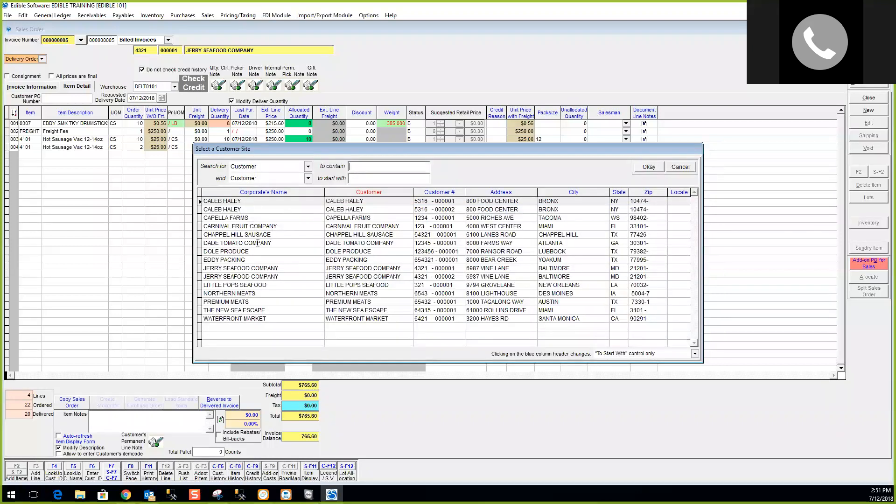
double_click(238, 268)
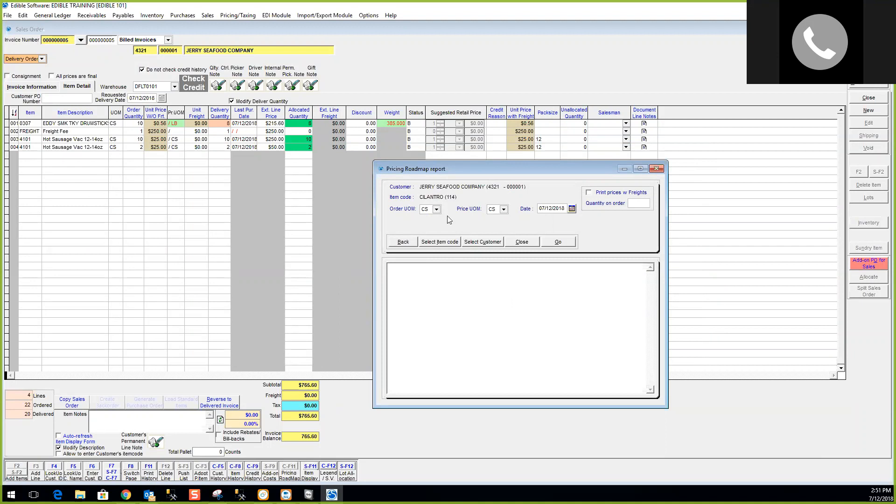
click(561, 241)
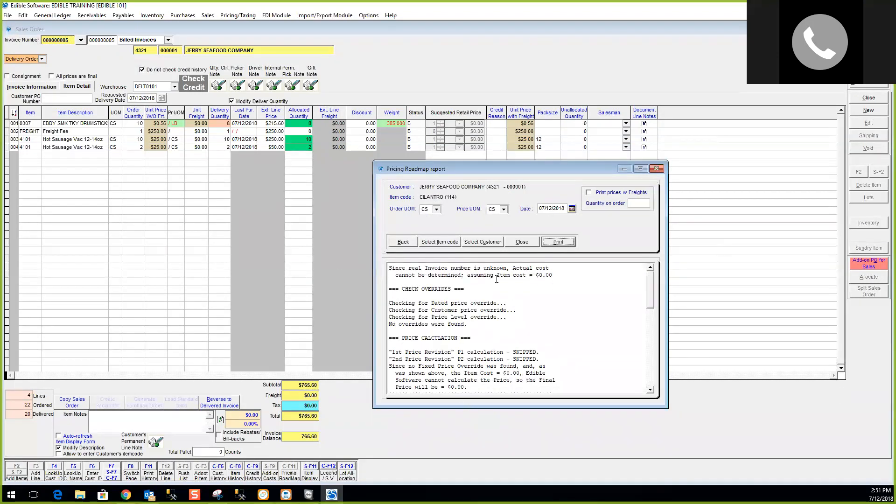
Review the report output showing a $0.00 final price, then close the report.
scroll(473, 324, up, 2)
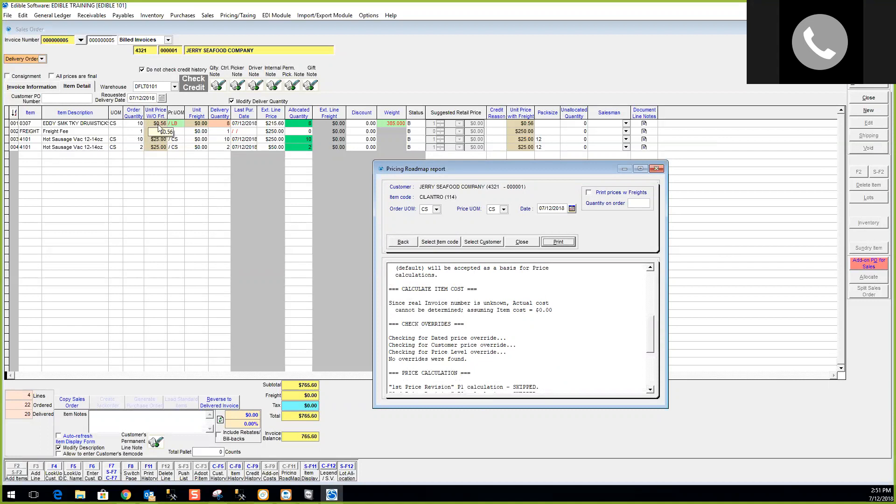
scroll(536, 320, up, 5)
scroll(535, 322, down, 6)
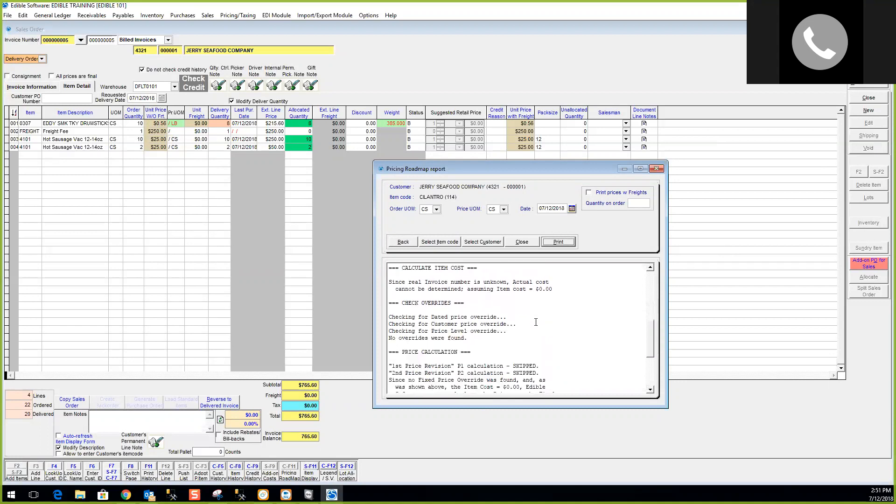
scroll(536, 322, up, 4)
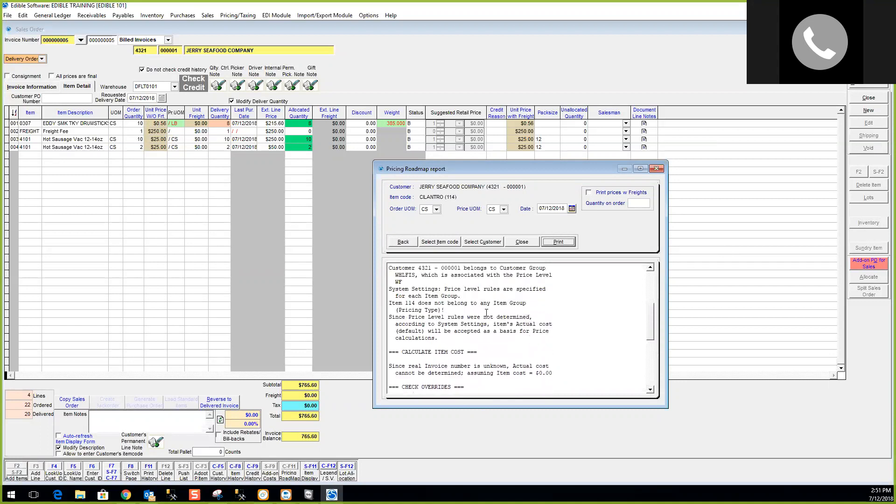
scroll(486, 317, down, 5)
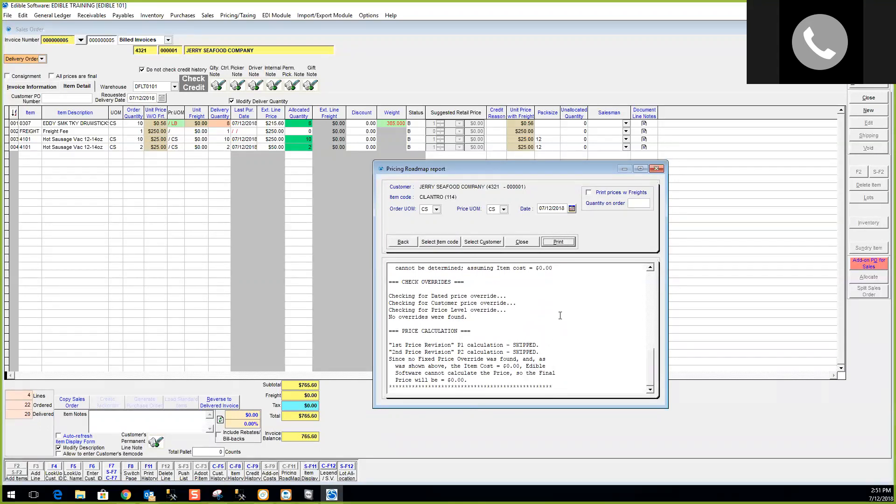
click(518, 242)
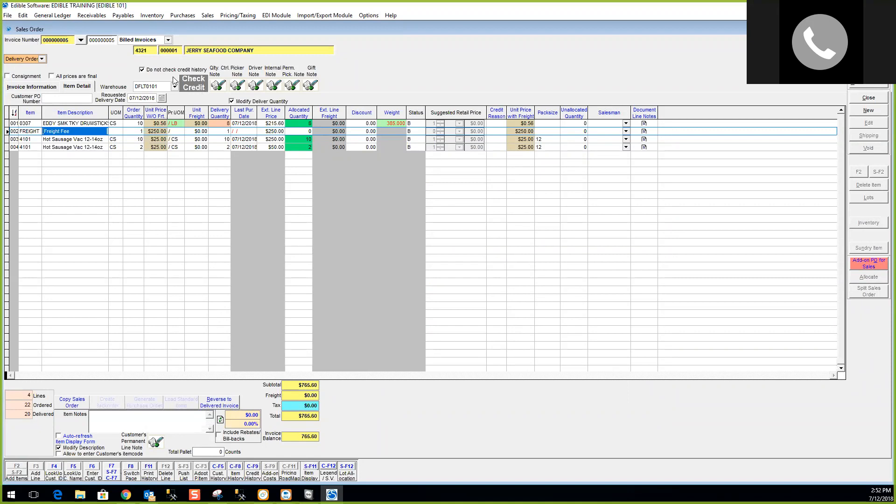
click(199, 87)
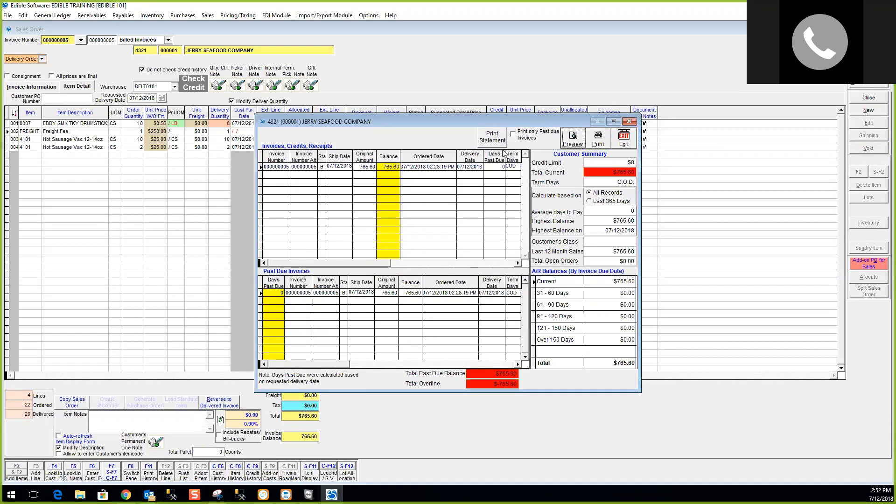
click(625, 139)
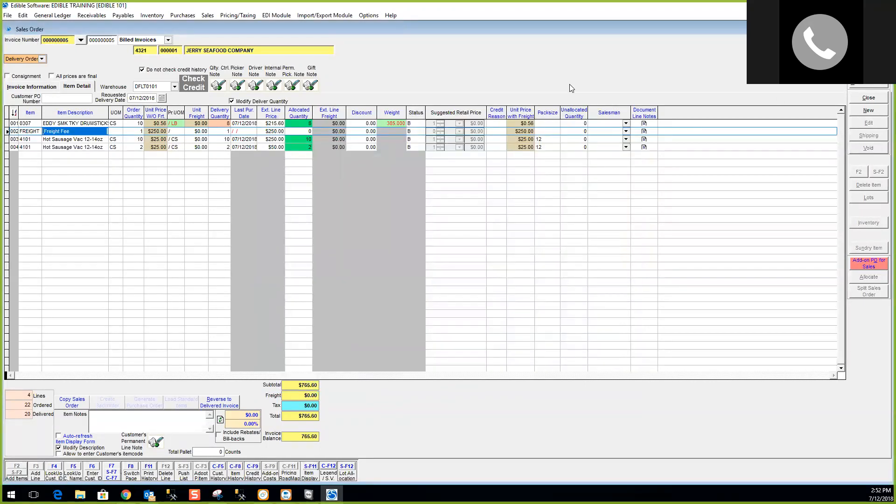